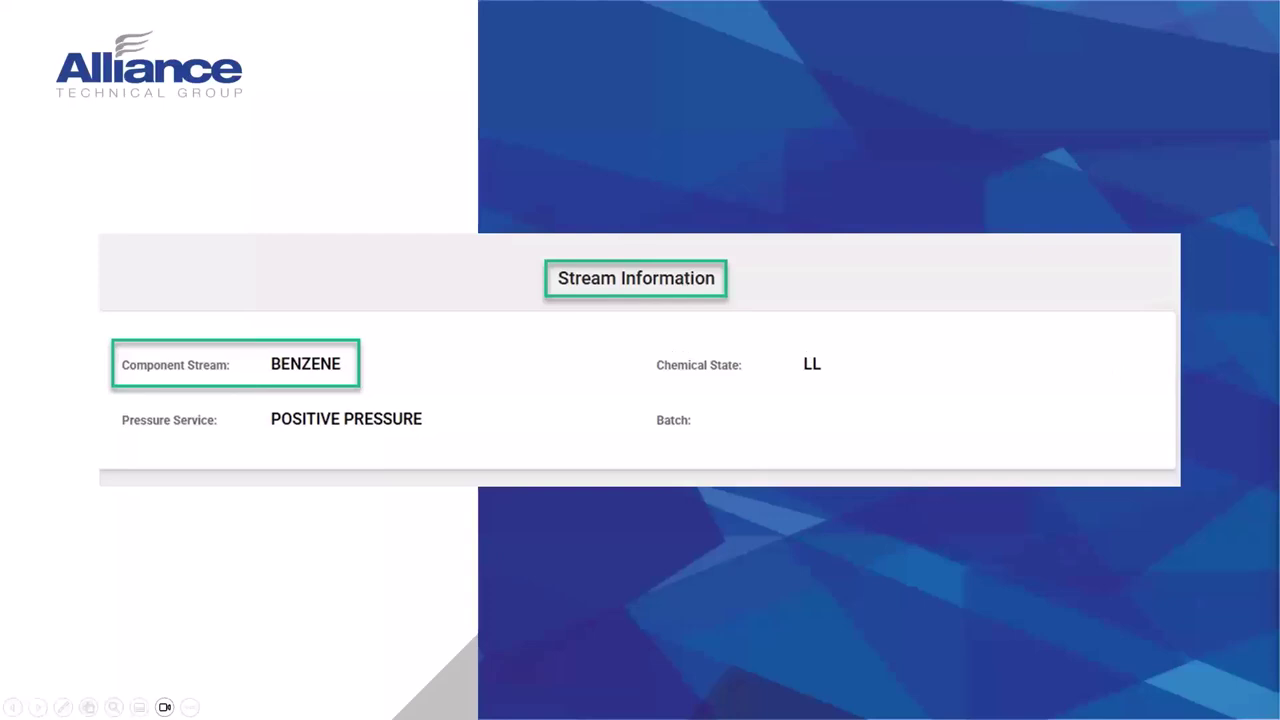
key(Right)
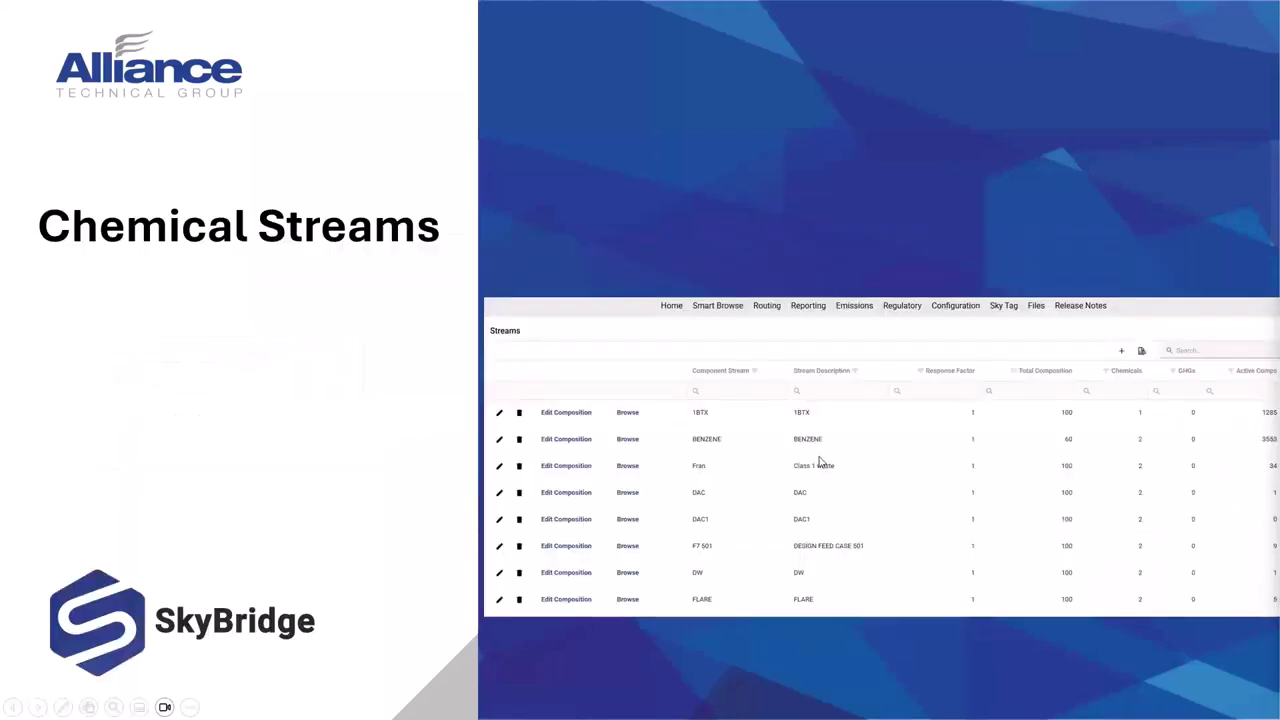
key(Right)
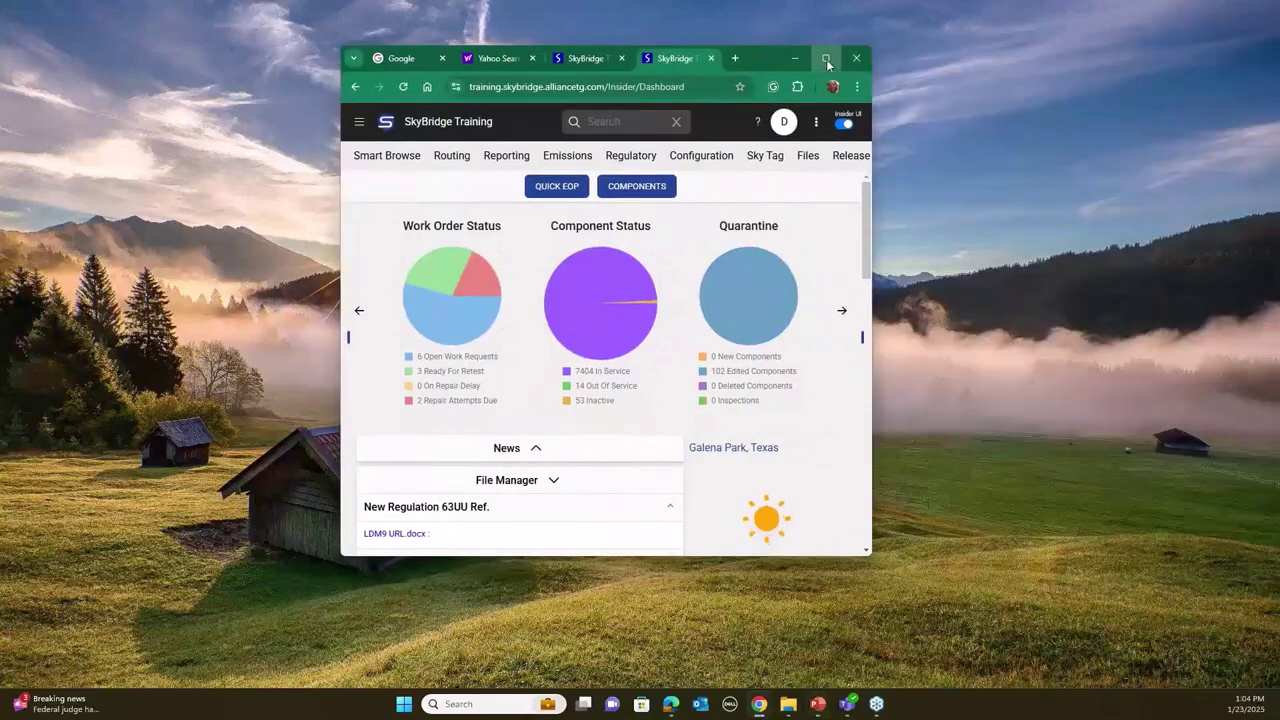
- Maximize the browser window and open the Chemical Names list in the Chemicals and Streams configuration
click(826, 58)
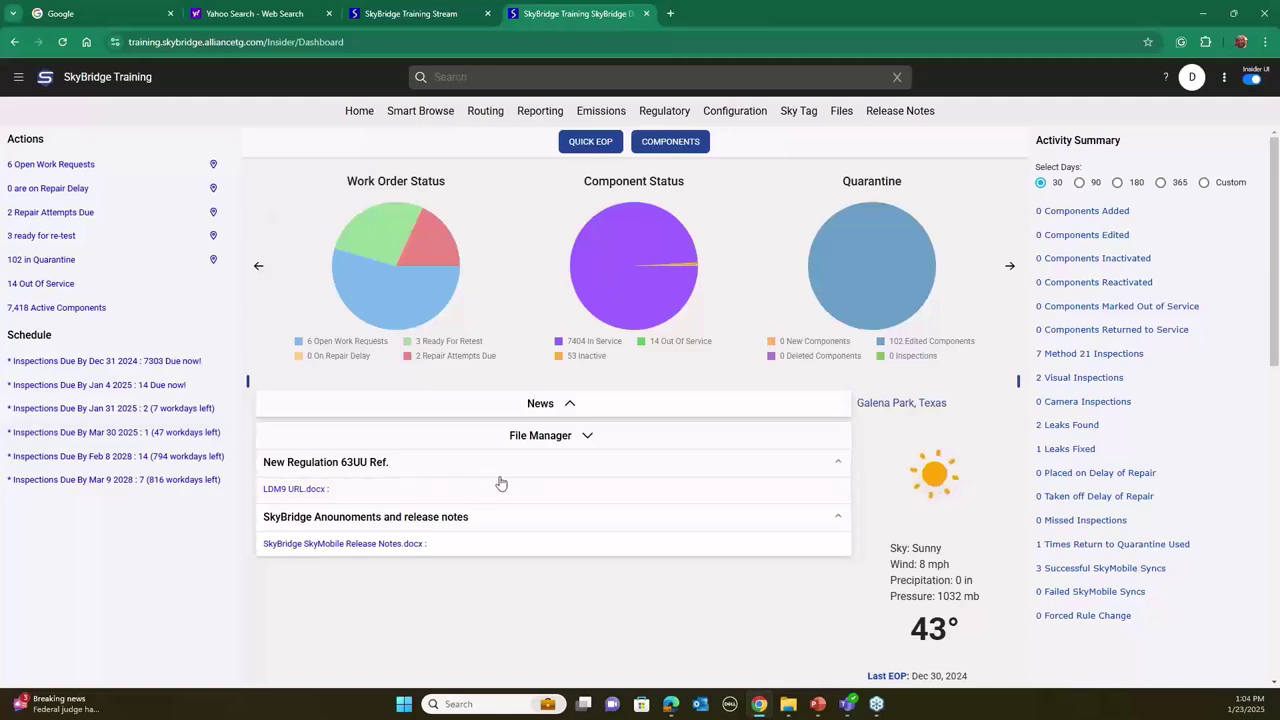
click(716, 117)
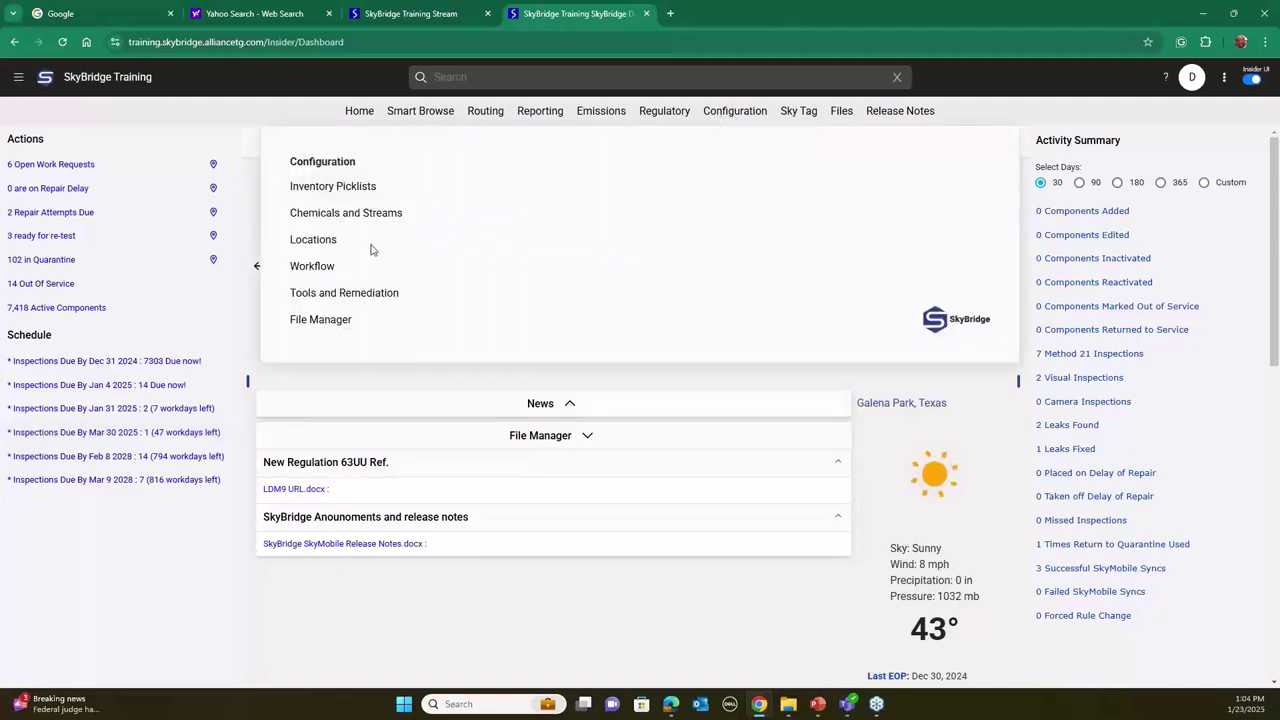
click(346, 222)
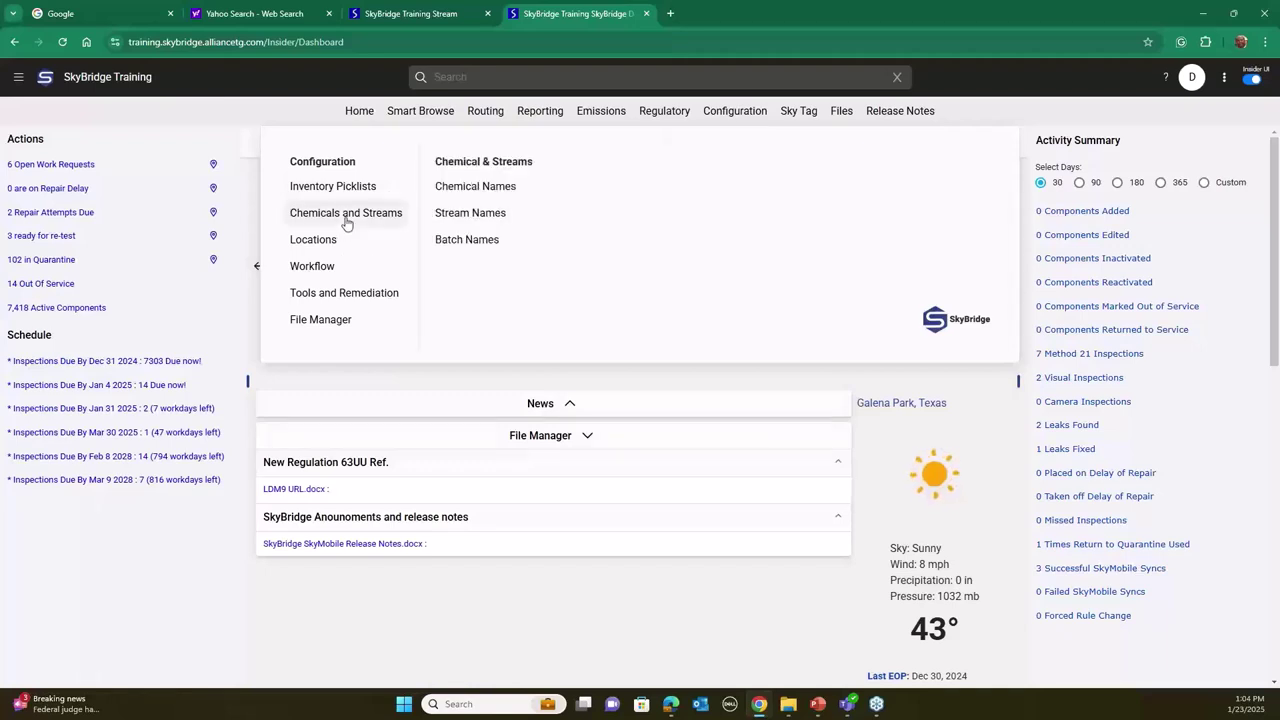
click(465, 197)
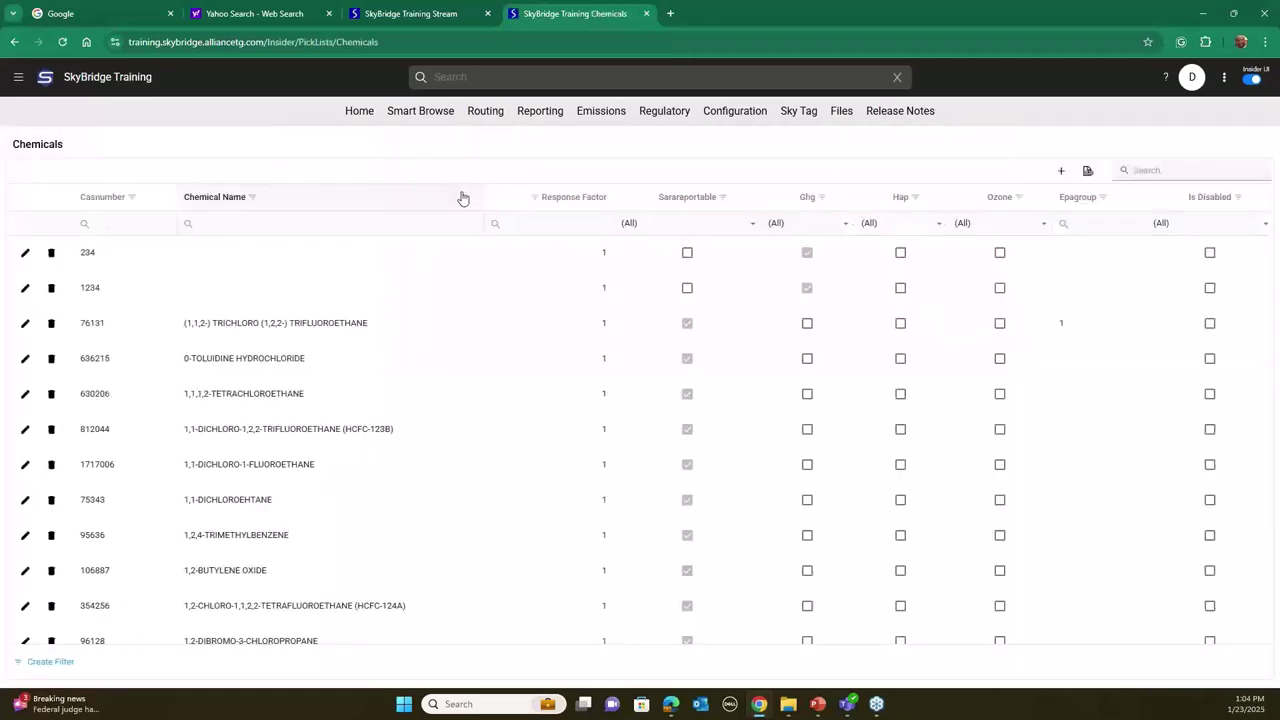
- Look through the Chemicals list and examine the blank new-chemical form, closing it without saving
scroll(390, 364, down, 2)
scroll(390, 364, down, 8)
scroll(383, 363, down, 12)
scroll(374, 366, down, 14)
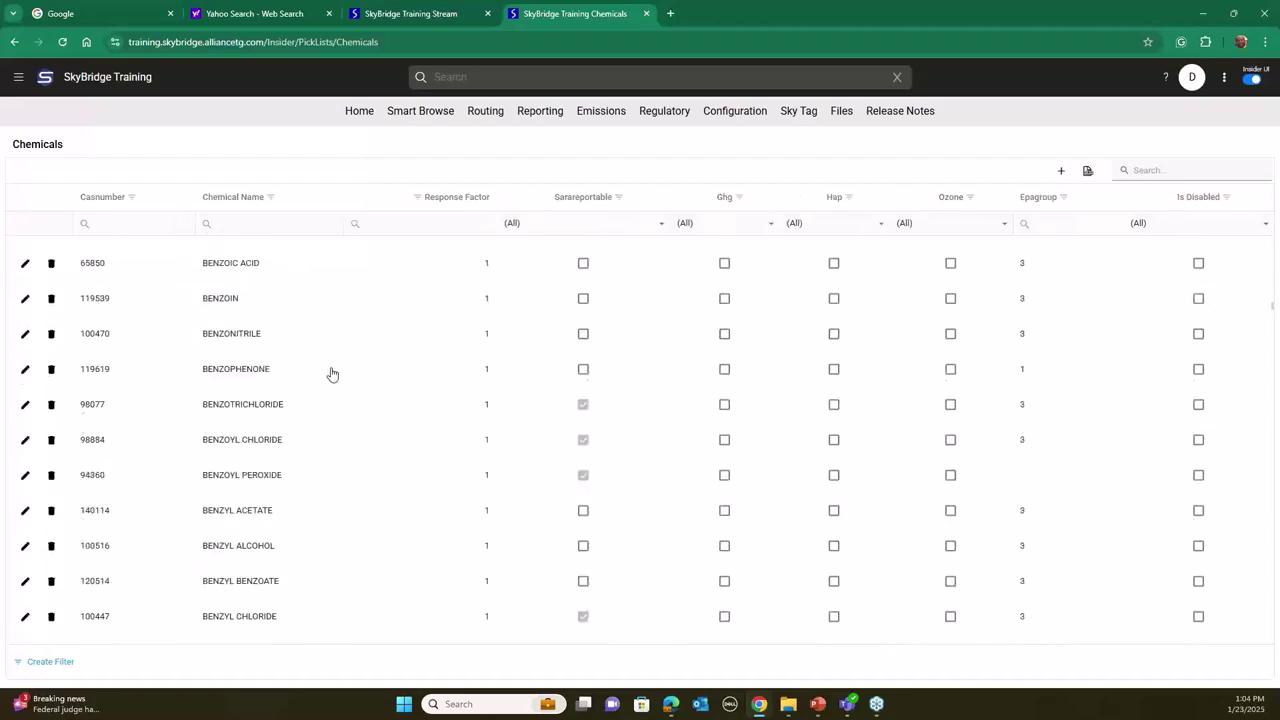
scroll(332, 374, up, 14)
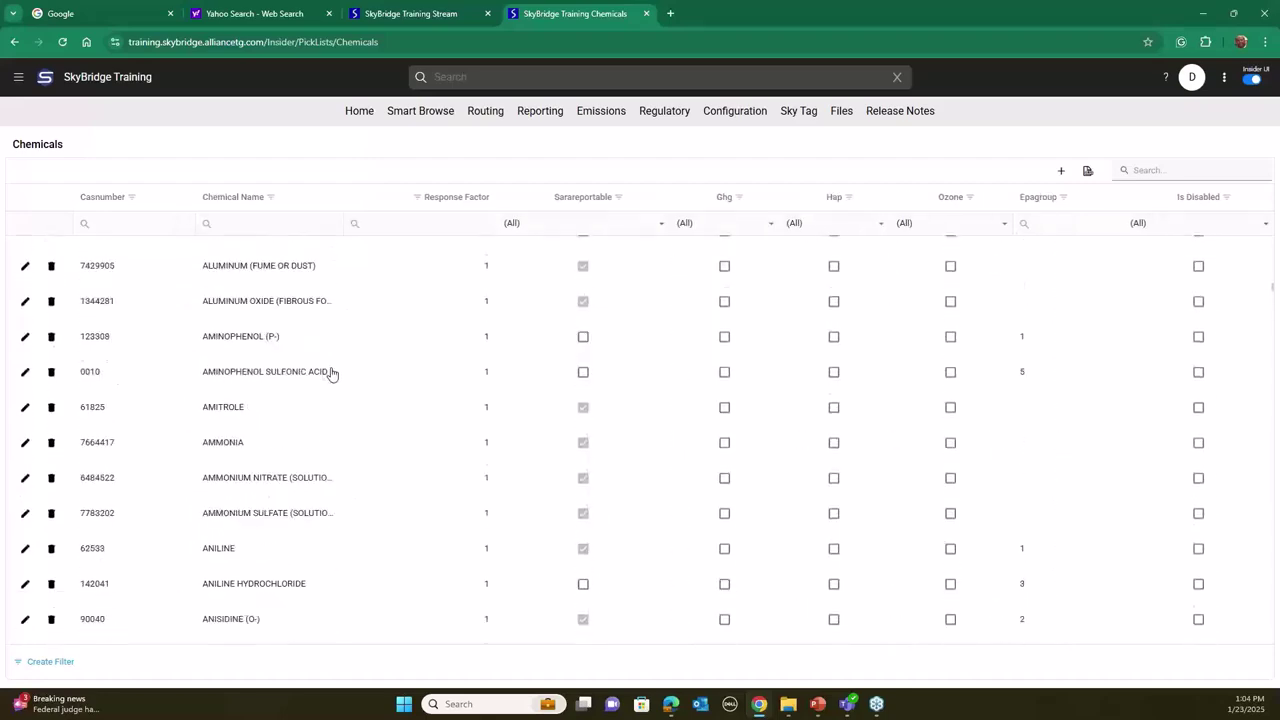
scroll(332, 374, up, 10)
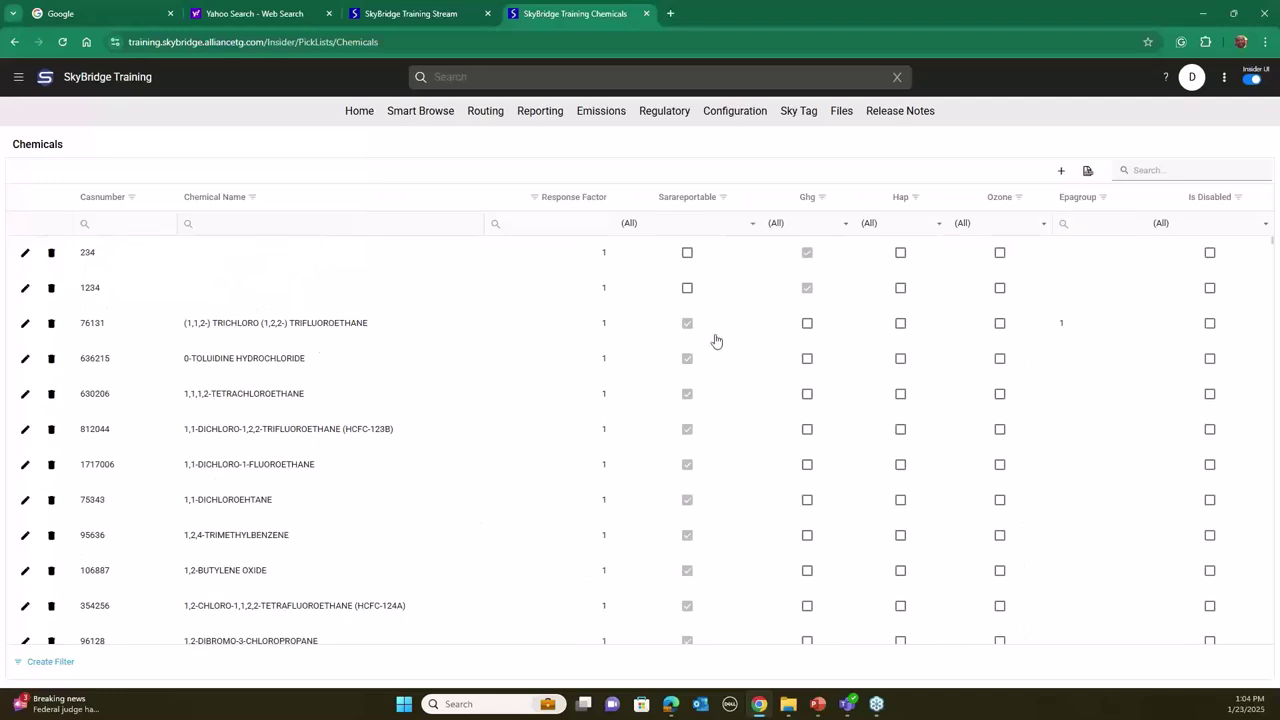
click(1061, 171)
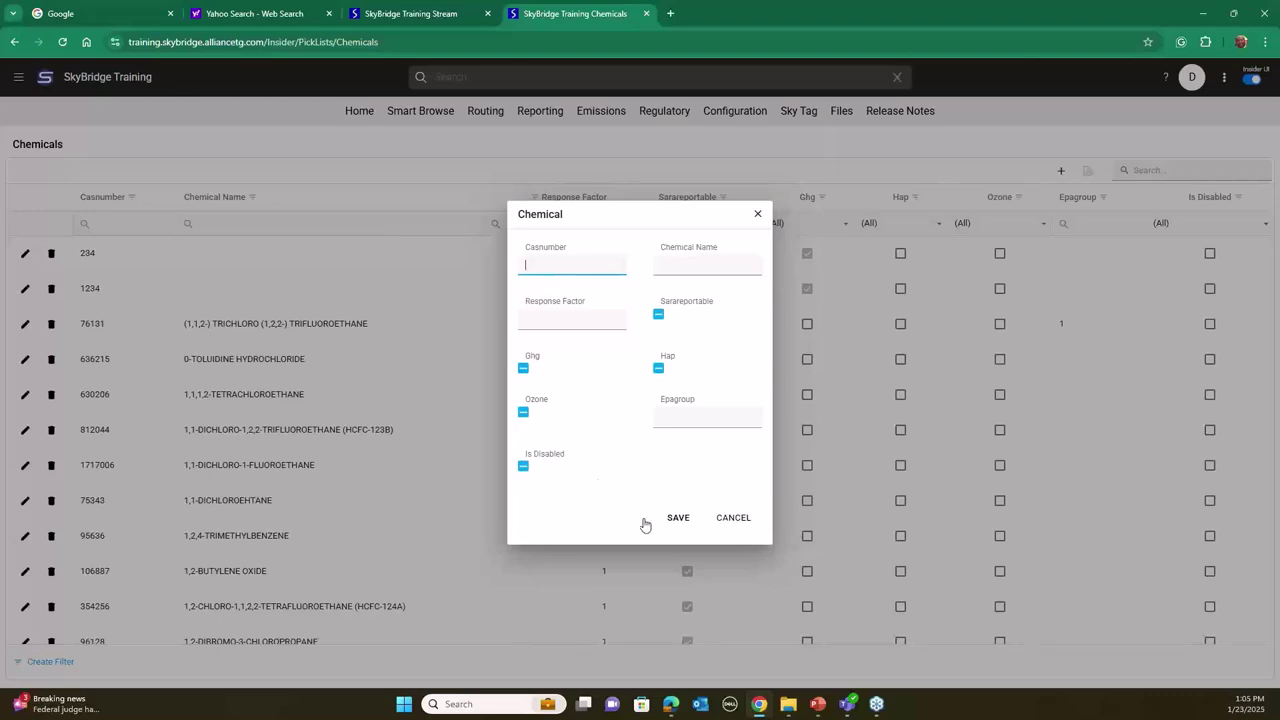
click(733, 524)
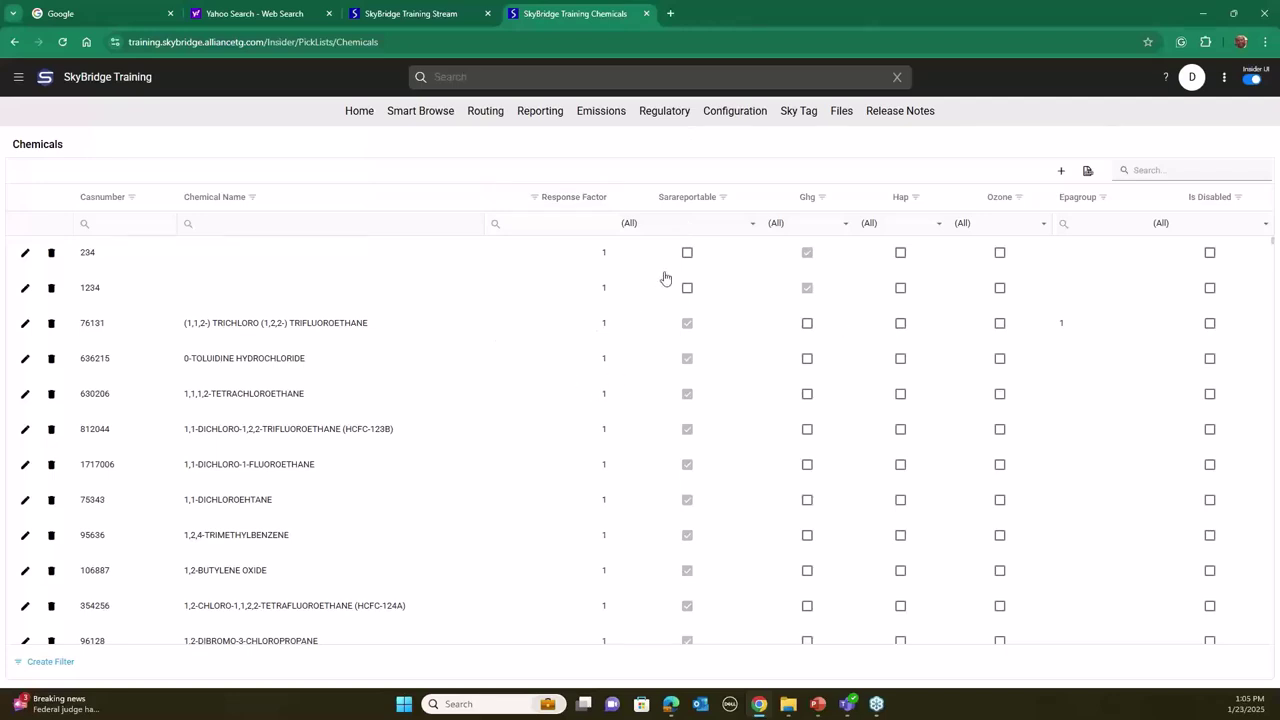
- Open the Stream Names list in the Chemicals and Streams configuration and look over the streams
mouse_move(737, 118)
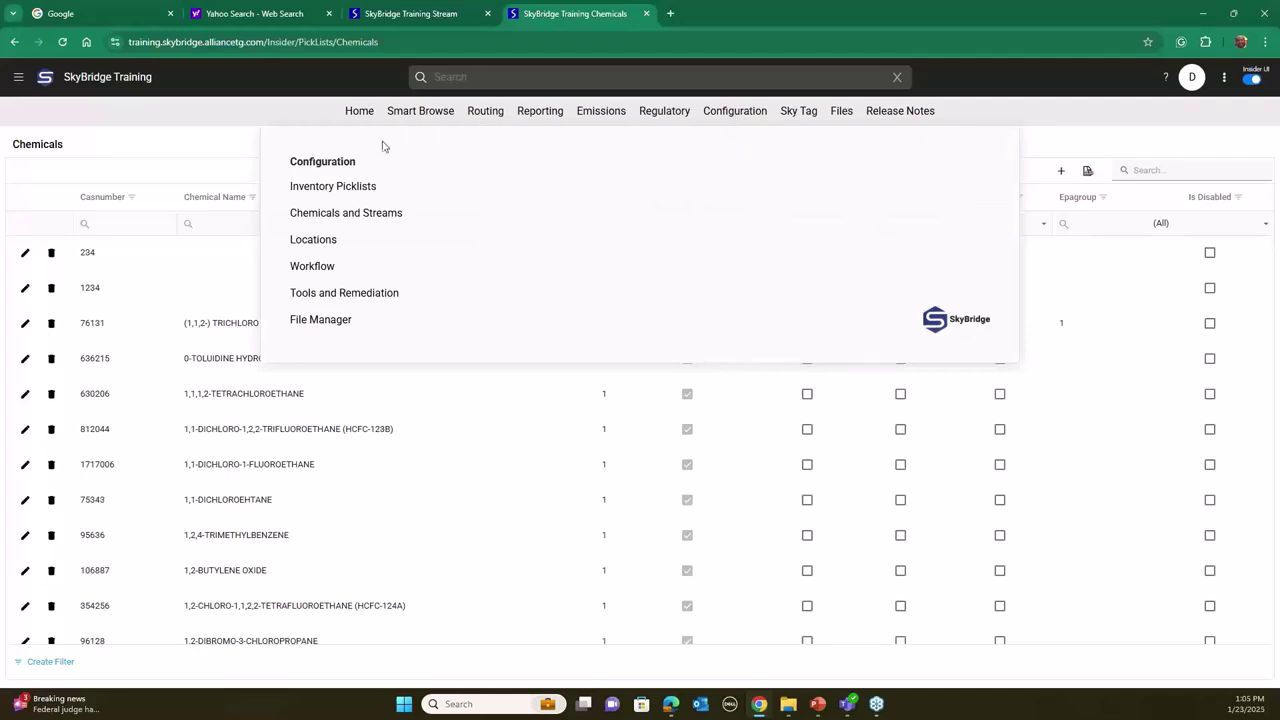
mouse_move(342, 224)
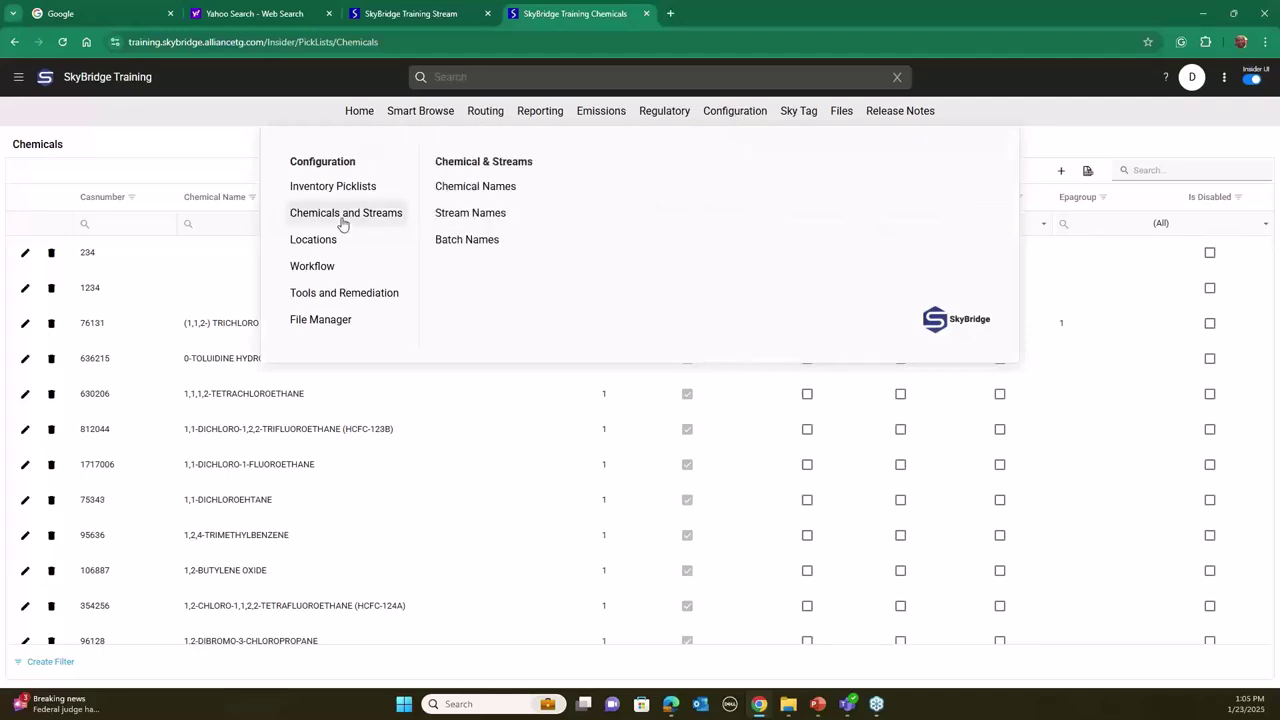
click(479, 212)
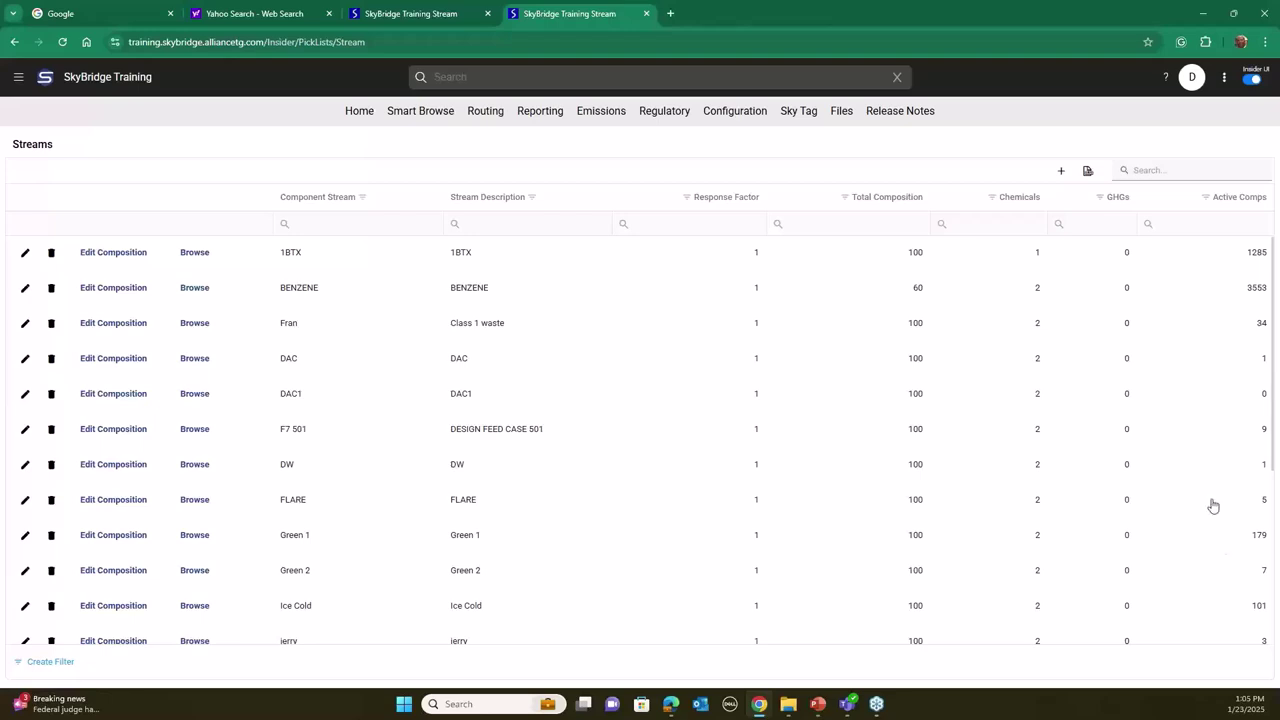
scroll(434, 380, down, 1)
scroll(114, 300, up, 1)
- Delete the BENZENE-GHG and 2,6-XYLIDINE entries from the composition of the BENZENE stream
click(106, 289)
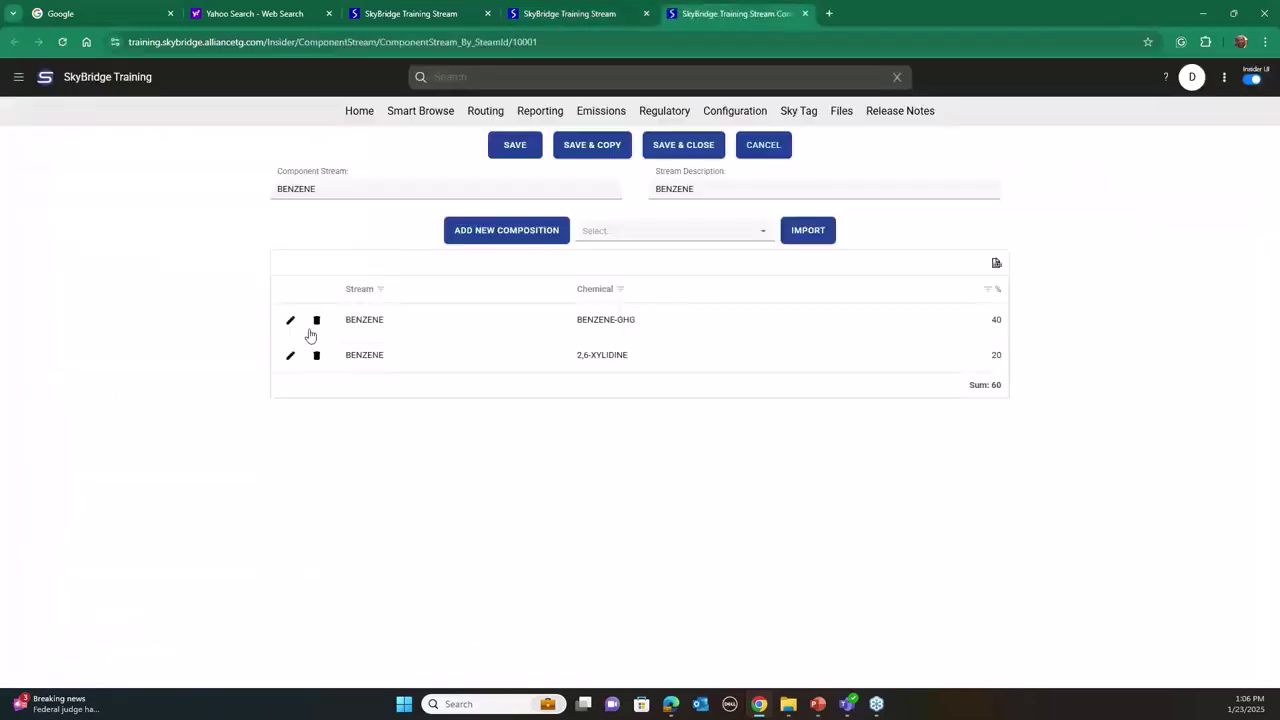
click(317, 321)
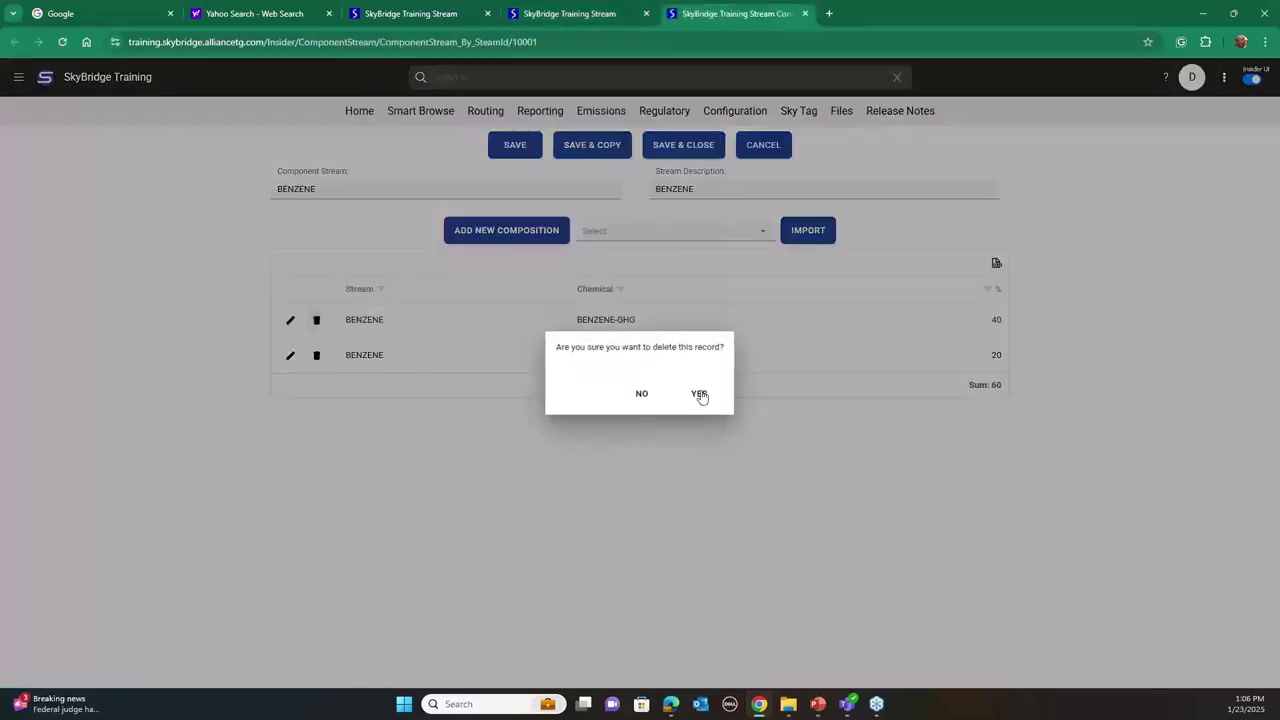
click(699, 394)
click(317, 320)
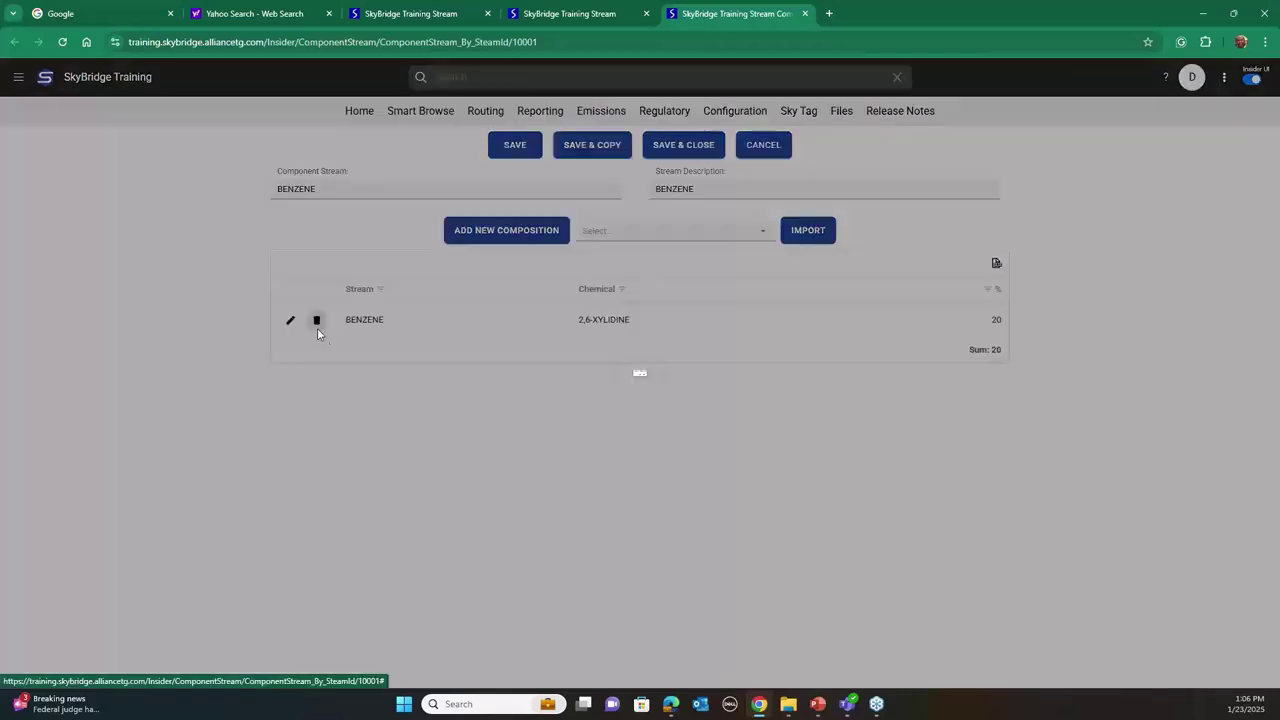
click(699, 393)
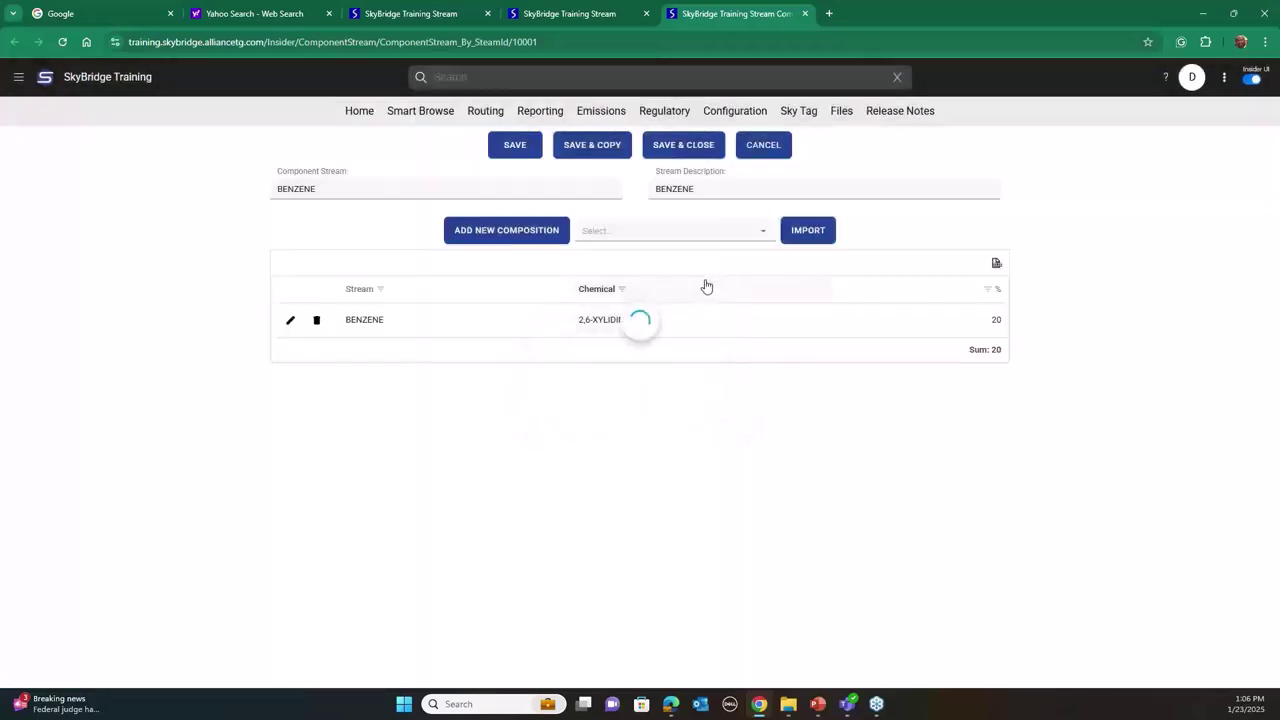
- Sort the Streams list by active components in ascending order and add stream BTX with description BTX and response factor 1
click(591, 14)
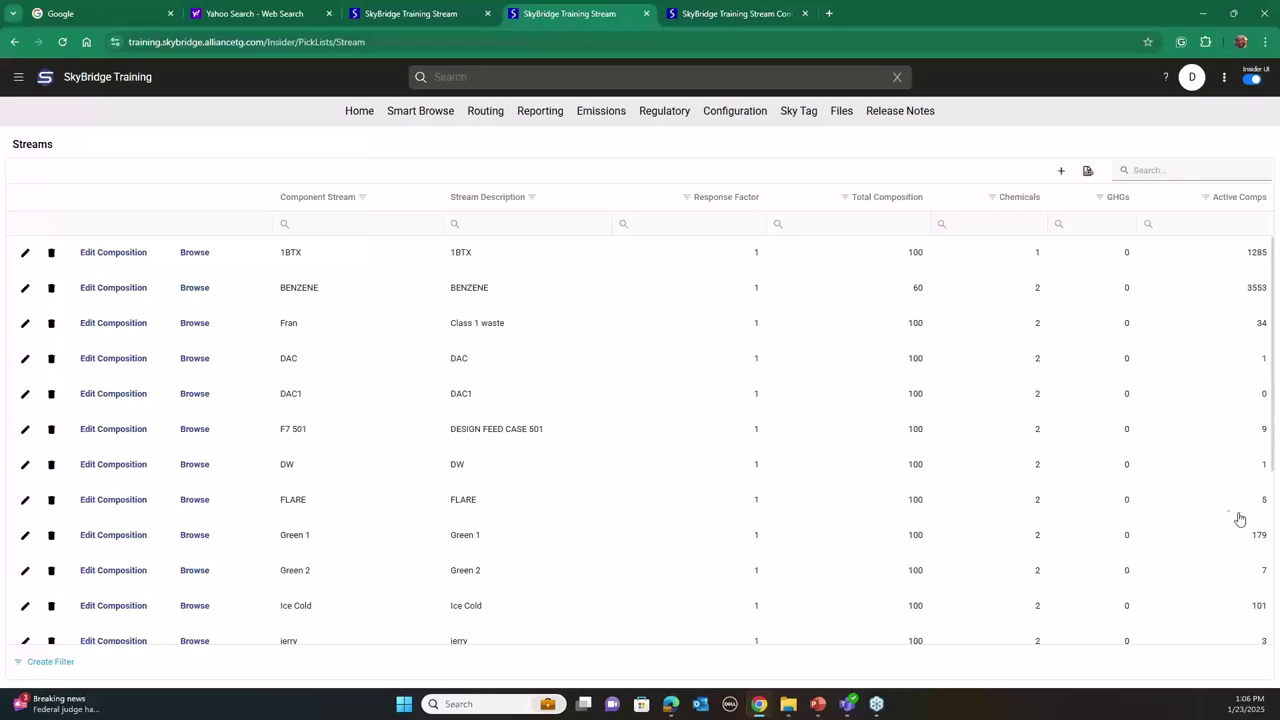
click(1240, 197)
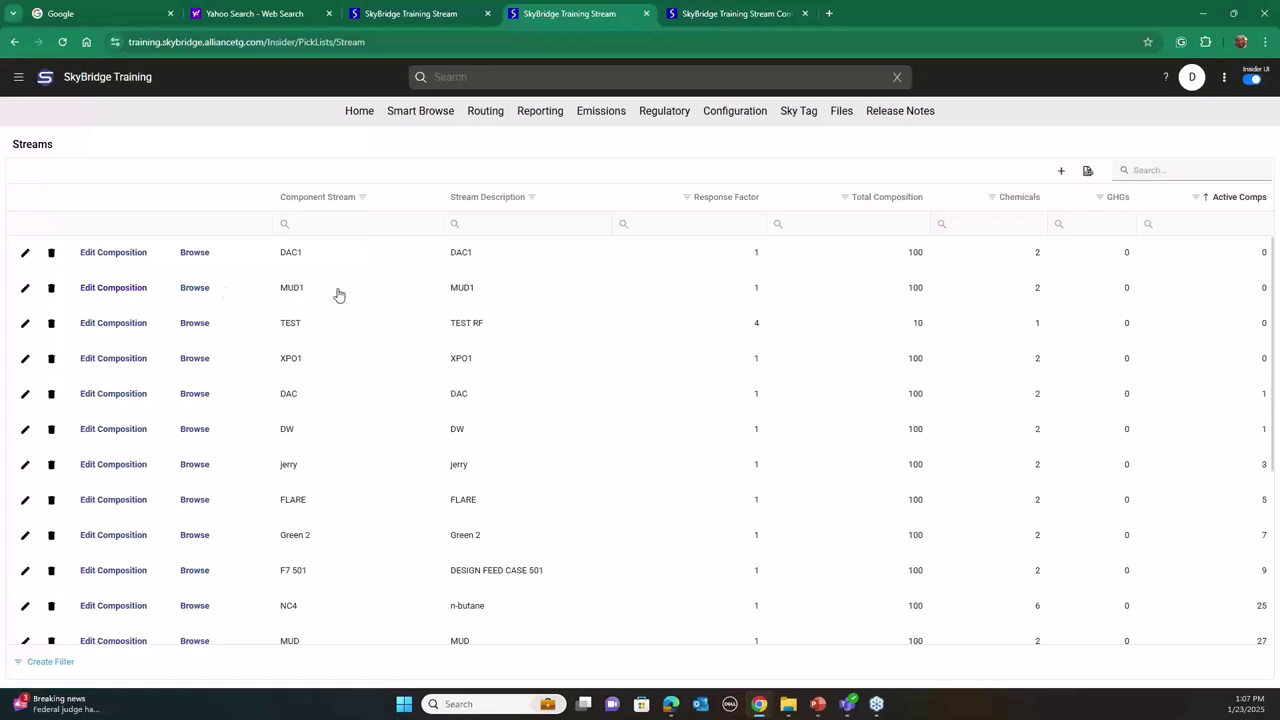
click(1063, 172)
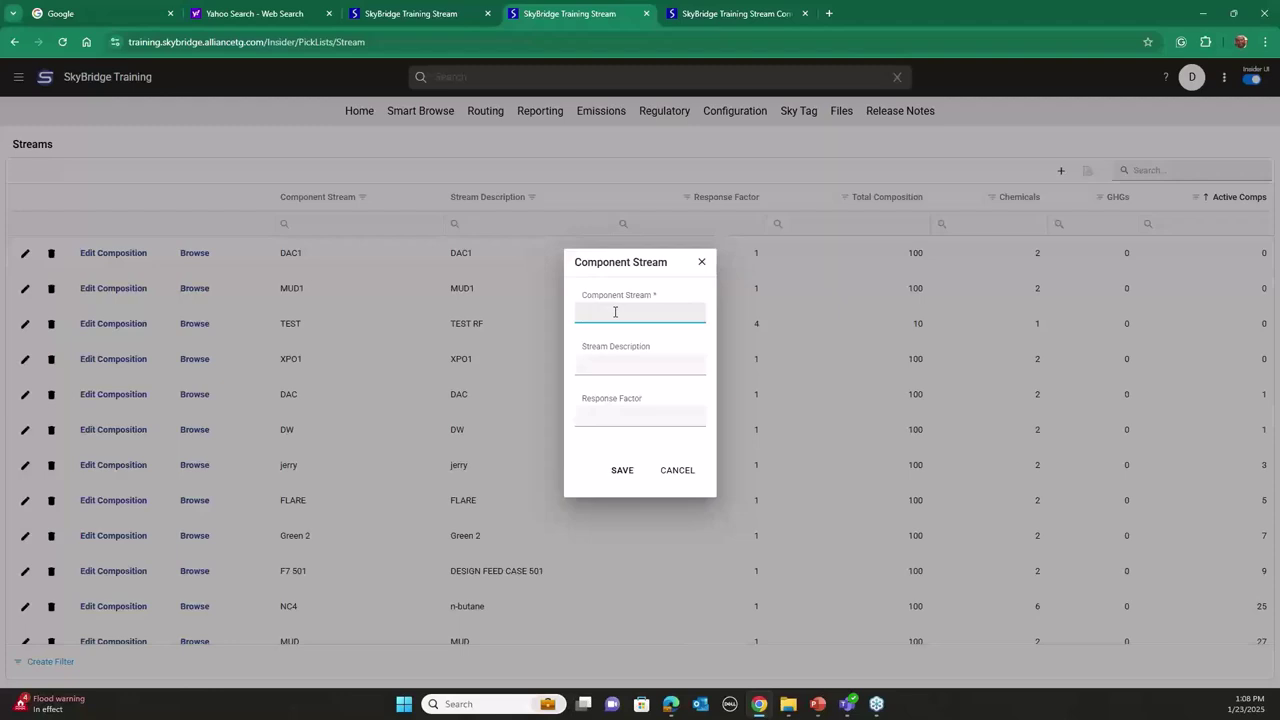
text(BTX)
click(597, 366)
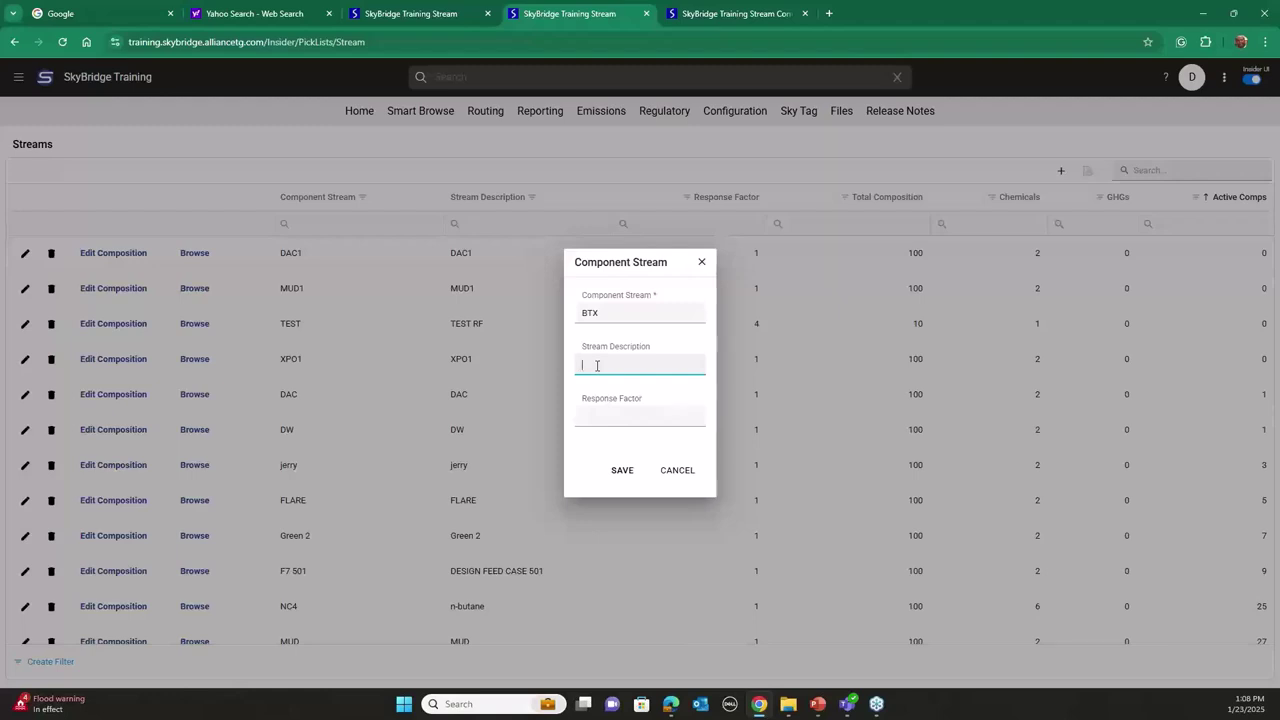
text(BTX)
click(628, 414)
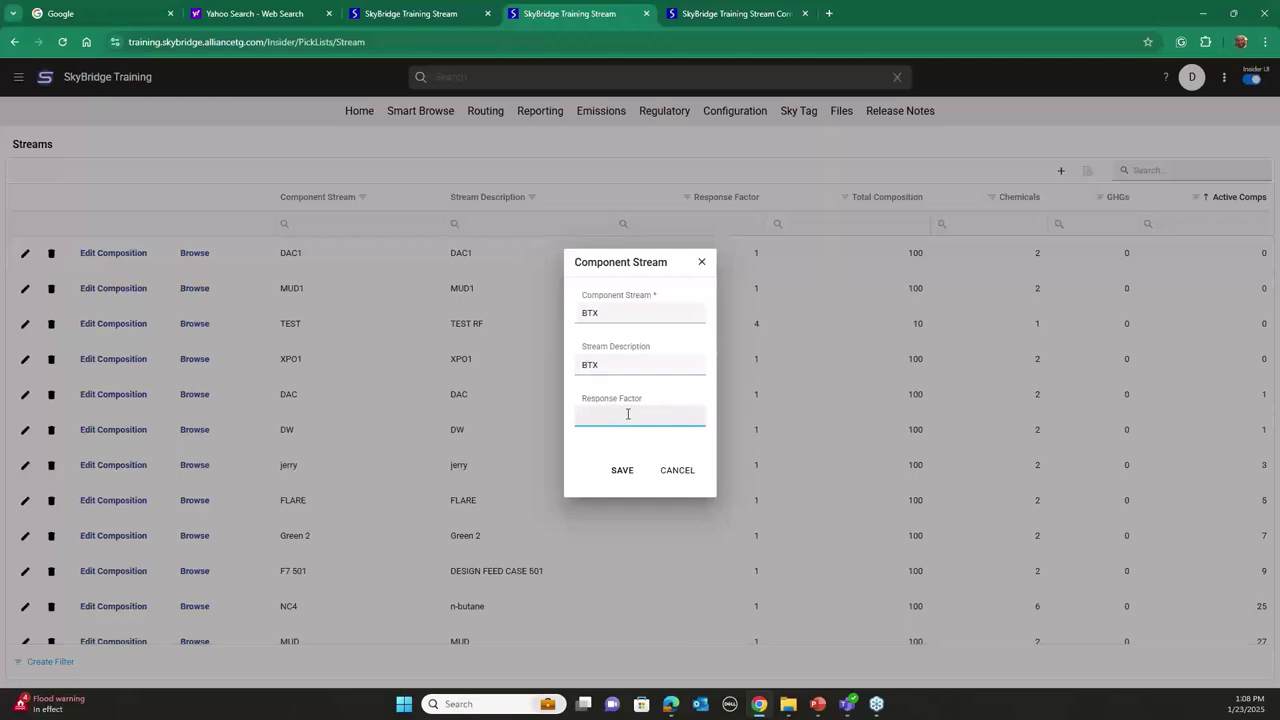
text(1)
click(625, 472)
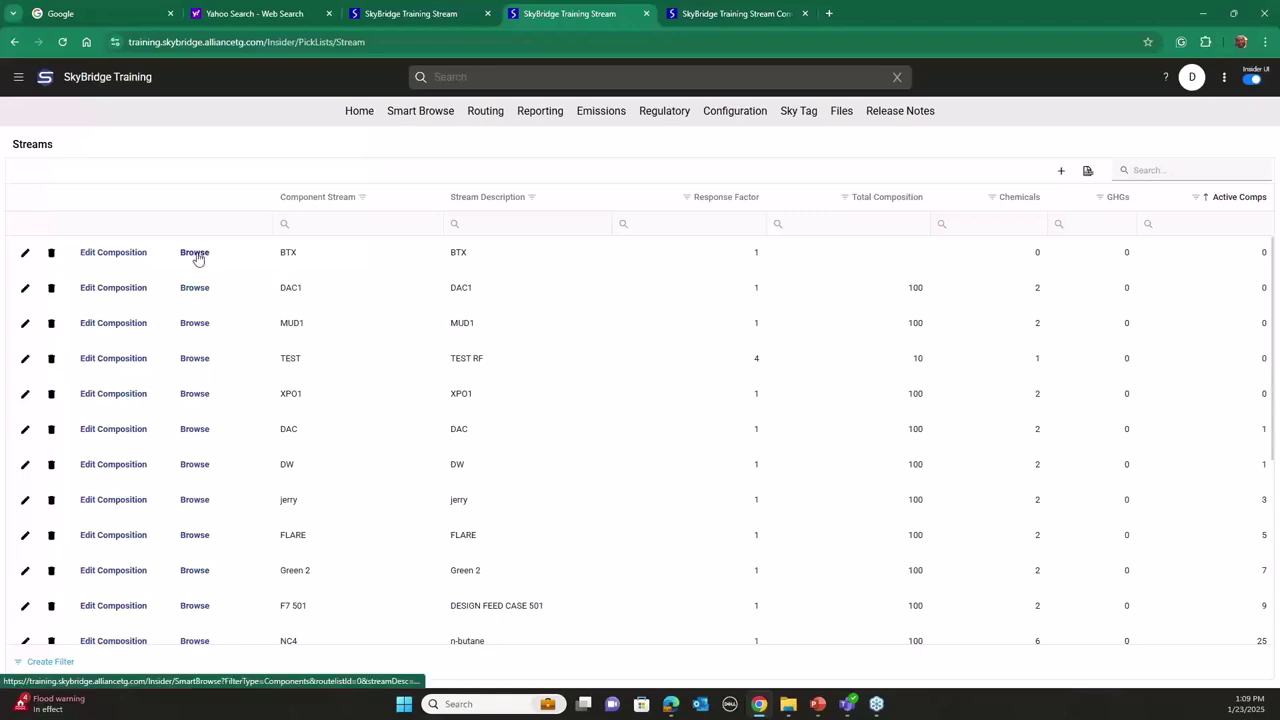
- Start a new composition entry for the BTX stream and choose BENZENE-GHG as its chemical
click(112, 254)
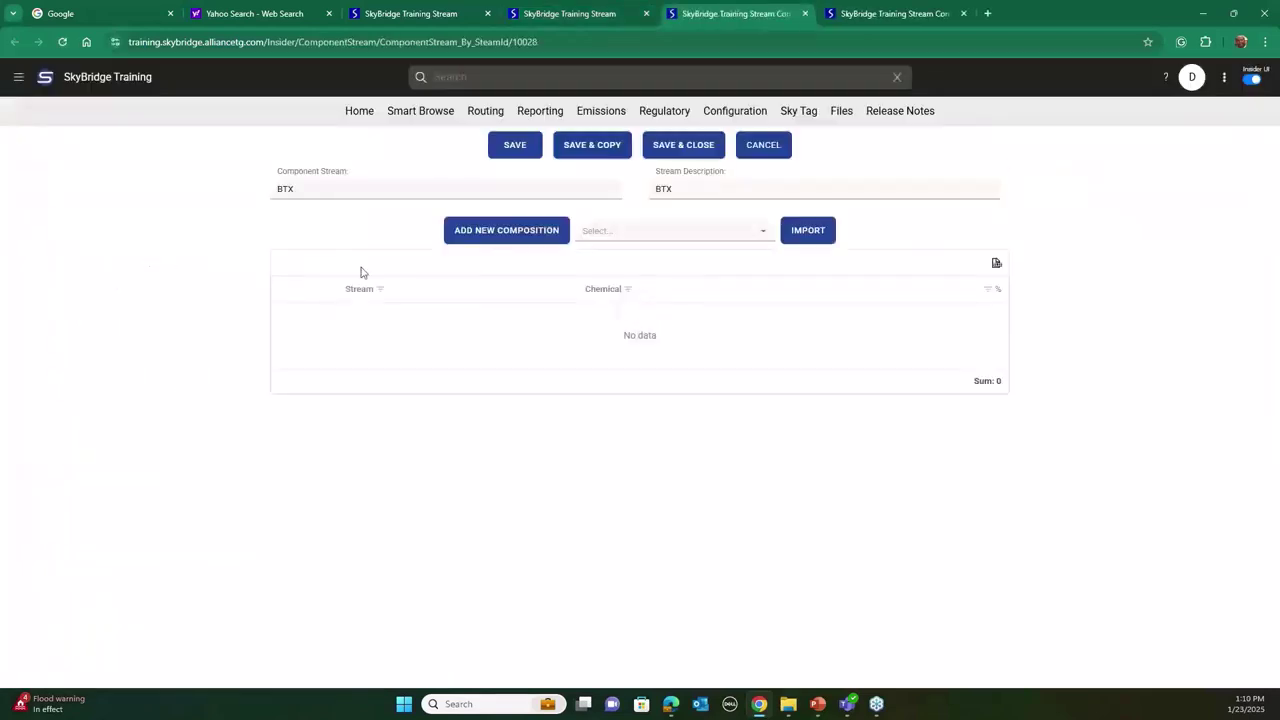
click(532, 232)
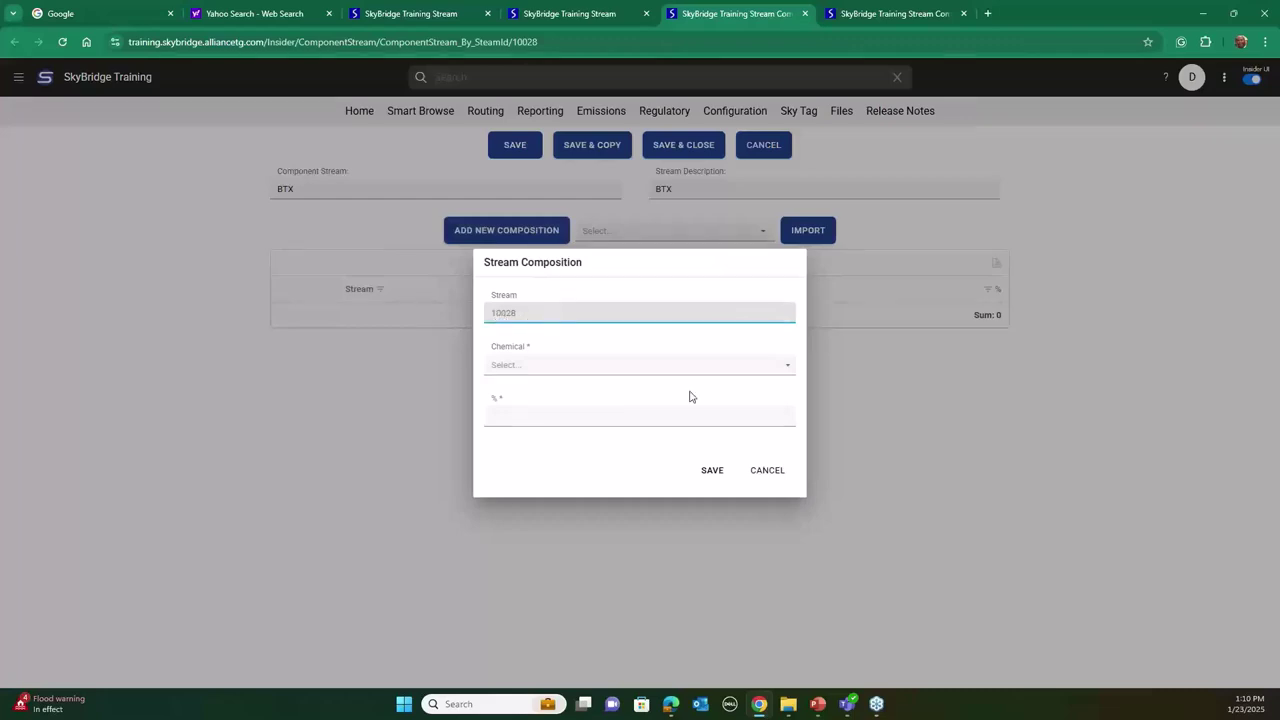
click(788, 367)
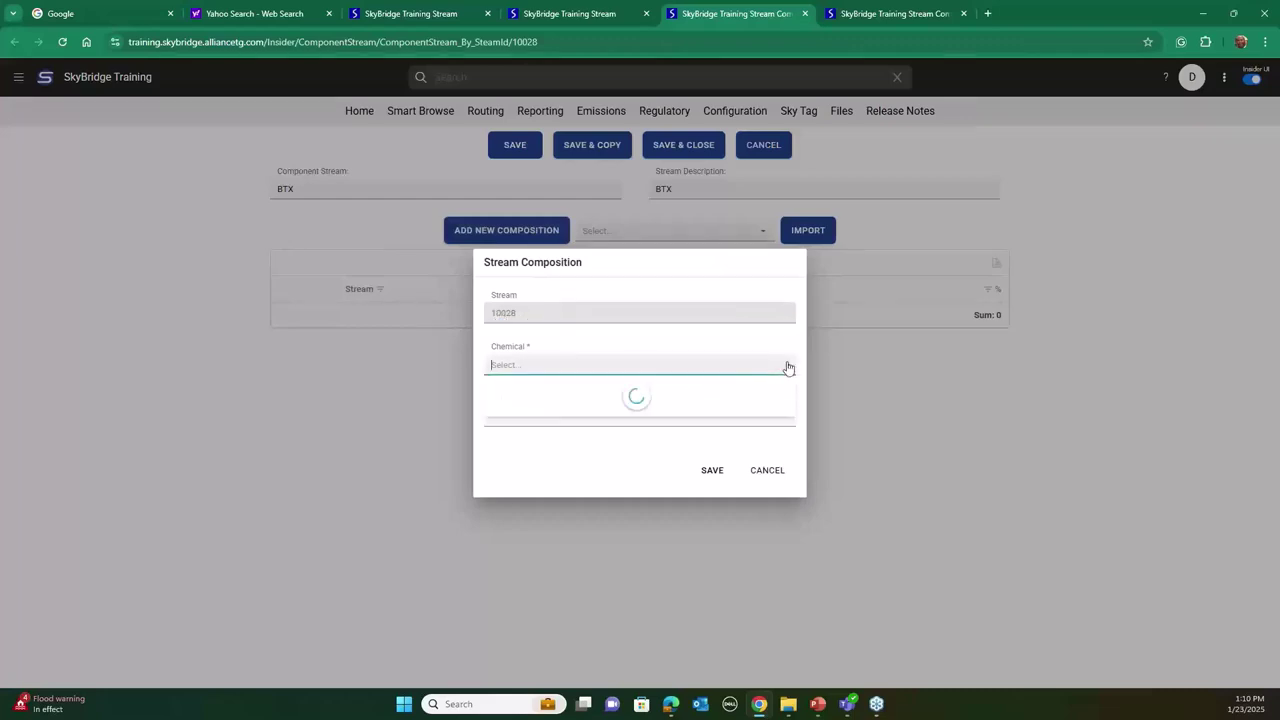
text(ben)
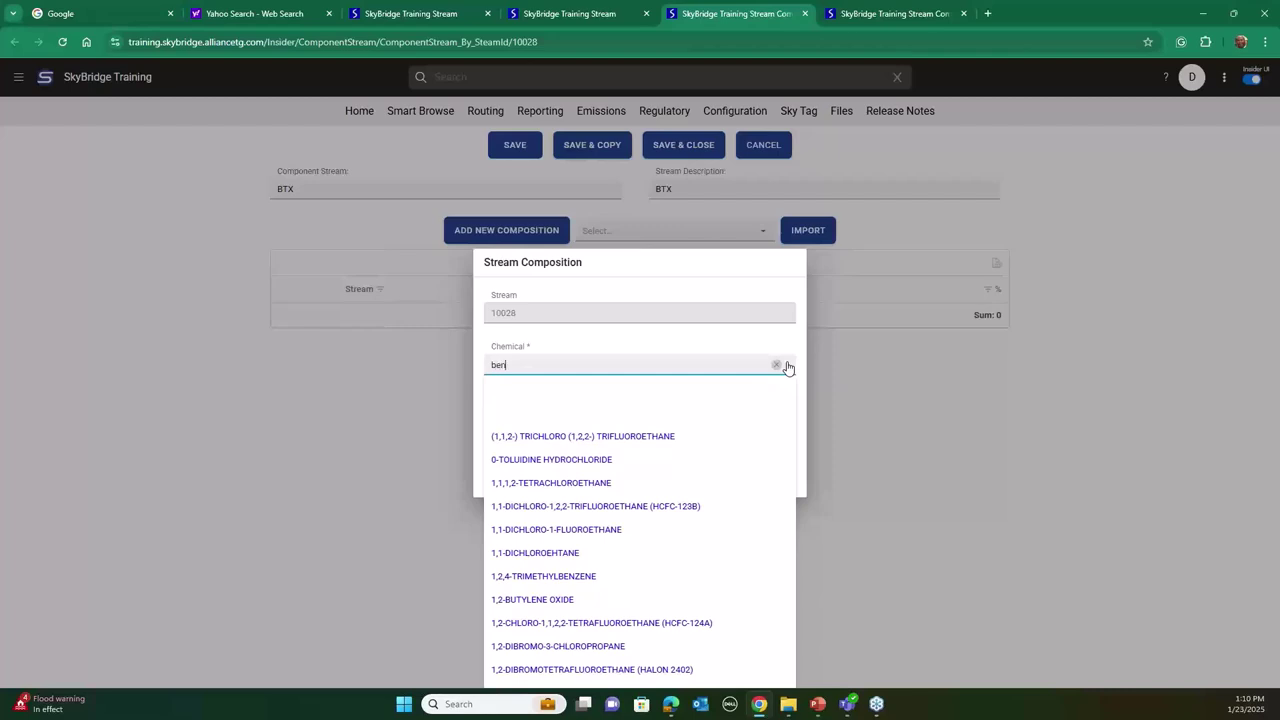
text(z)
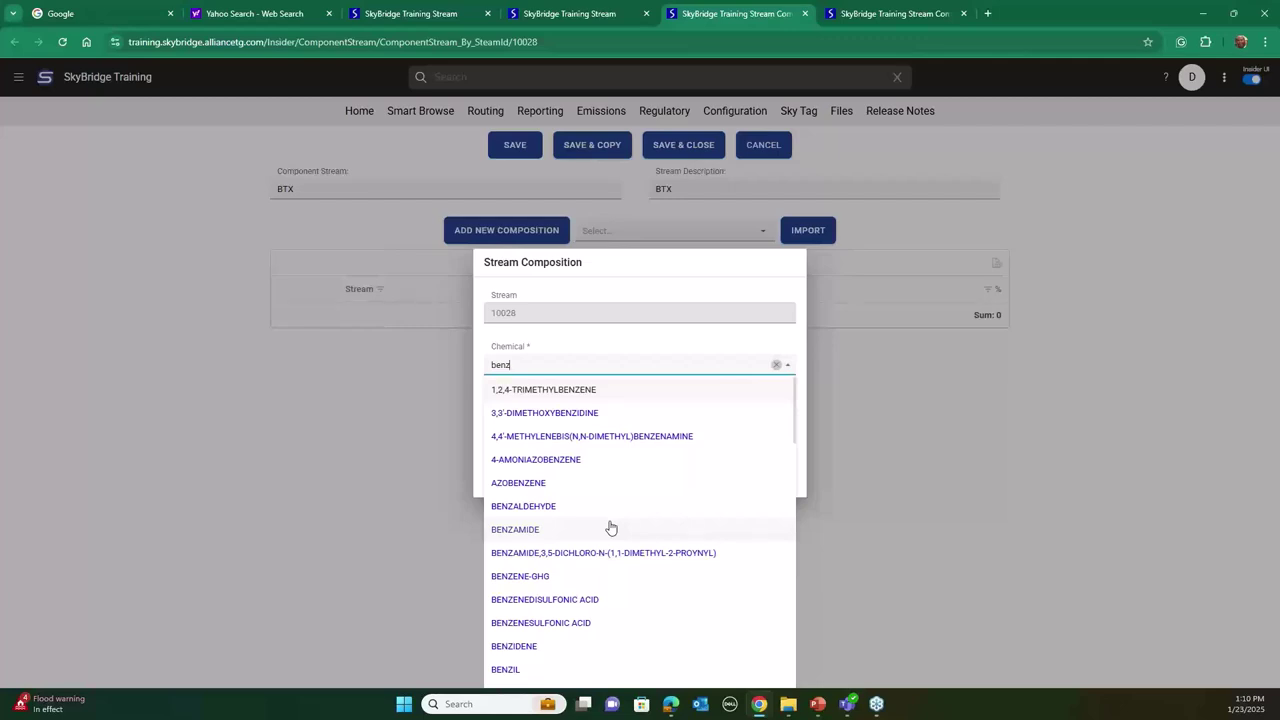
text(ene)
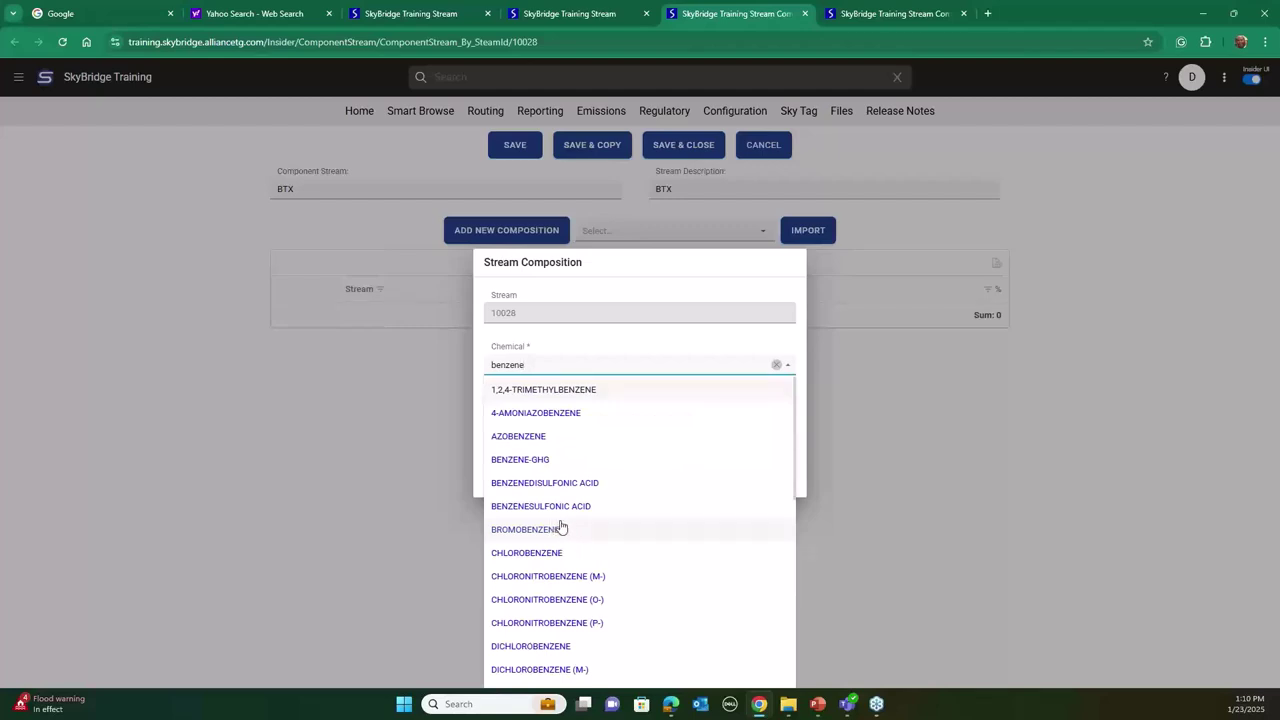
scroll(560, 529, down, 1)
scroll(584, 526, up, 2)
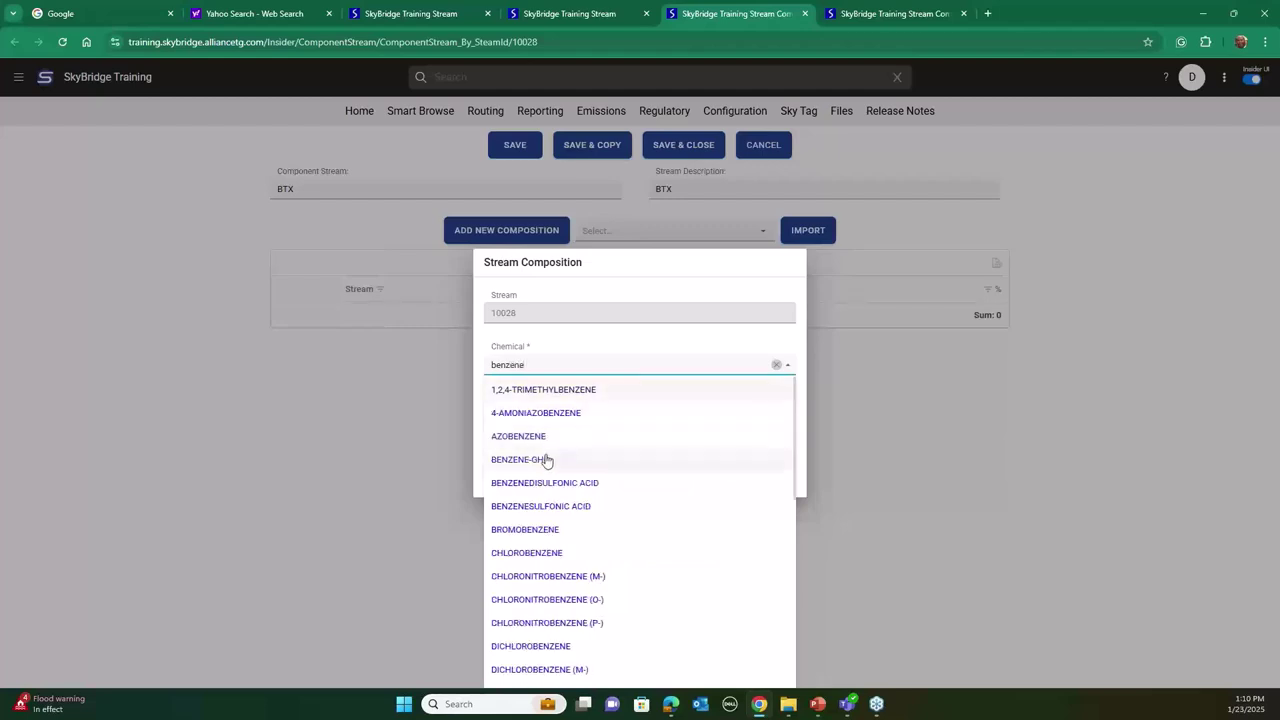
click(510, 462)
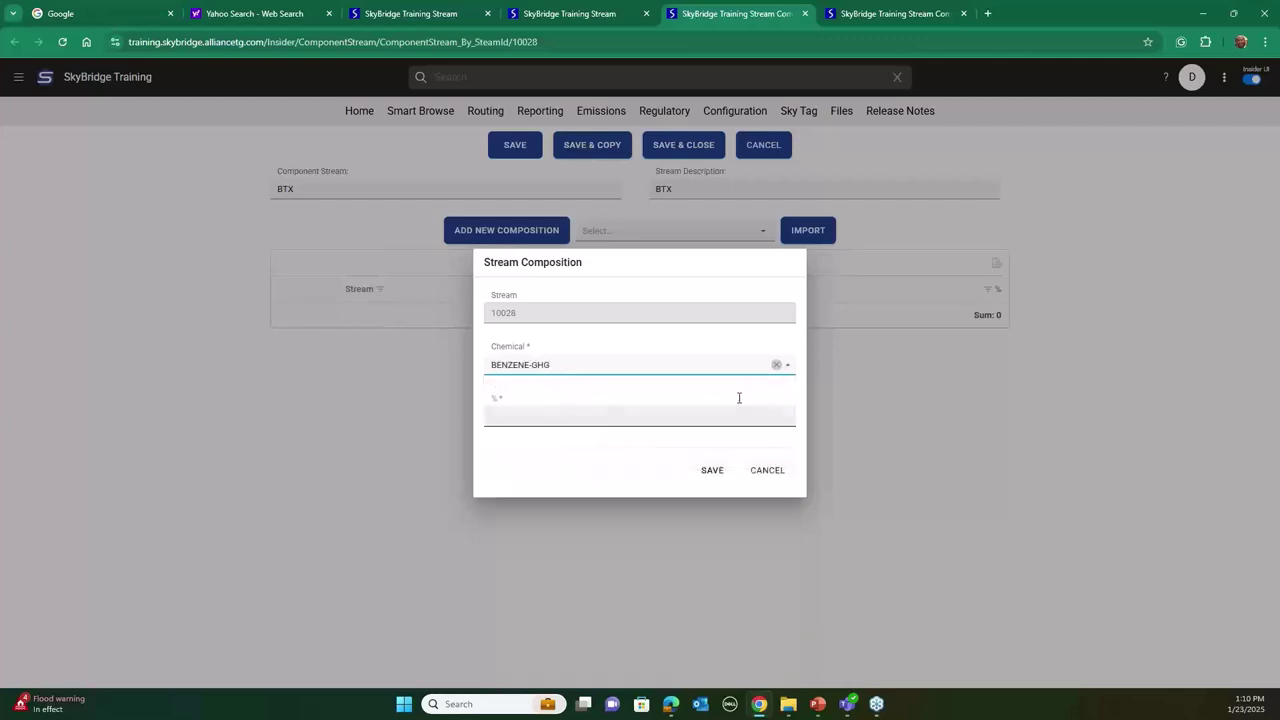
- Set the BENZENE-GHG percentage to 60 and save the composition entry
click(595, 423)
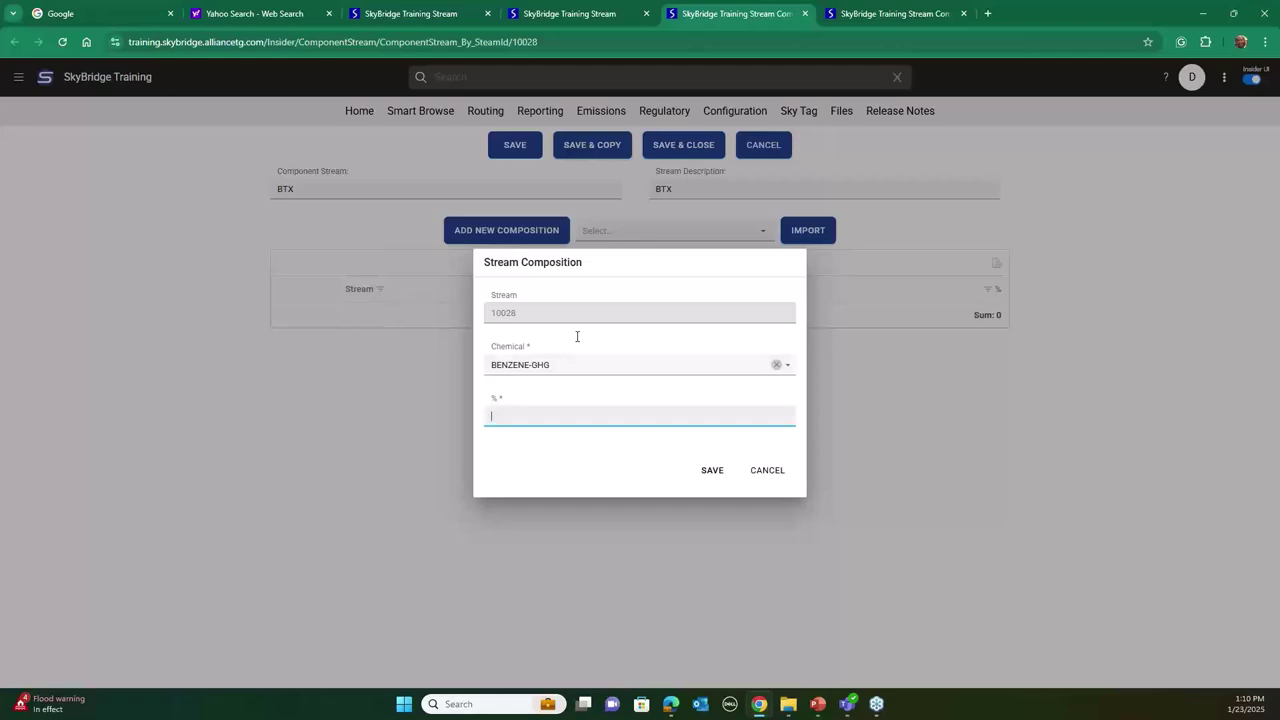
text(5555555555555555)
key(BackSpace)
key(BackSpace)
key(BackSpace)
key(BackSpace)
key(BackSpace)
key(BackSpace)
key(BackSpace)
key(BackSpace)
key(BackSpace)
key(BackSpace)
key(BackSpace)
key(BackSpace)
key(BackSpace)
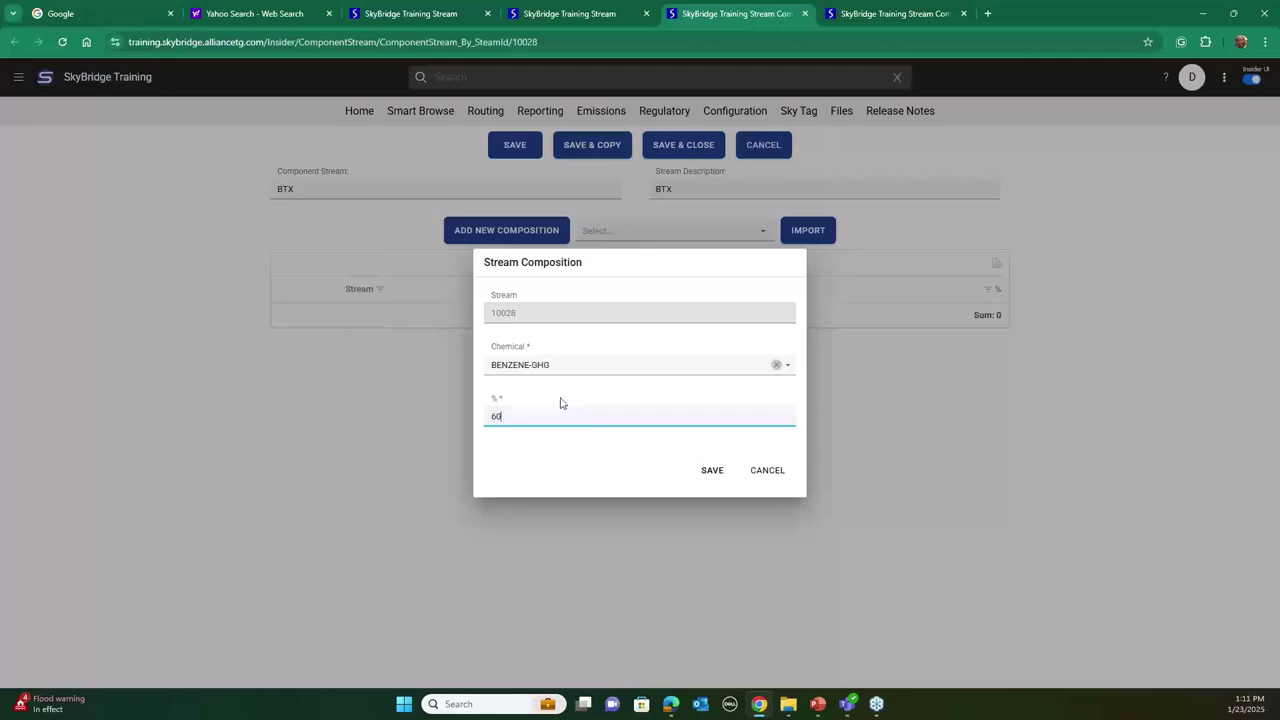
click(710, 474)
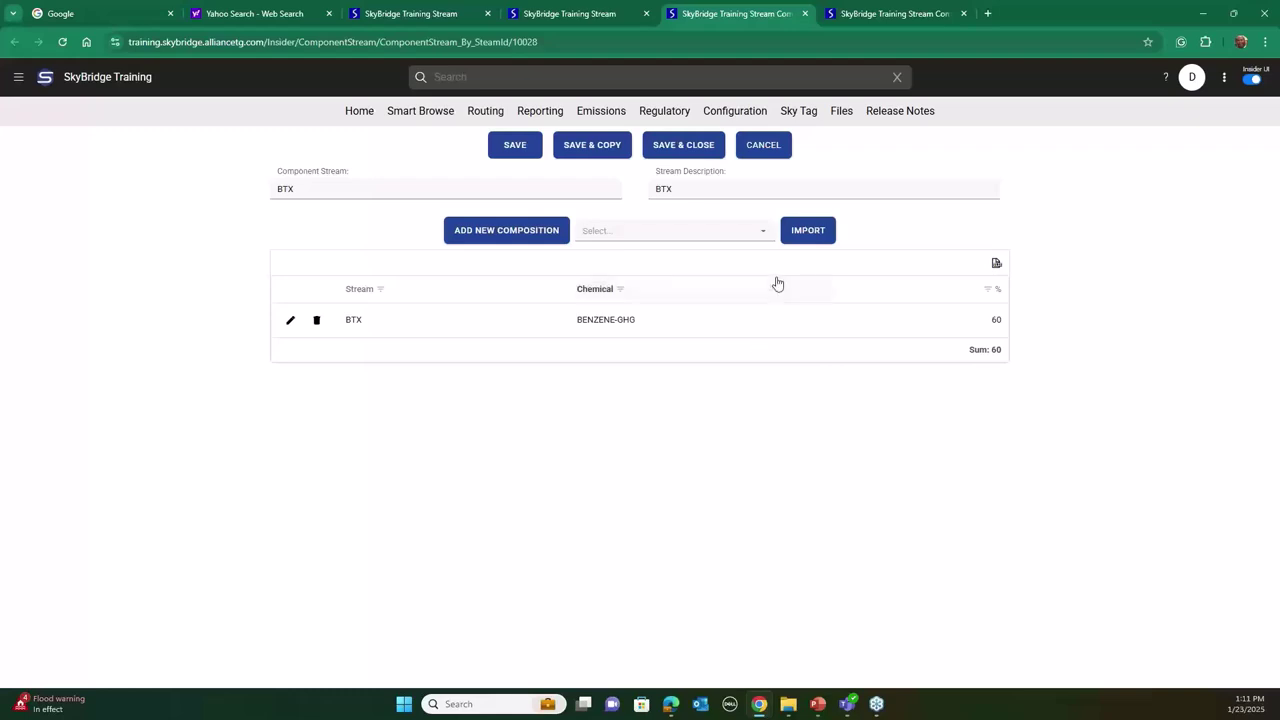
- Add a composition entry to the BTX stream with chemical TOLUENE at 20 percent and save it
click(534, 234)
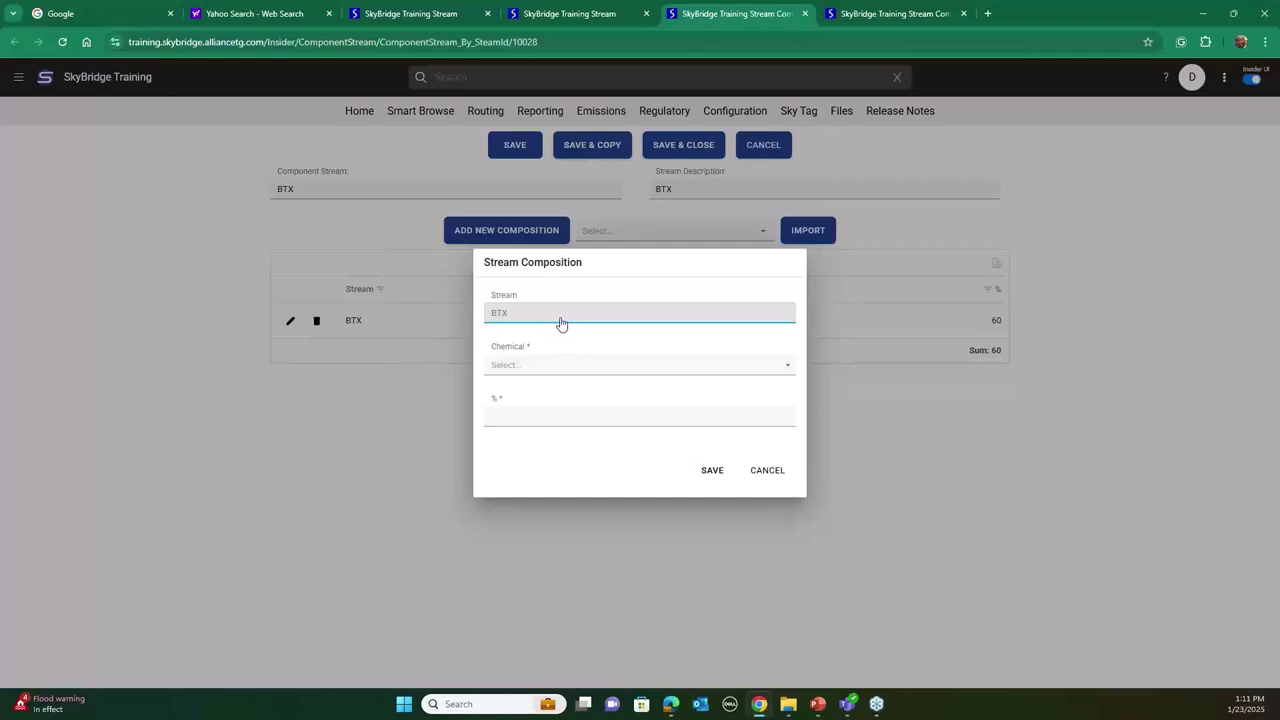
click(565, 378)
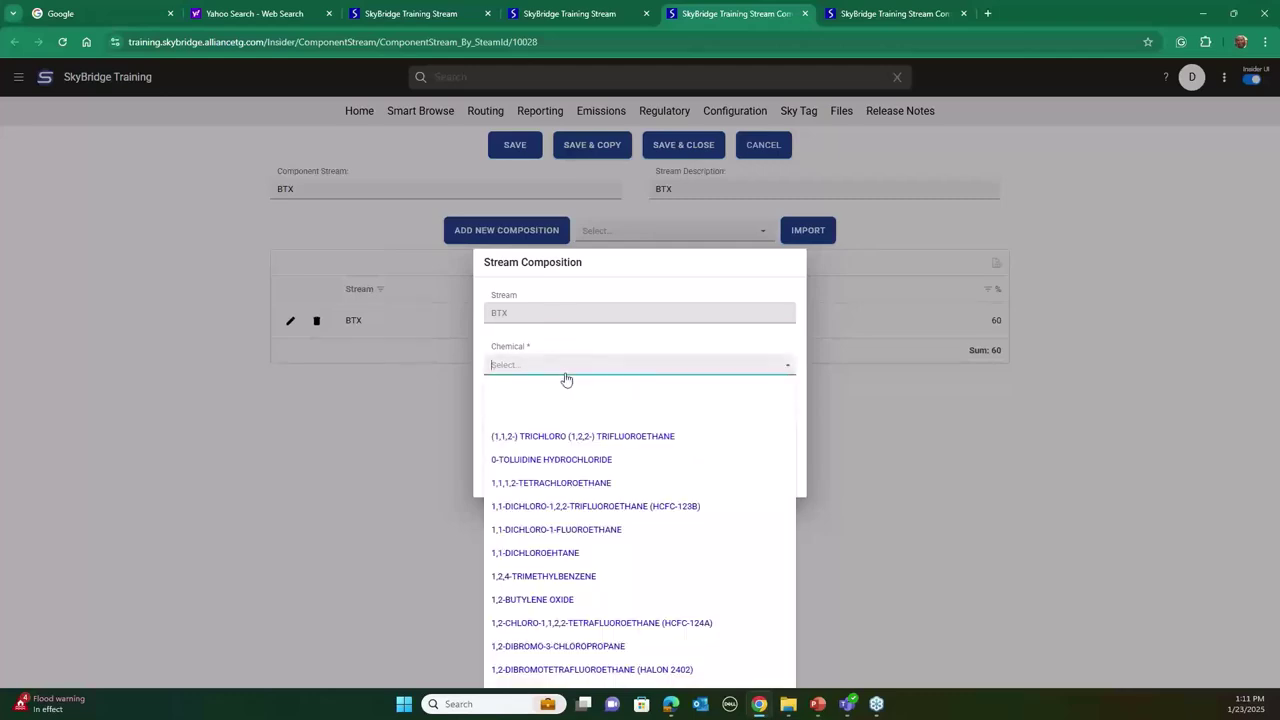
text(touene)
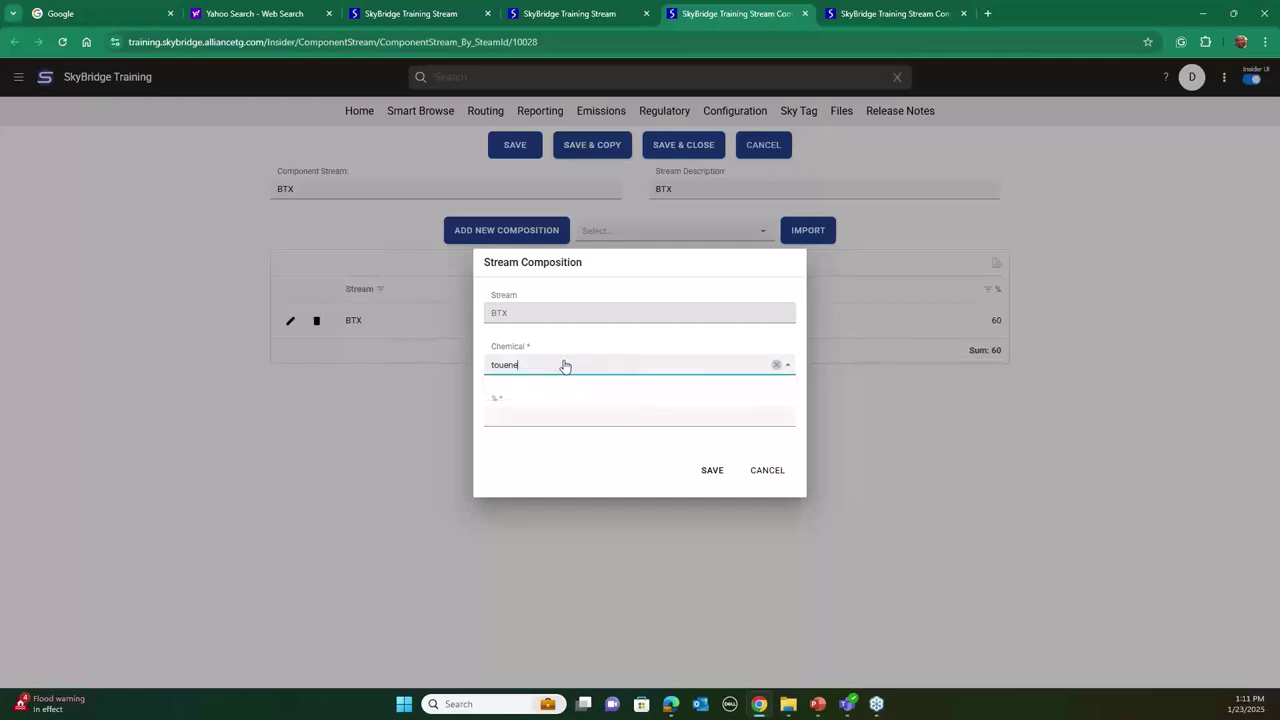
double_click(503, 364)
text(t)
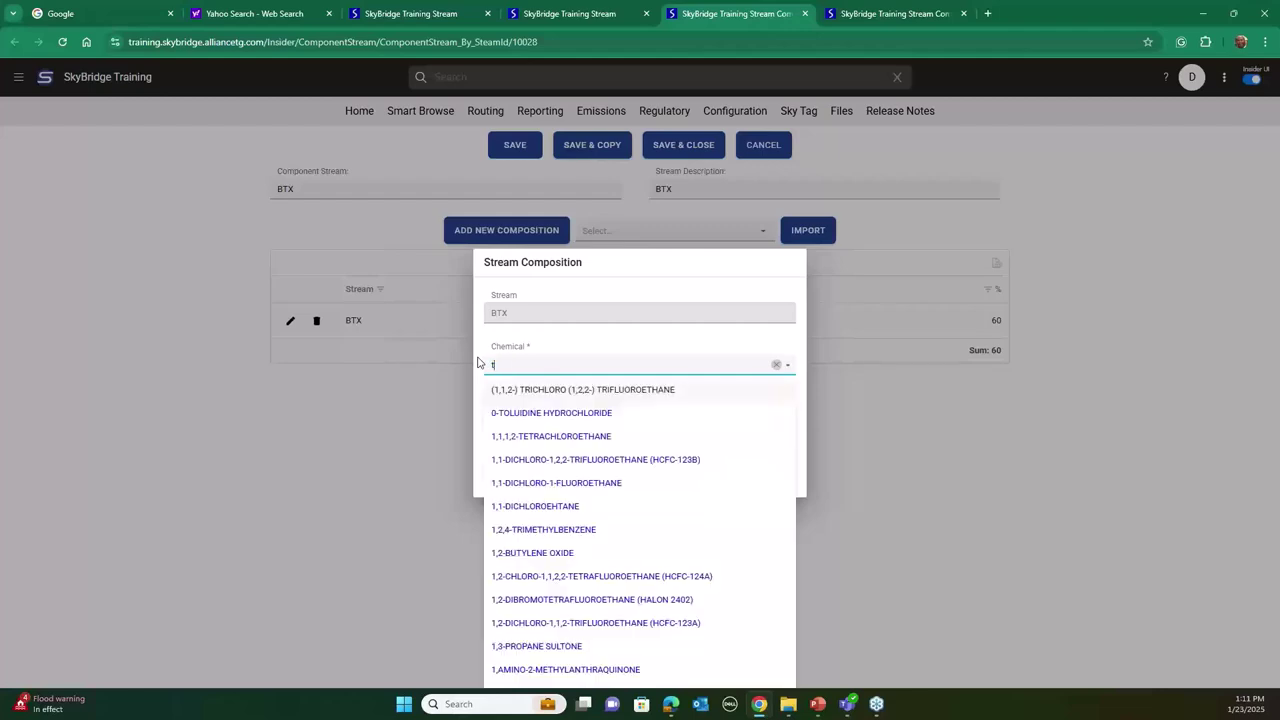
text(ou)
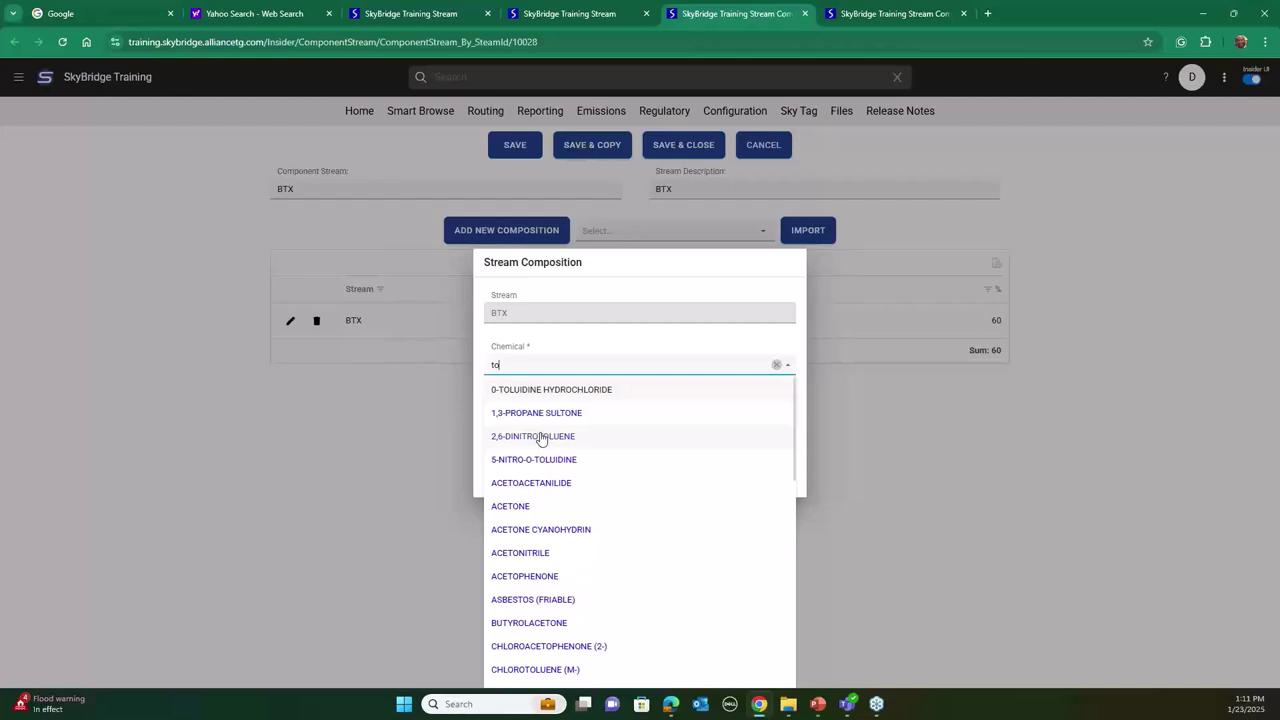
scroll(541, 437, down, 3)
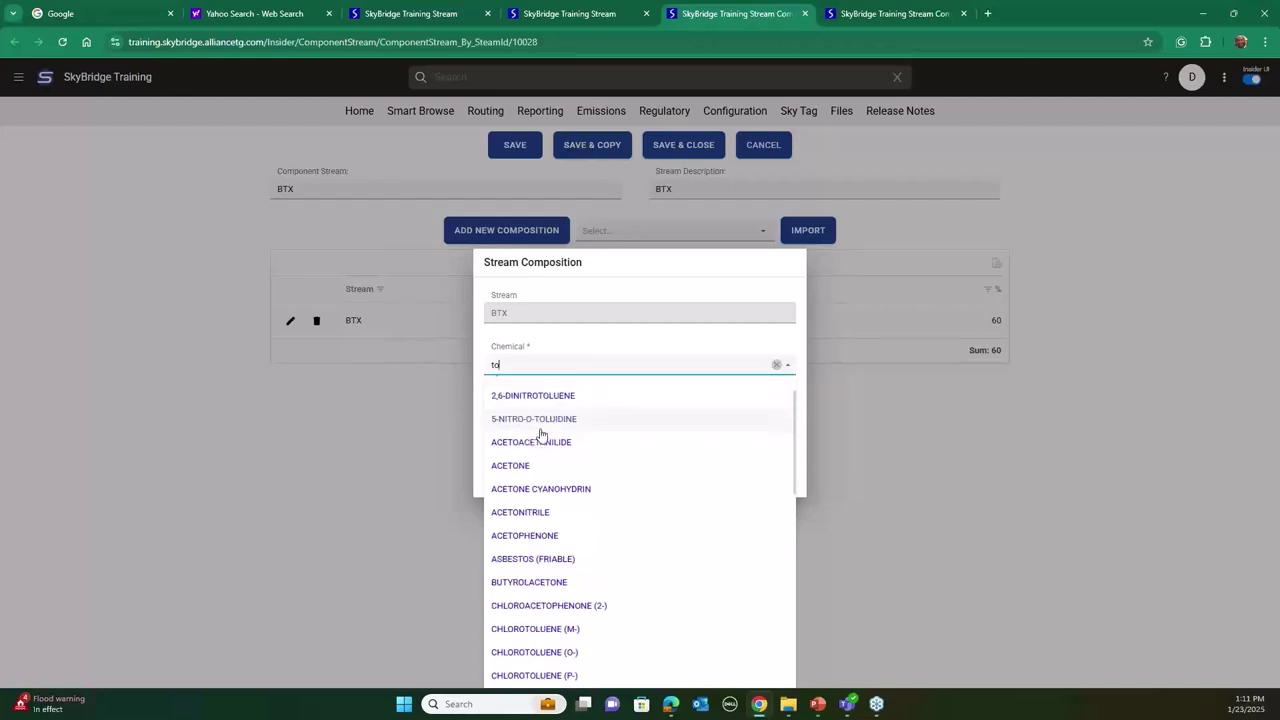
scroll(541, 437, down, 9)
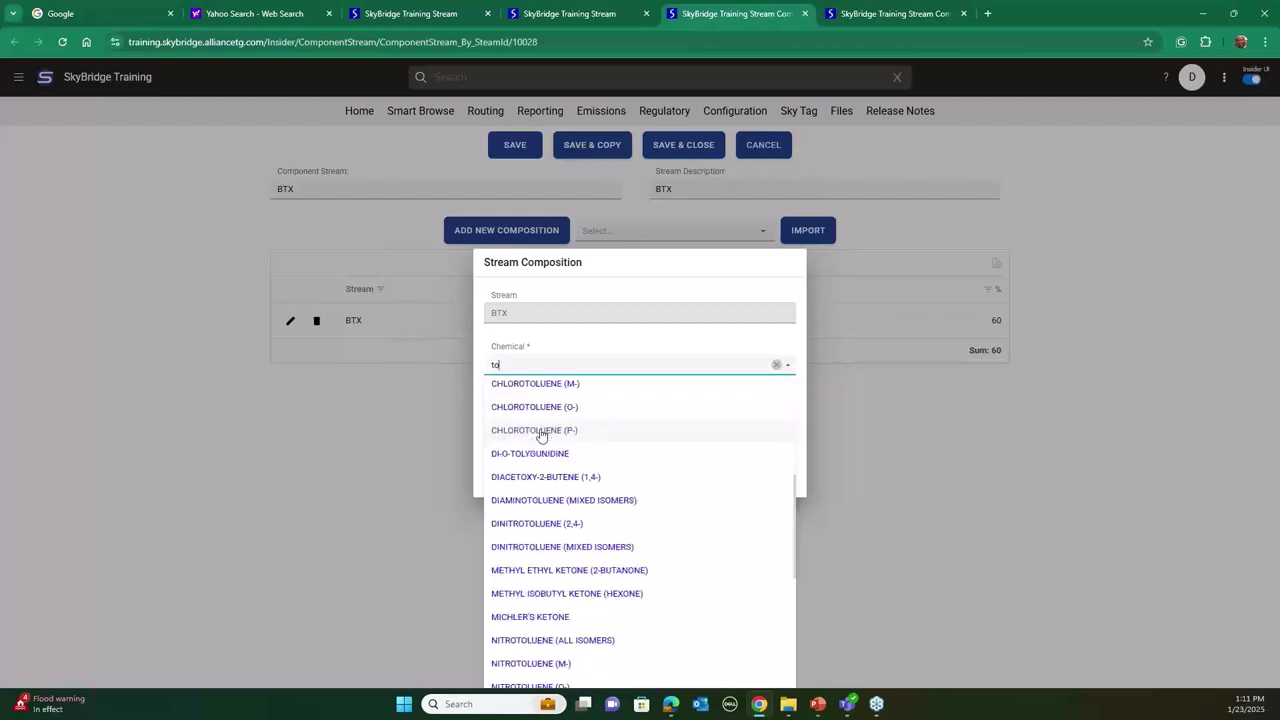
scroll(541, 435, down, 1)
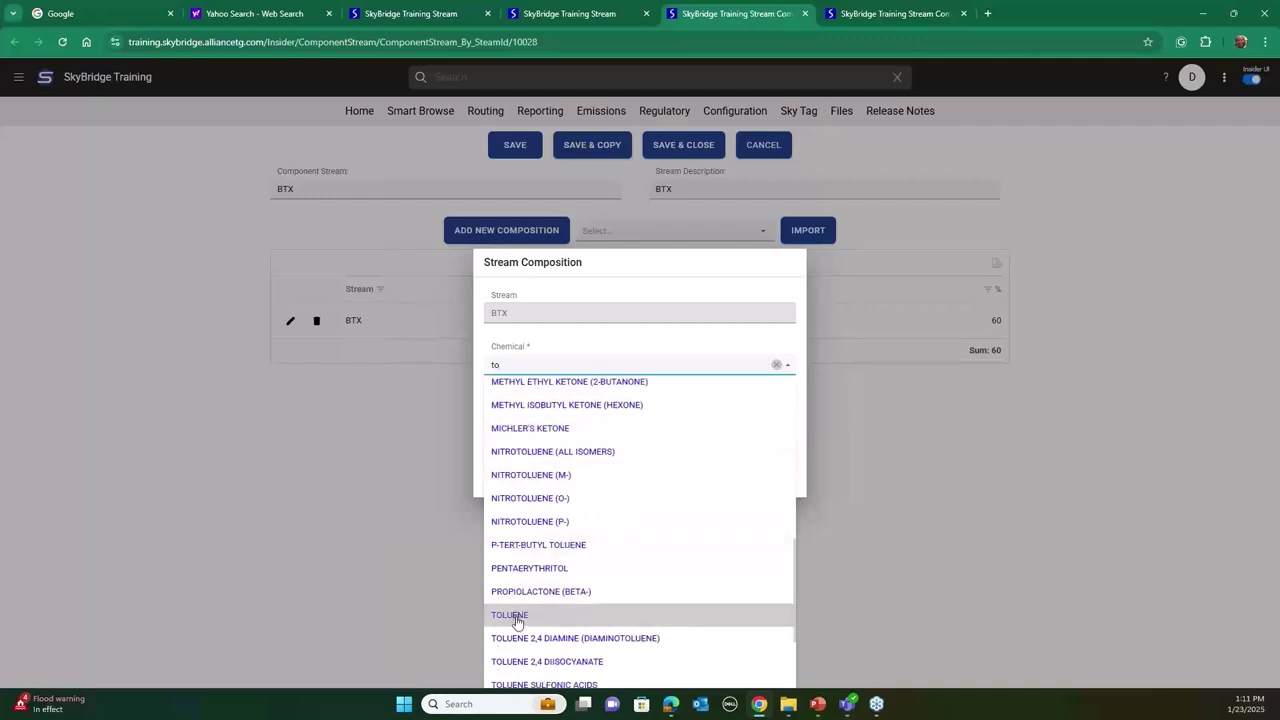
click(519, 614)
click(516, 421)
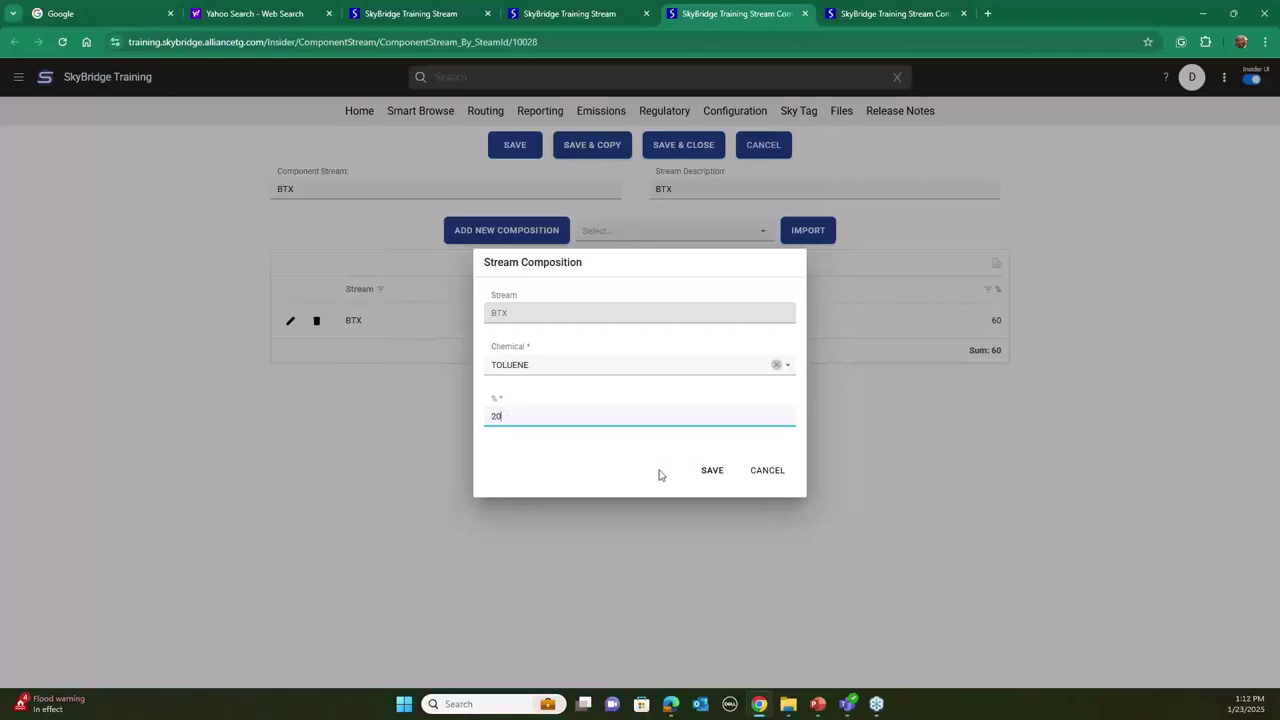
click(714, 479)
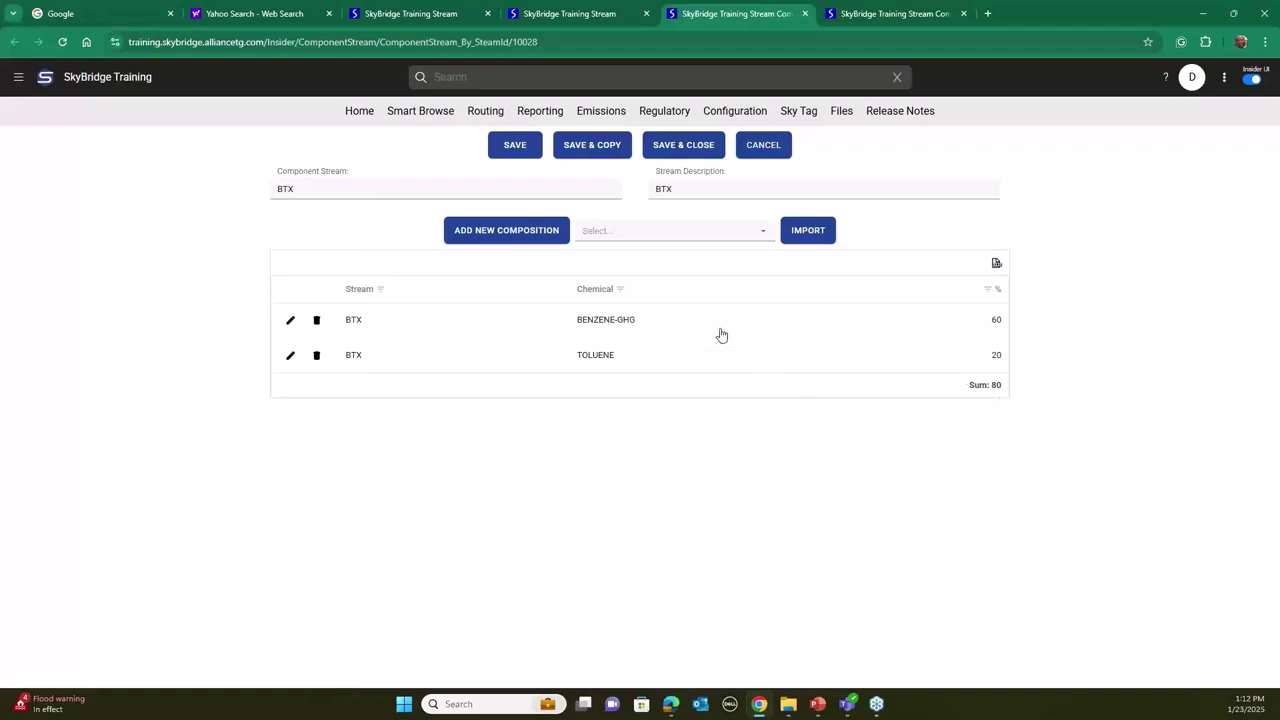
- Add a composition entry to the BTX stream with chemical XYLENE (O-) at 10 percent and save it
click(494, 235)
click(525, 366)
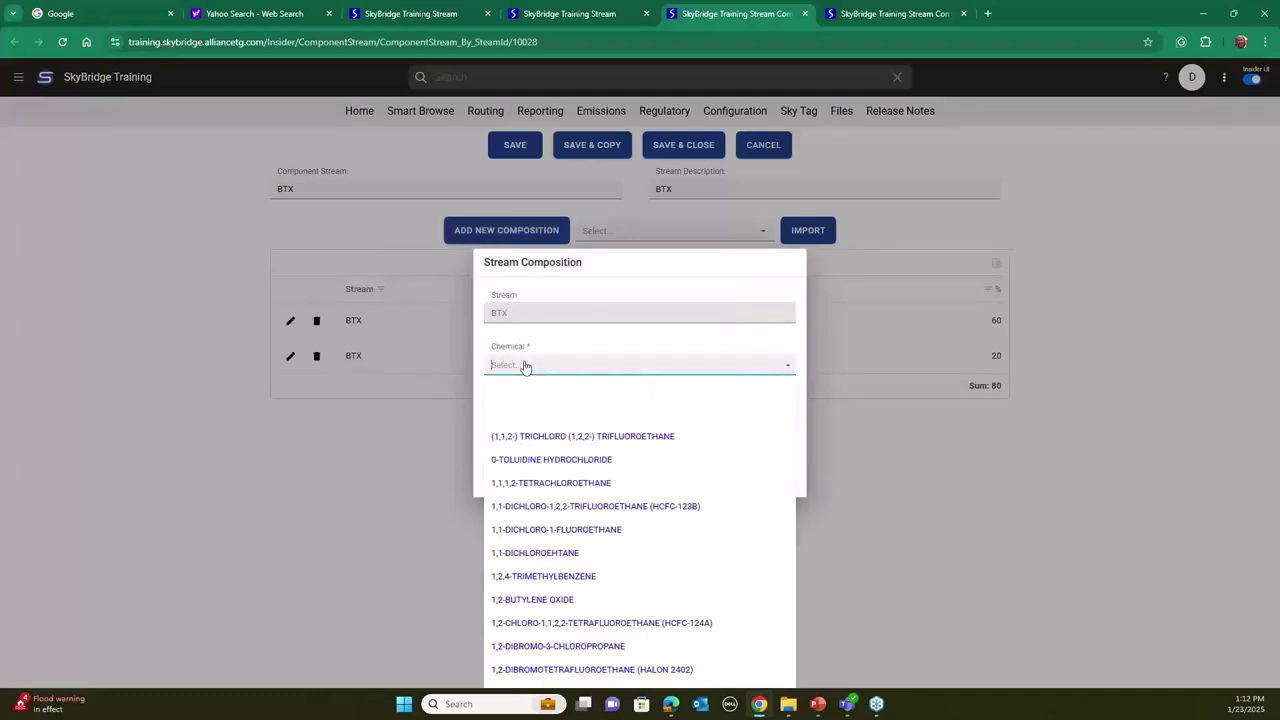
text(xylene)
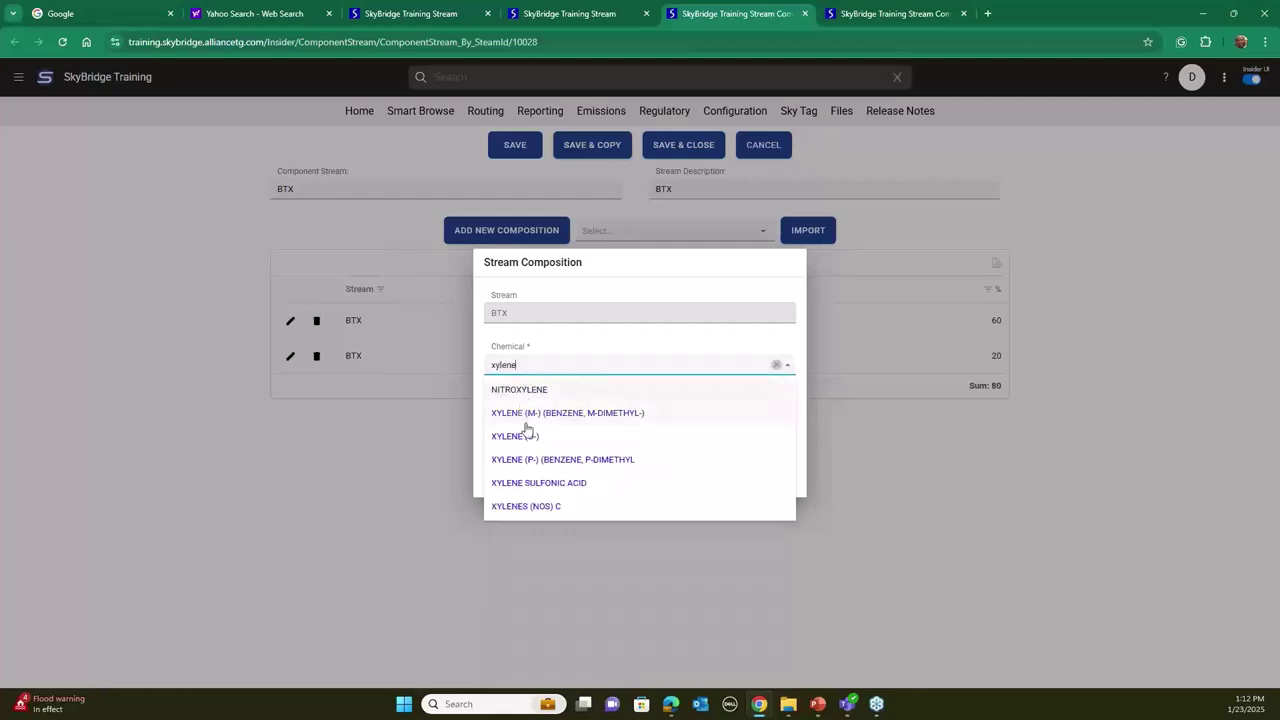
click(528, 438)
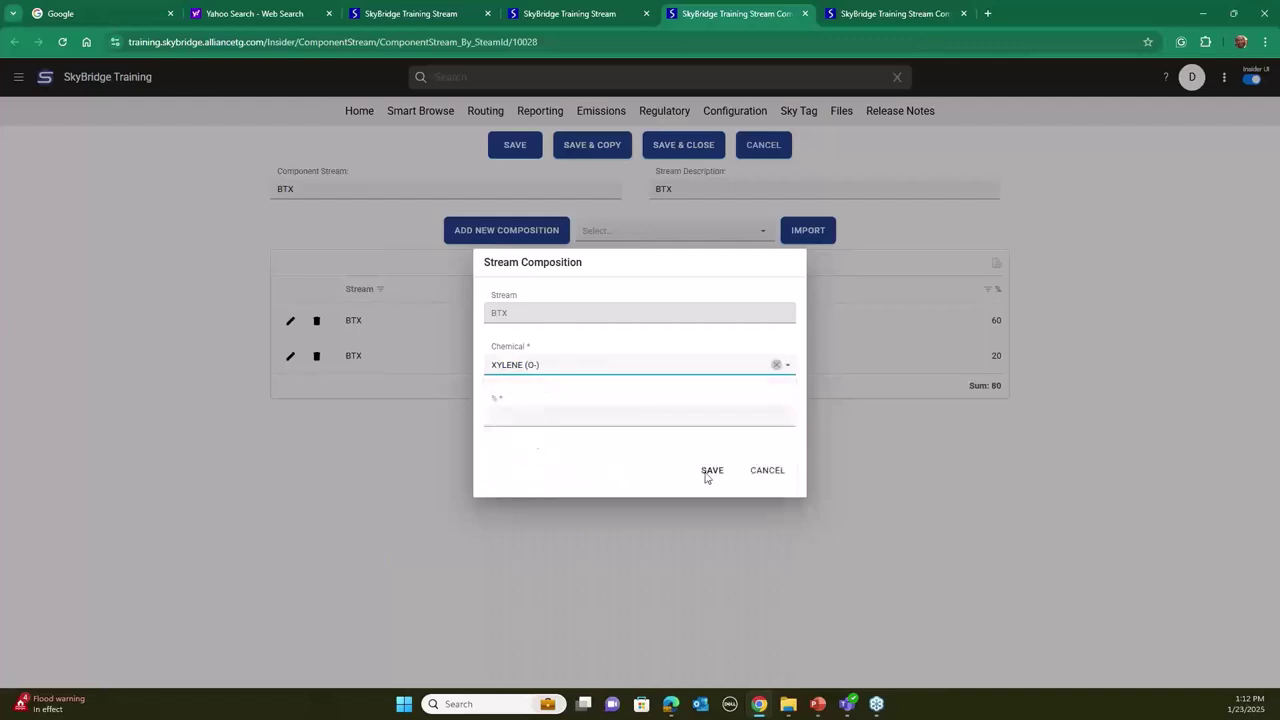
click(564, 414)
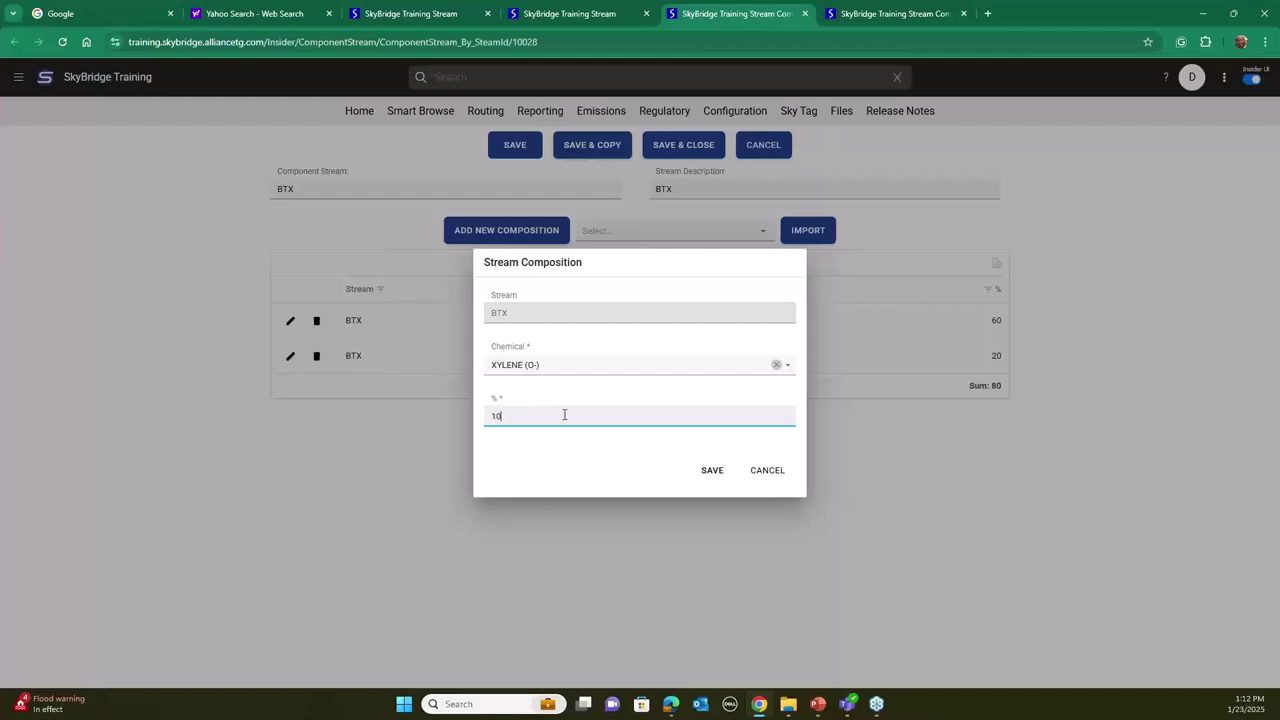
click(710, 471)
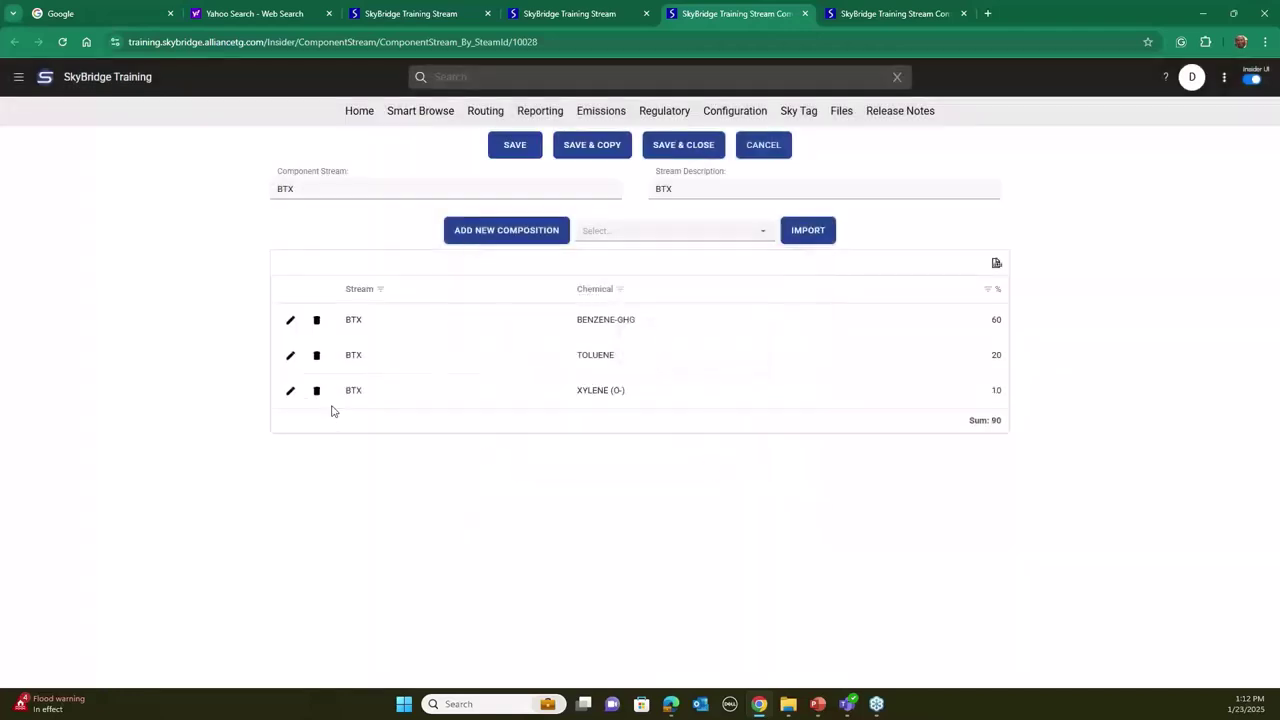
- Set the XYLENE (O-) percentage in the BTX composition to 20 and save the BTX stream
click(291, 391)
drag(534, 414, 483, 416)
text(20)
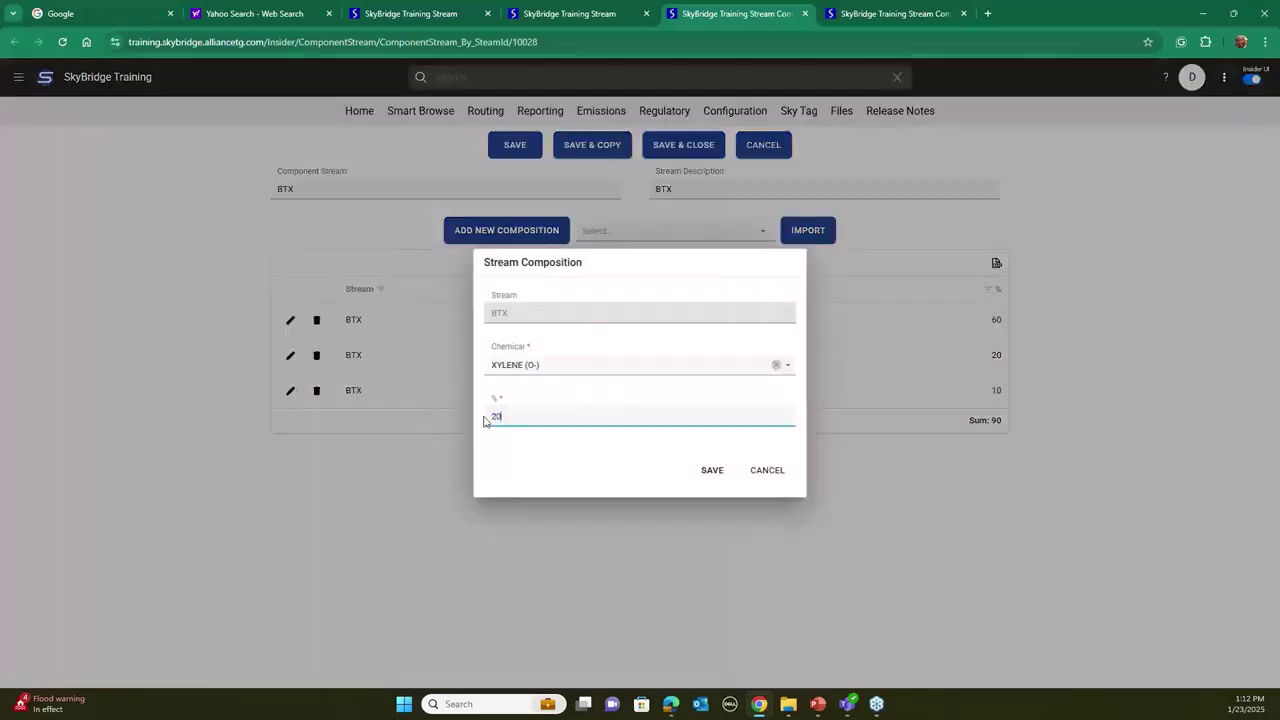
click(720, 473)
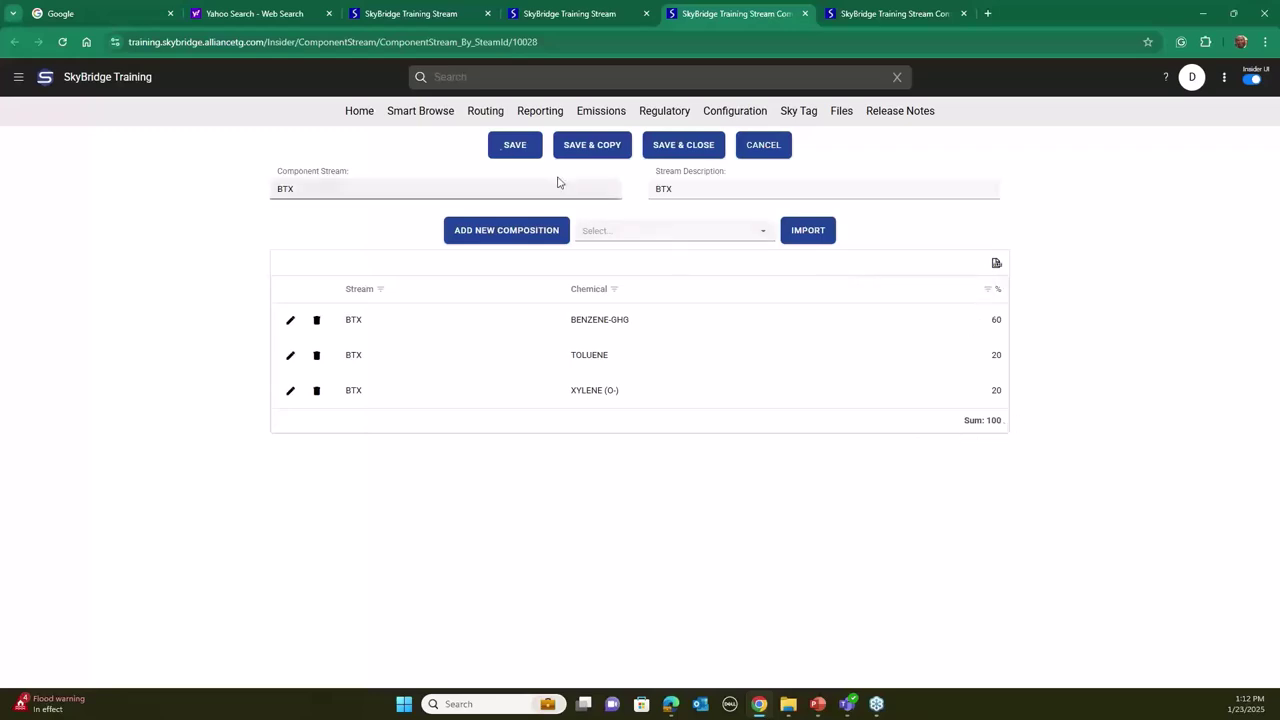
click(507, 146)
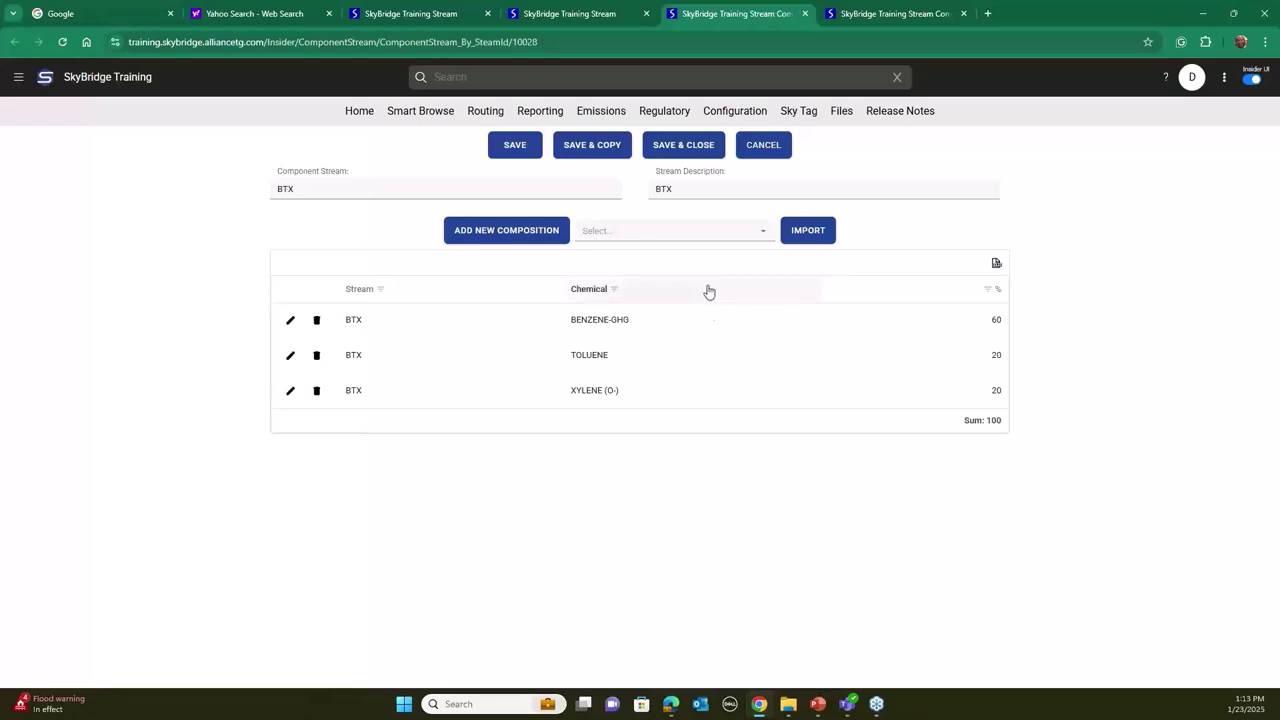
click(517, 152)
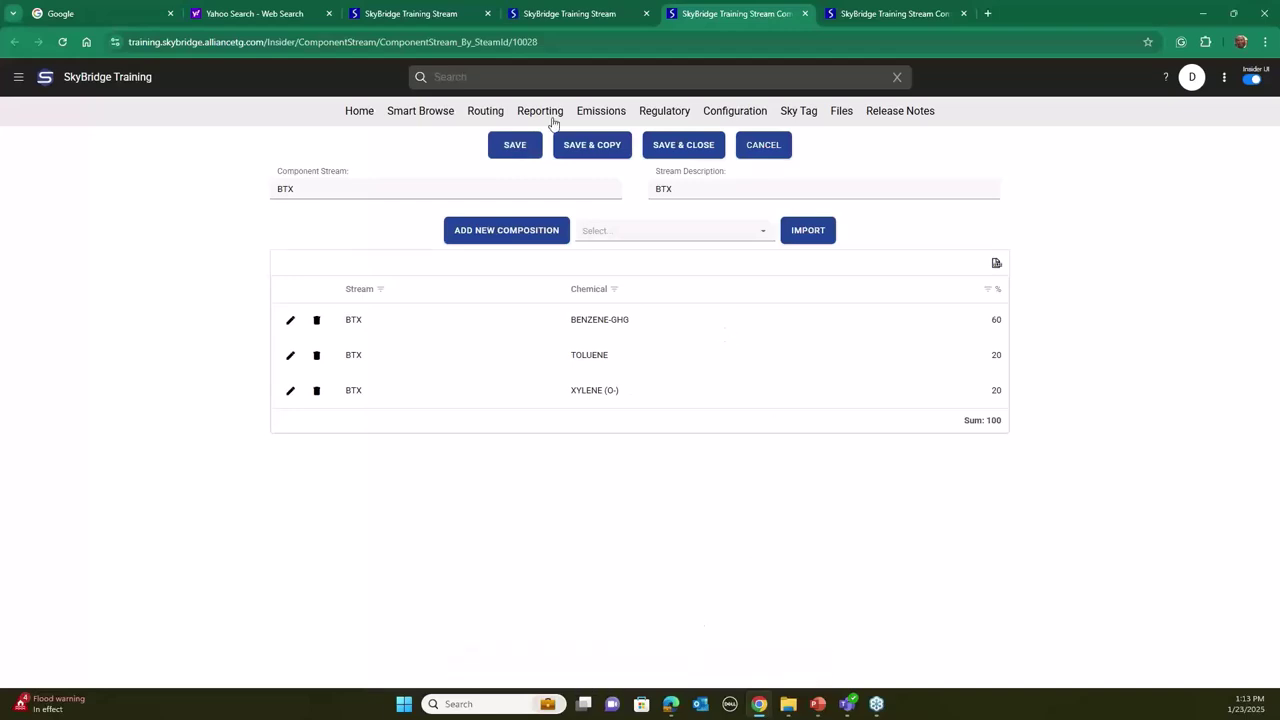
- Open the quarantined components from the home dashboard and retrieve only the edited records
mouse_move(445, 125)
mouse_move(494, 123)
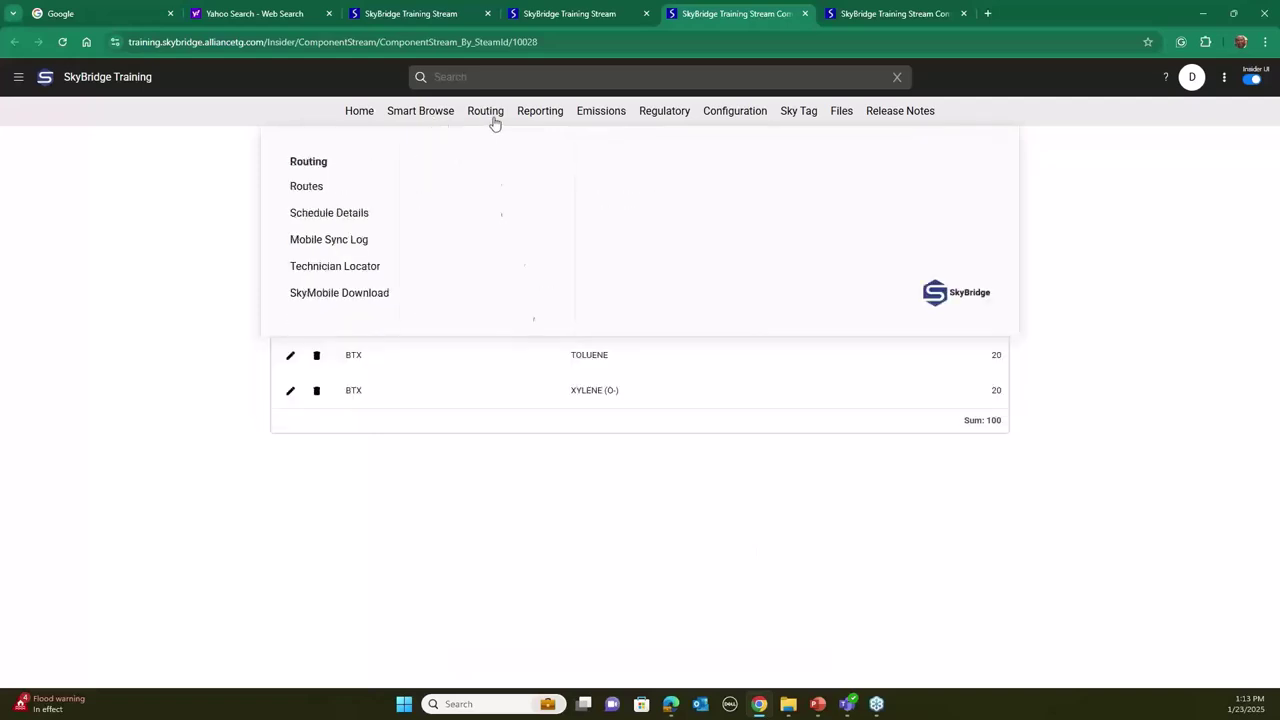
click(578, 16)
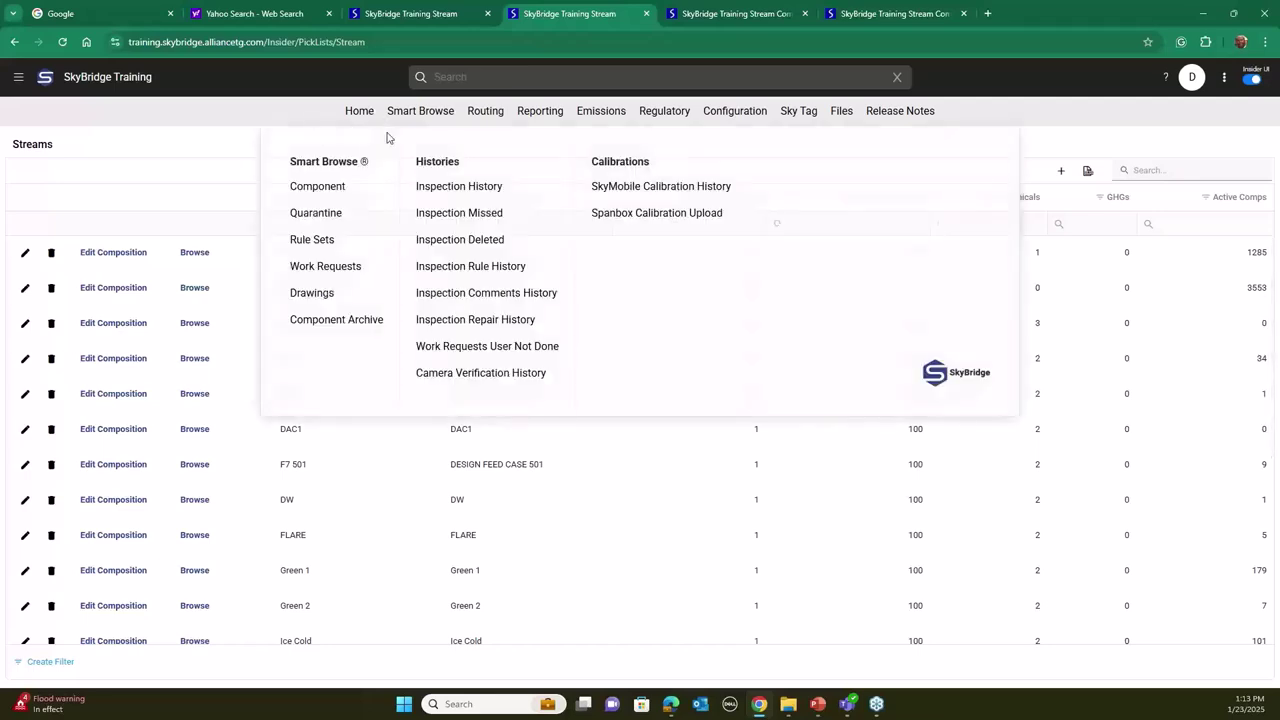
click(349, 117)
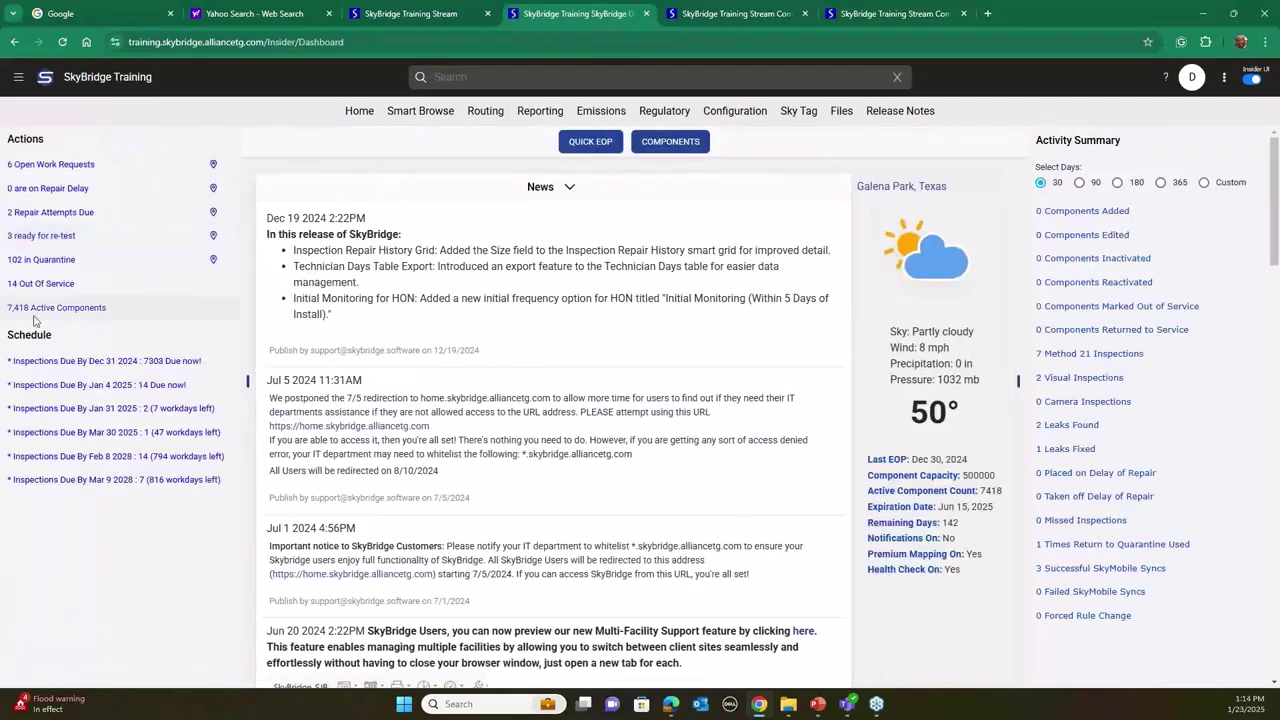
click(42, 263)
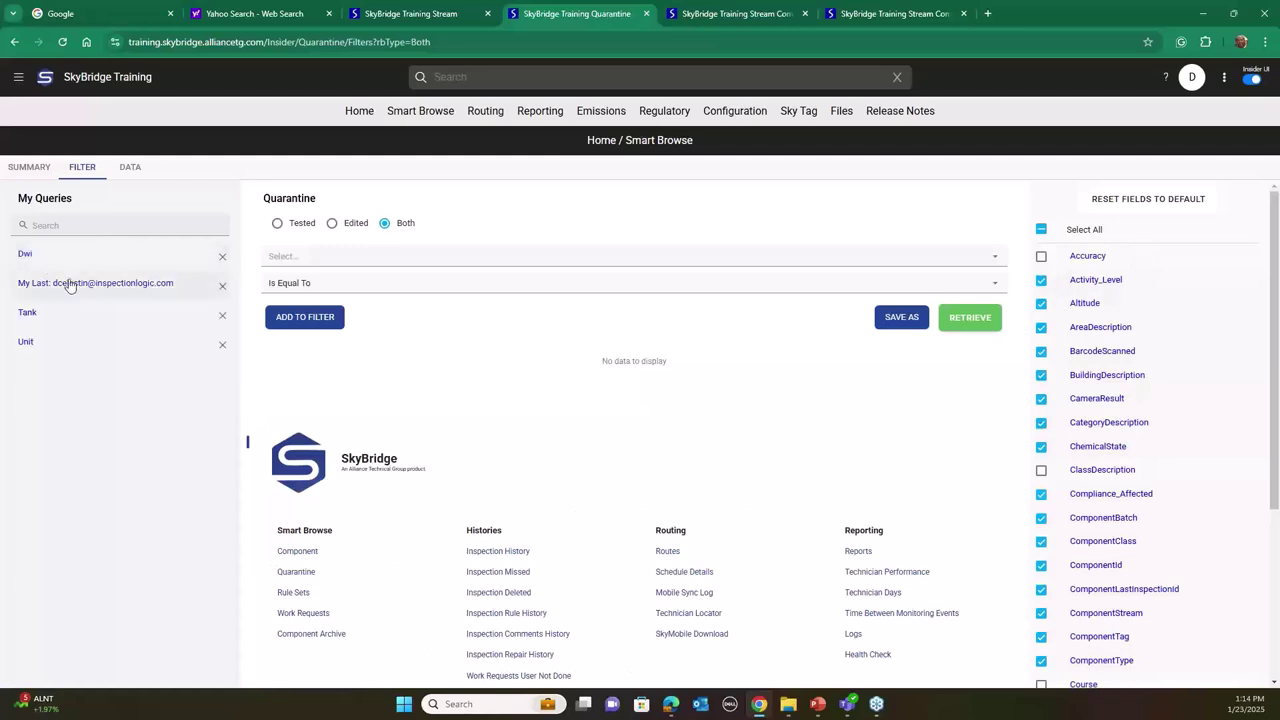
click(333, 223)
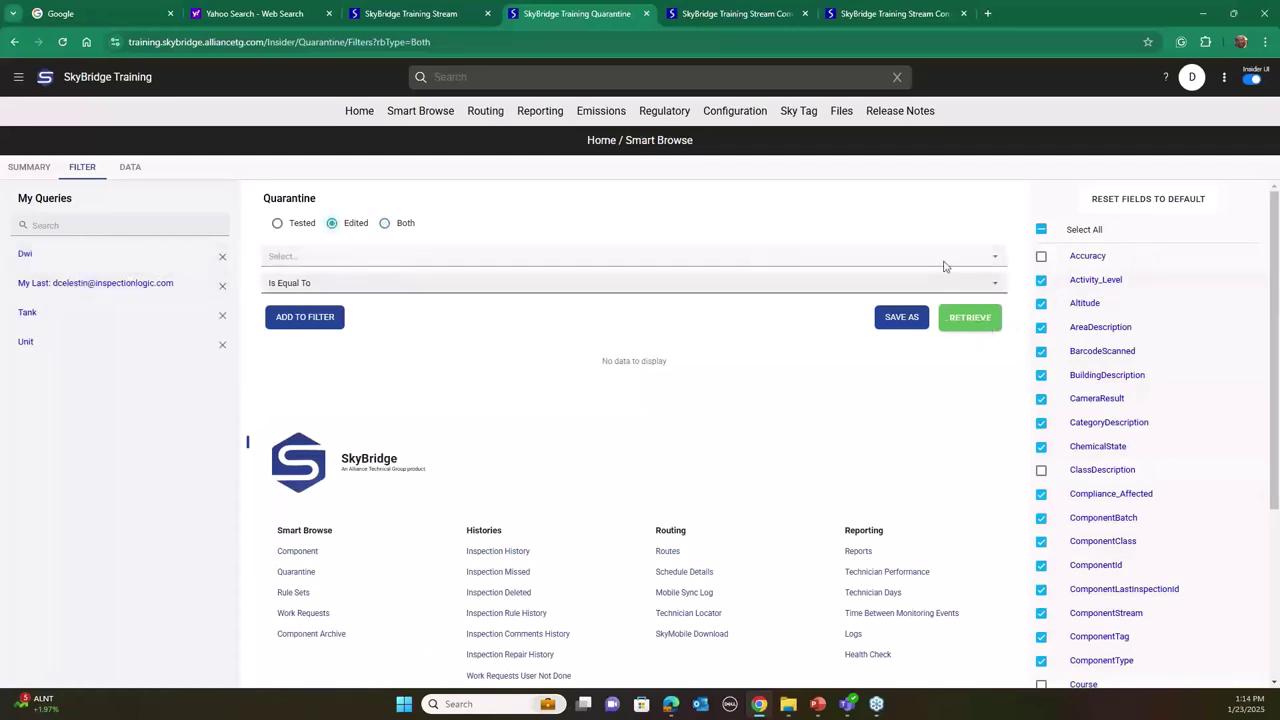
click(967, 318)
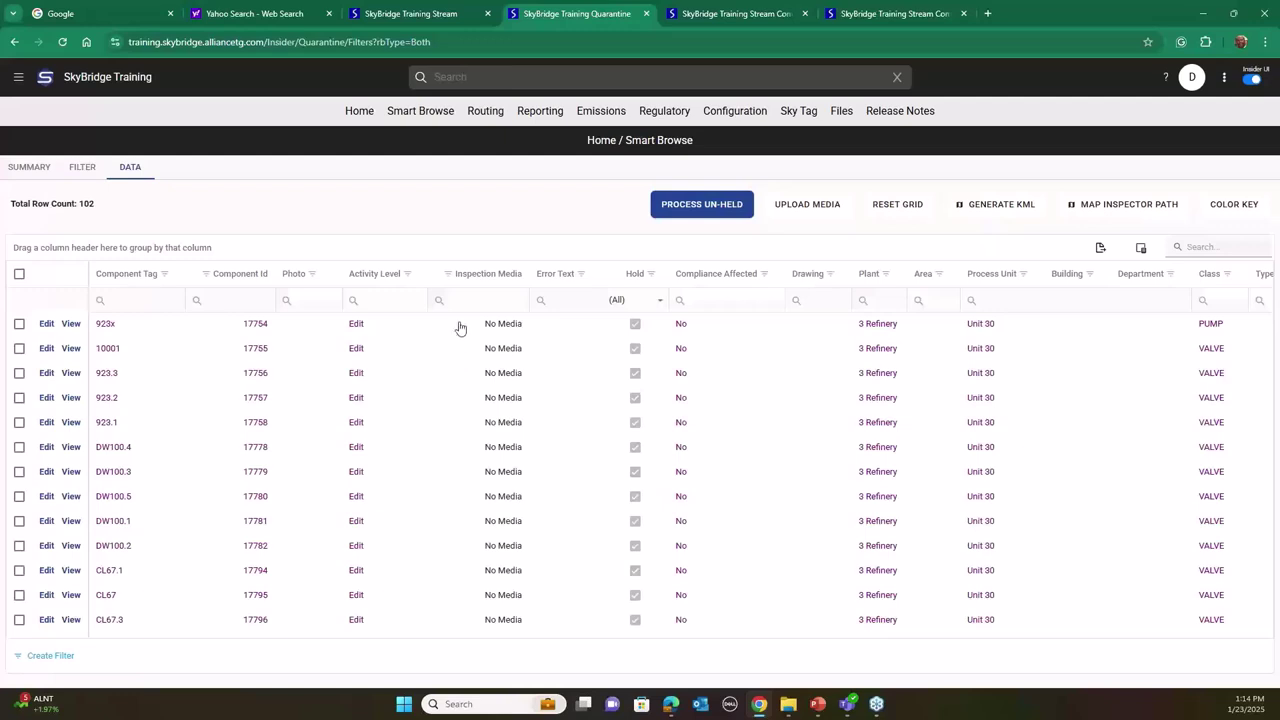
click(17, 275)
right_click(299, 376)
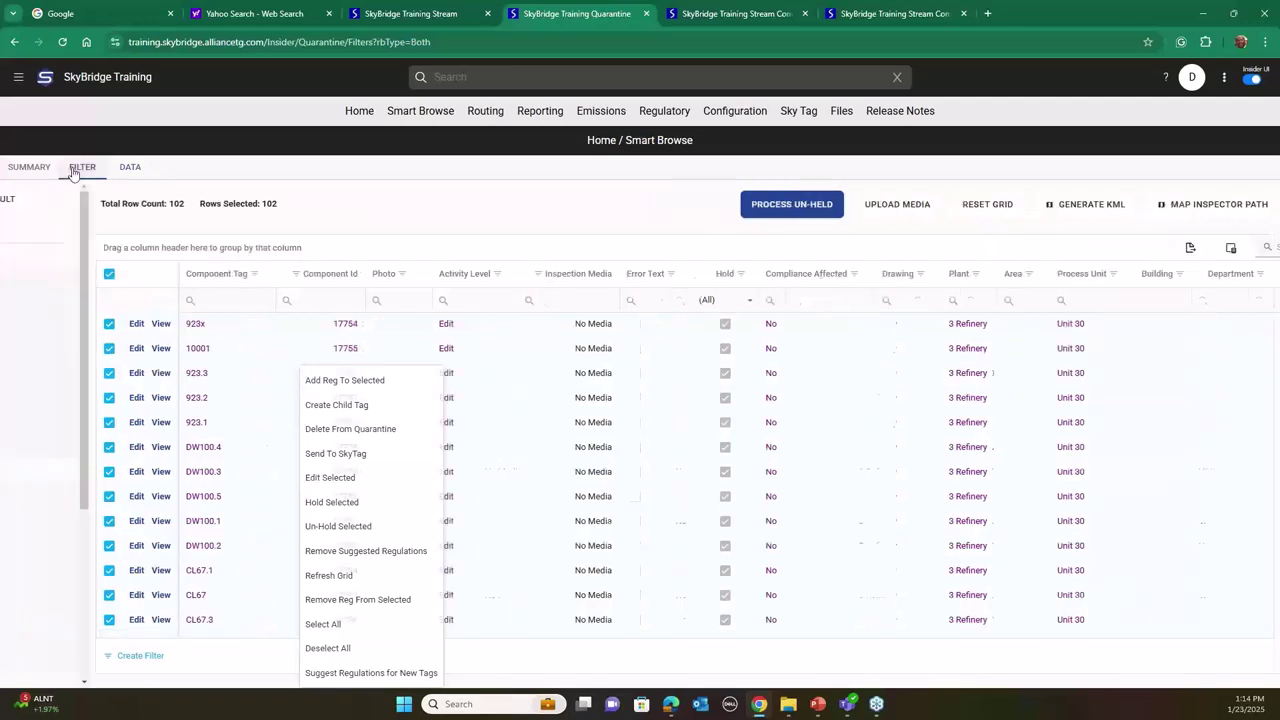
click(80, 166)
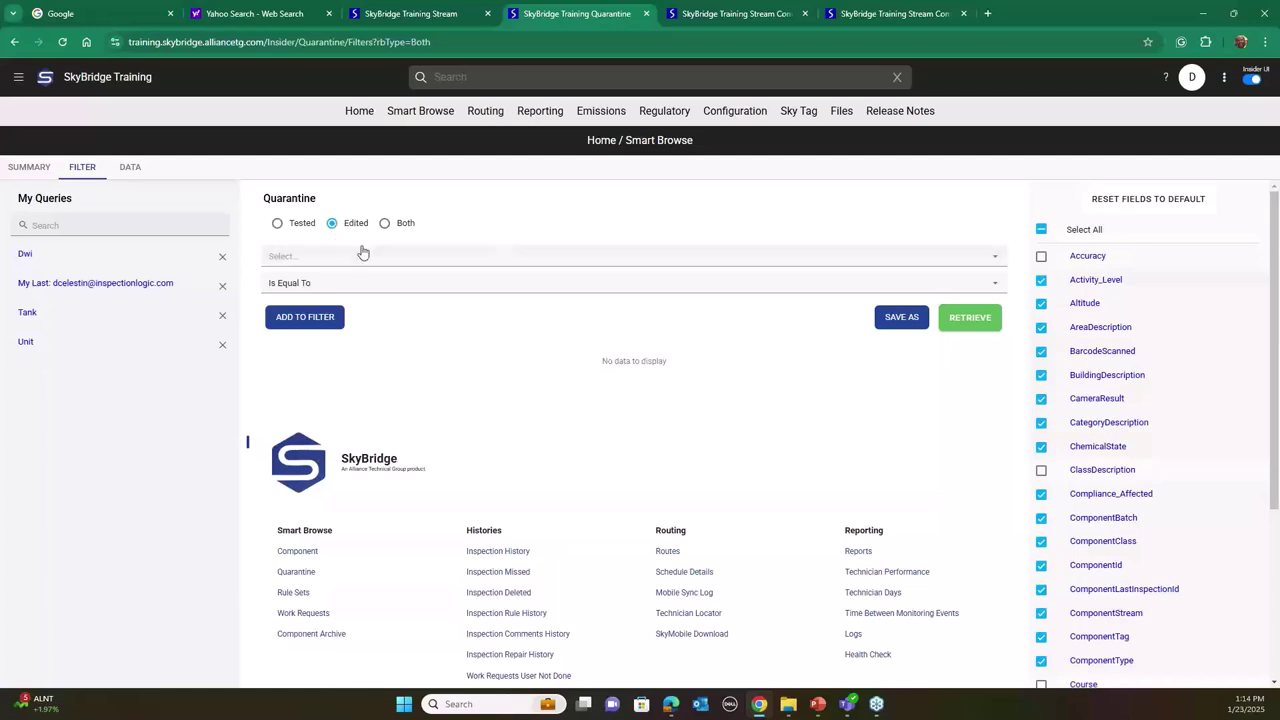
click(983, 322)
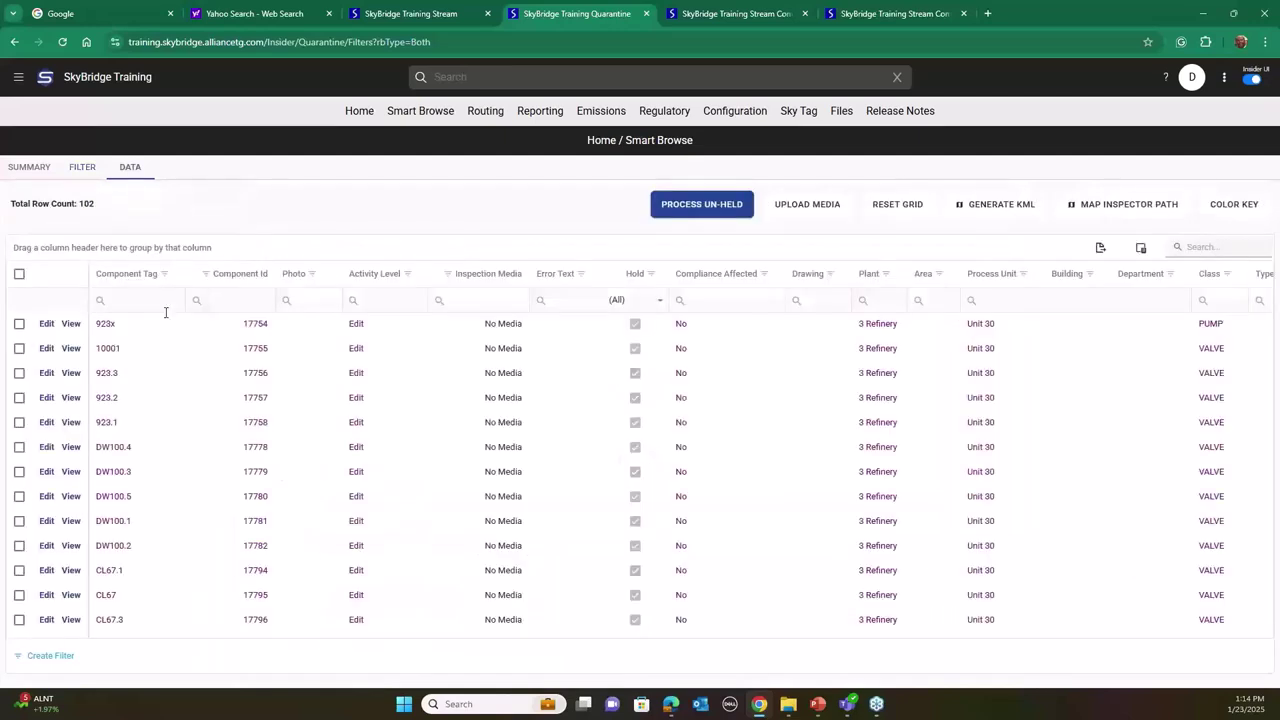
- Select all the retrieved quarantine records and open them for mass editing
click(19, 275)
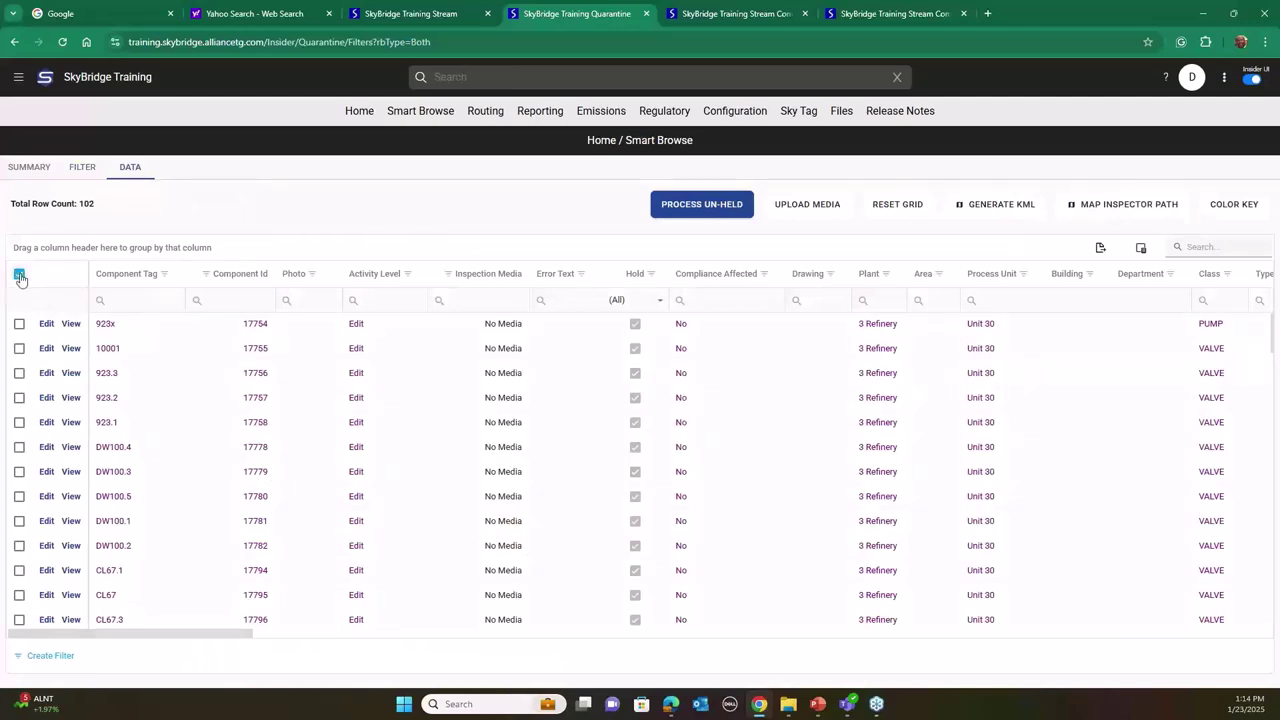
right_click(210, 348)
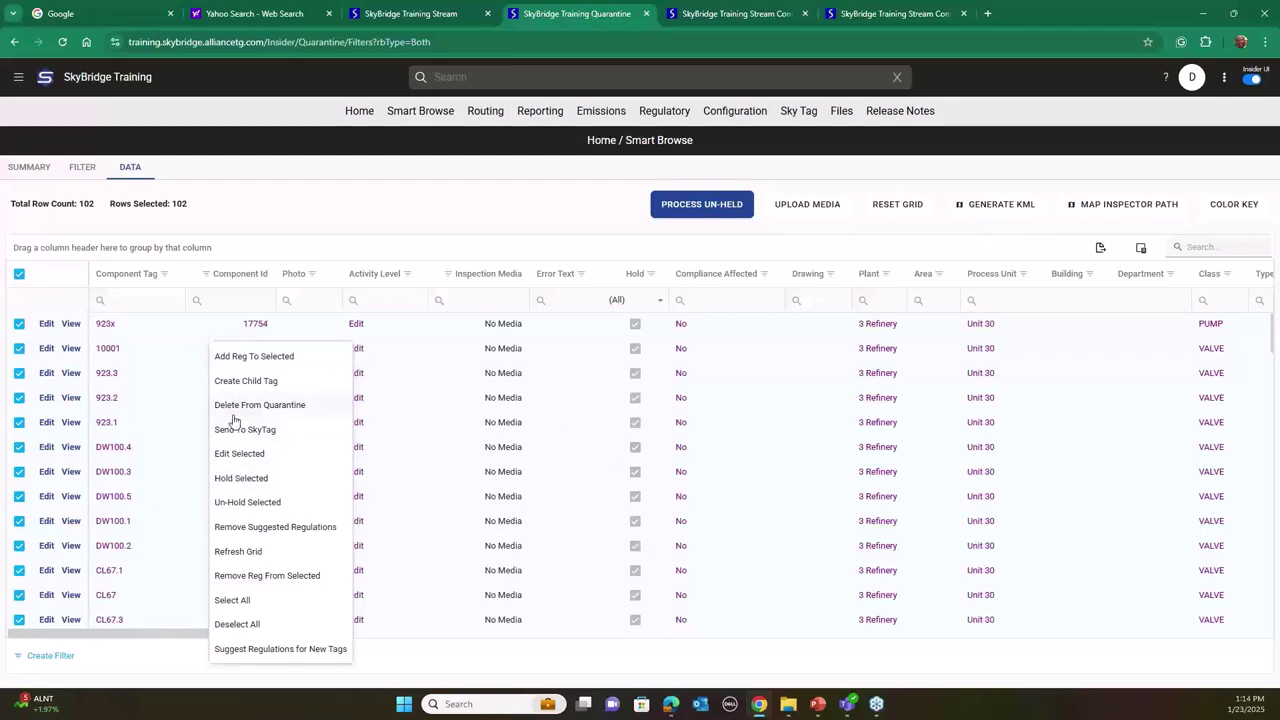
click(241, 453)
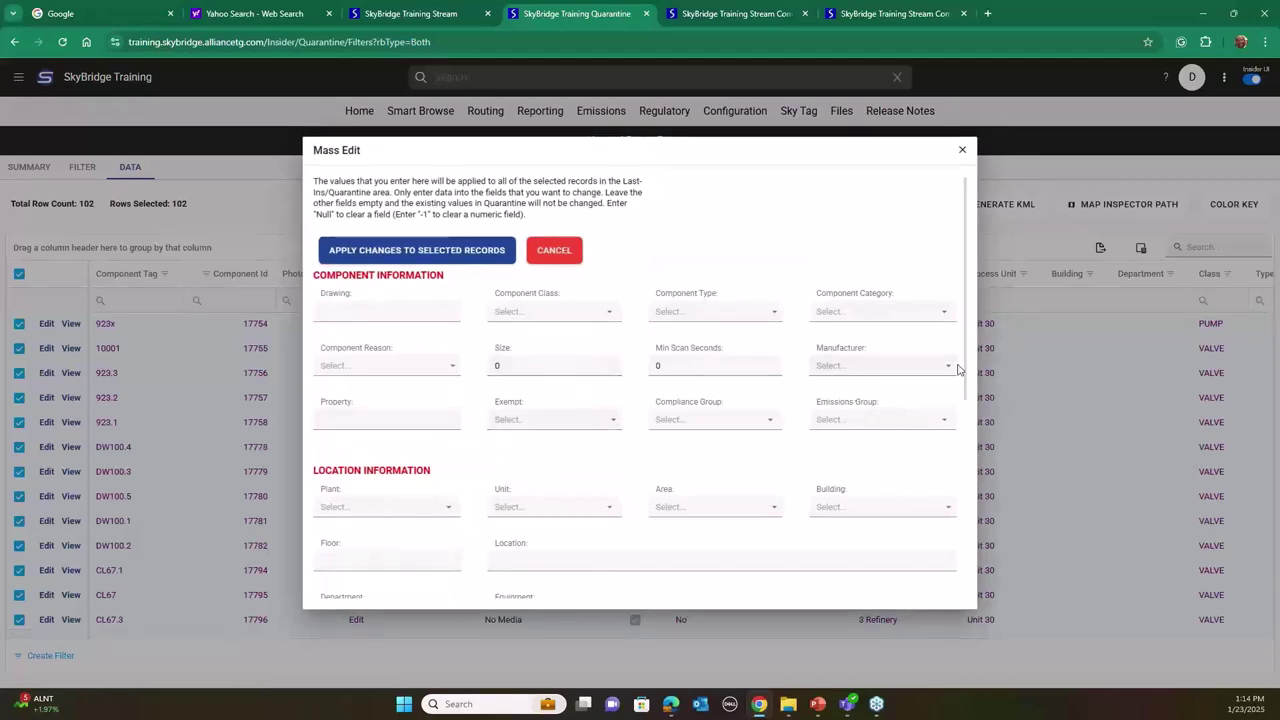
- Set the component stream to BTX in the mass edit, apply it to the selected records and validate the quarantine edits
drag(966, 365, 958, 515)
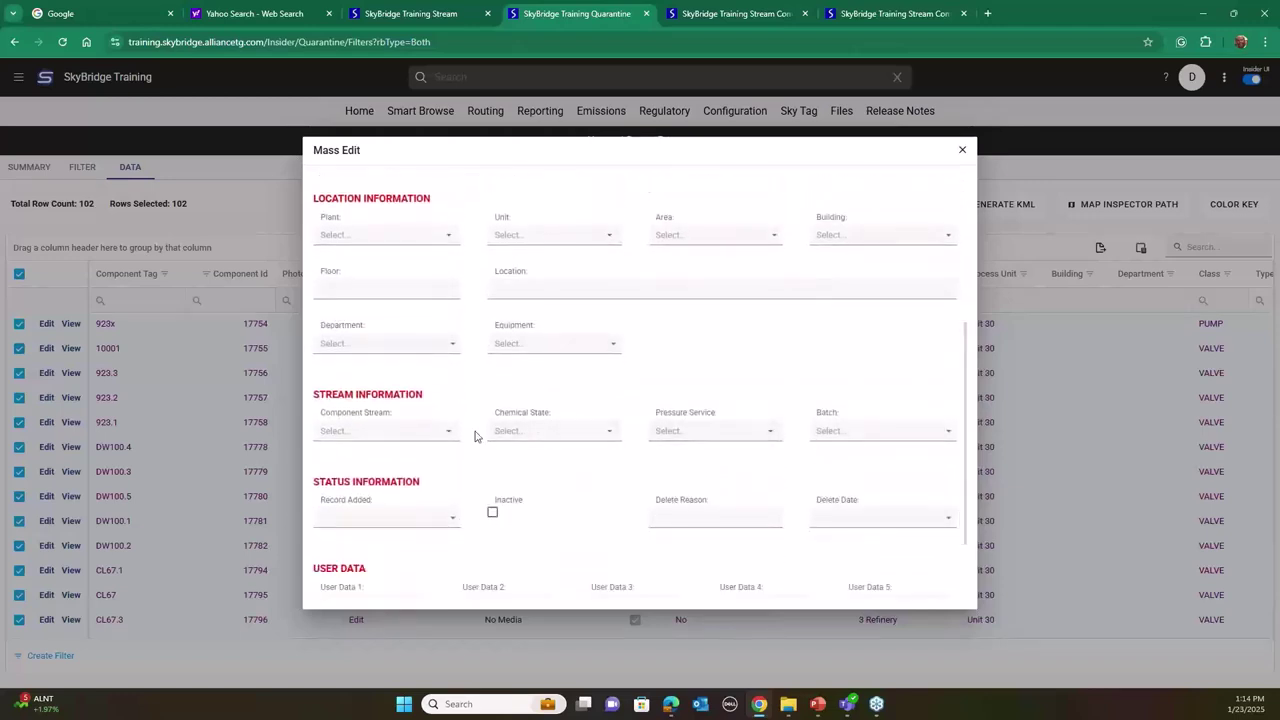
click(447, 432)
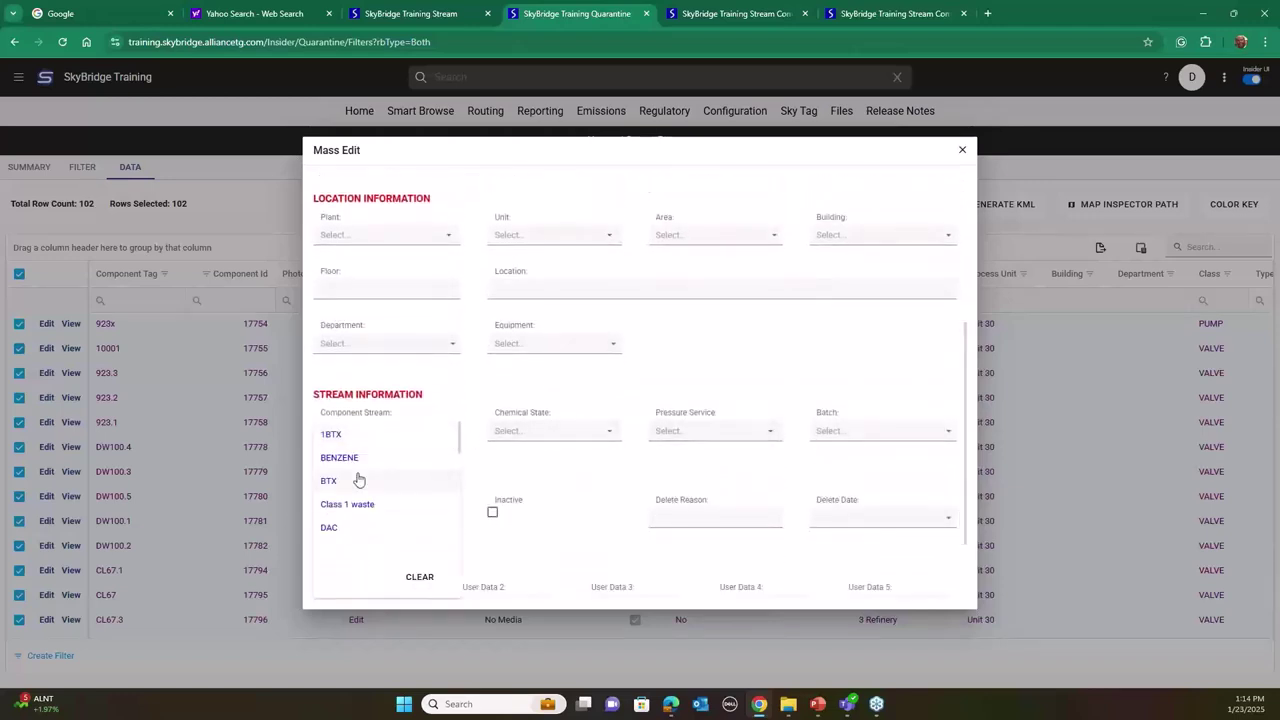
click(344, 482)
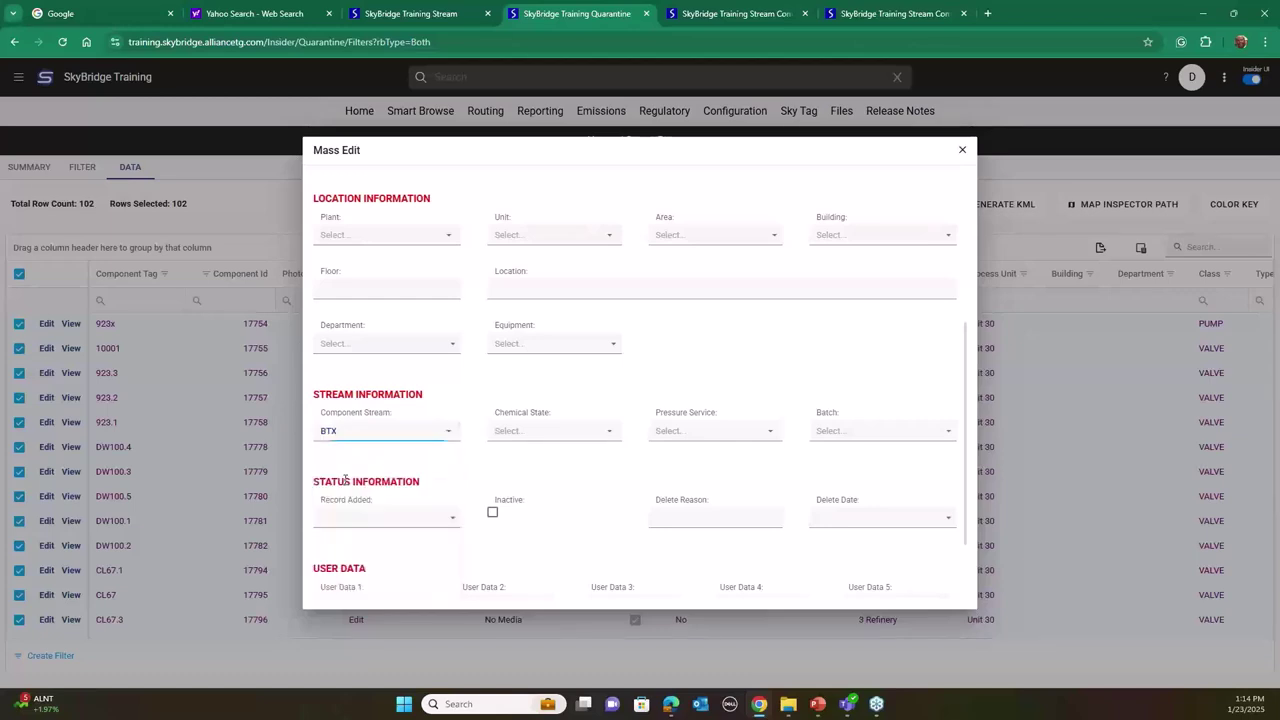
drag(963, 478, 831, 276)
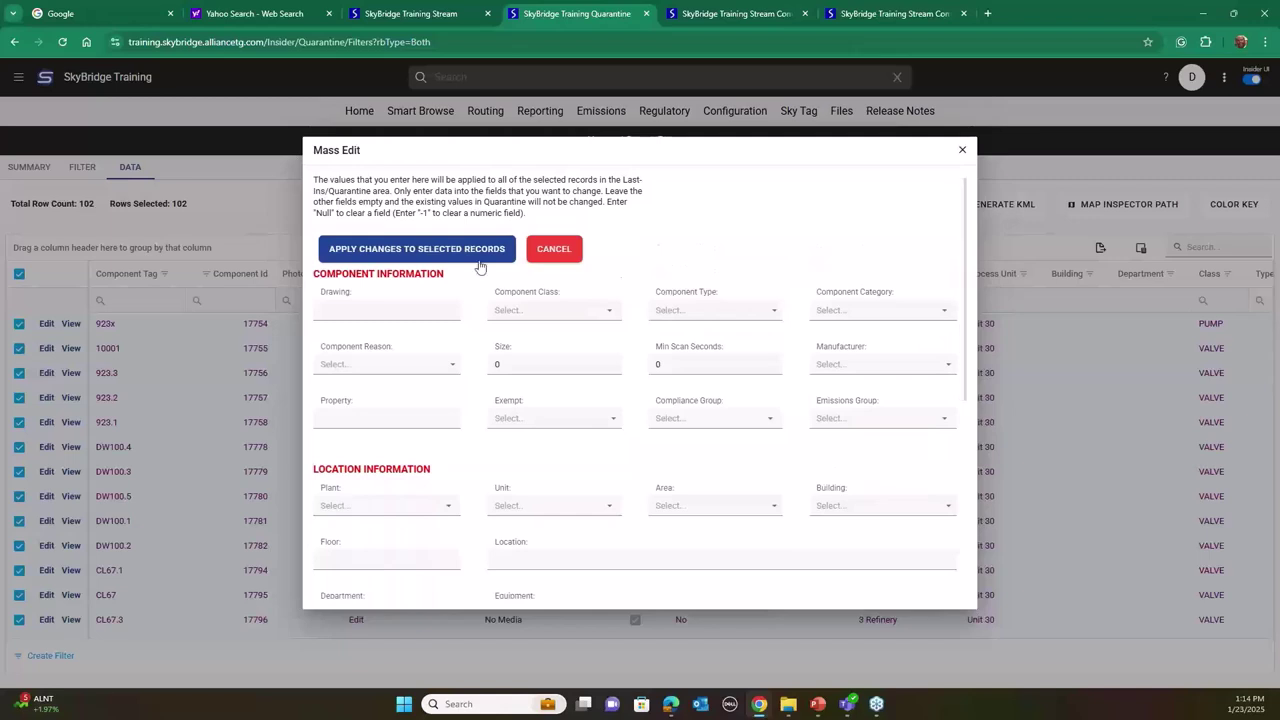
click(428, 254)
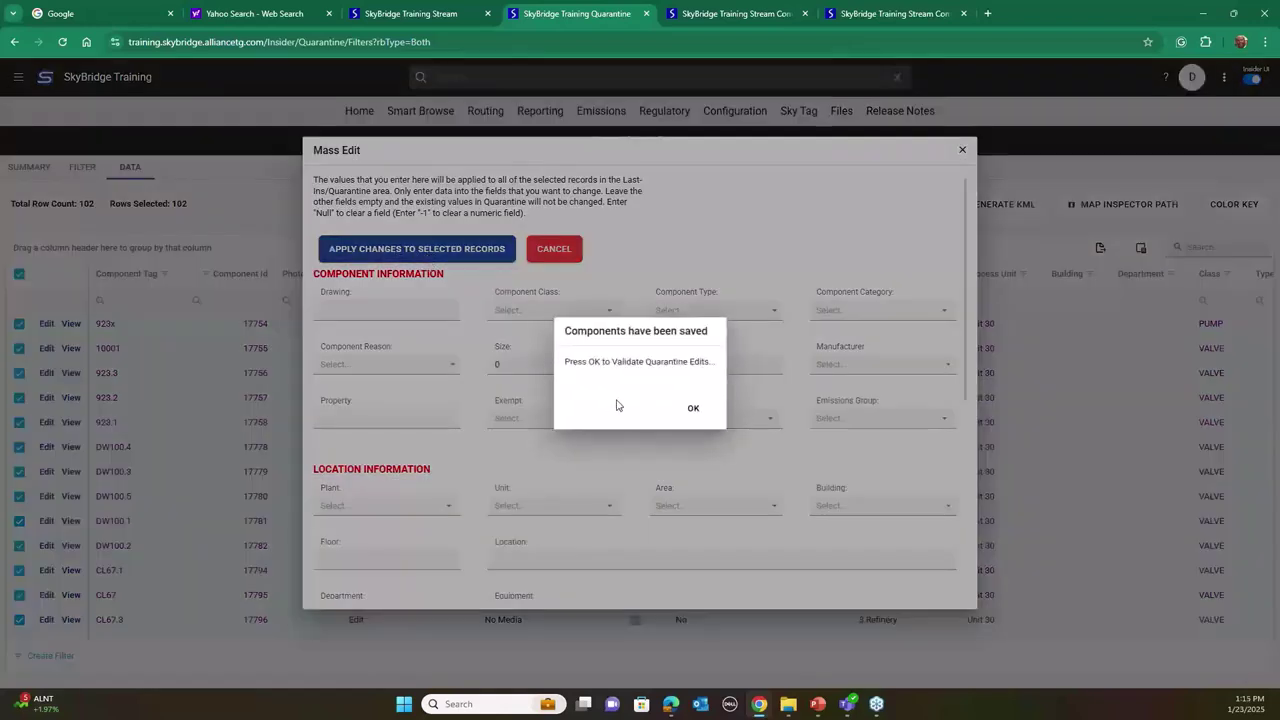
click(693, 411)
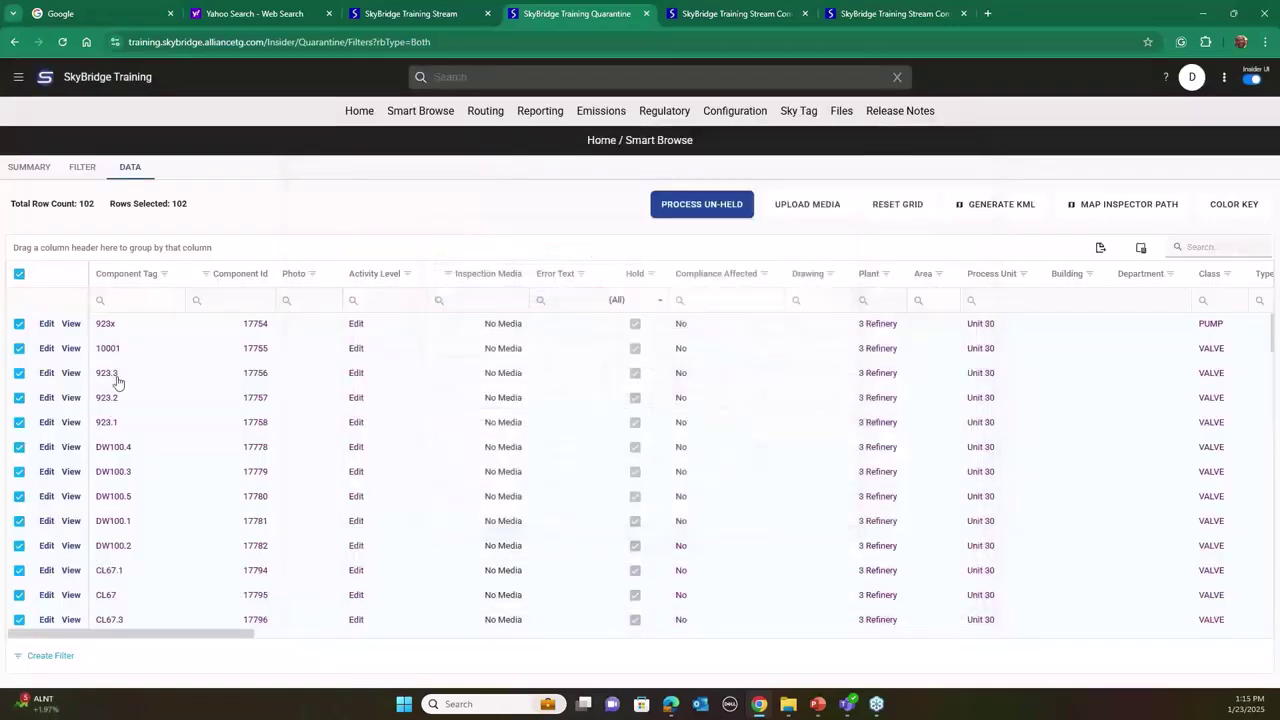
- View component 923.3 to check its stream information, and return to the quarantine list
click(71, 373)
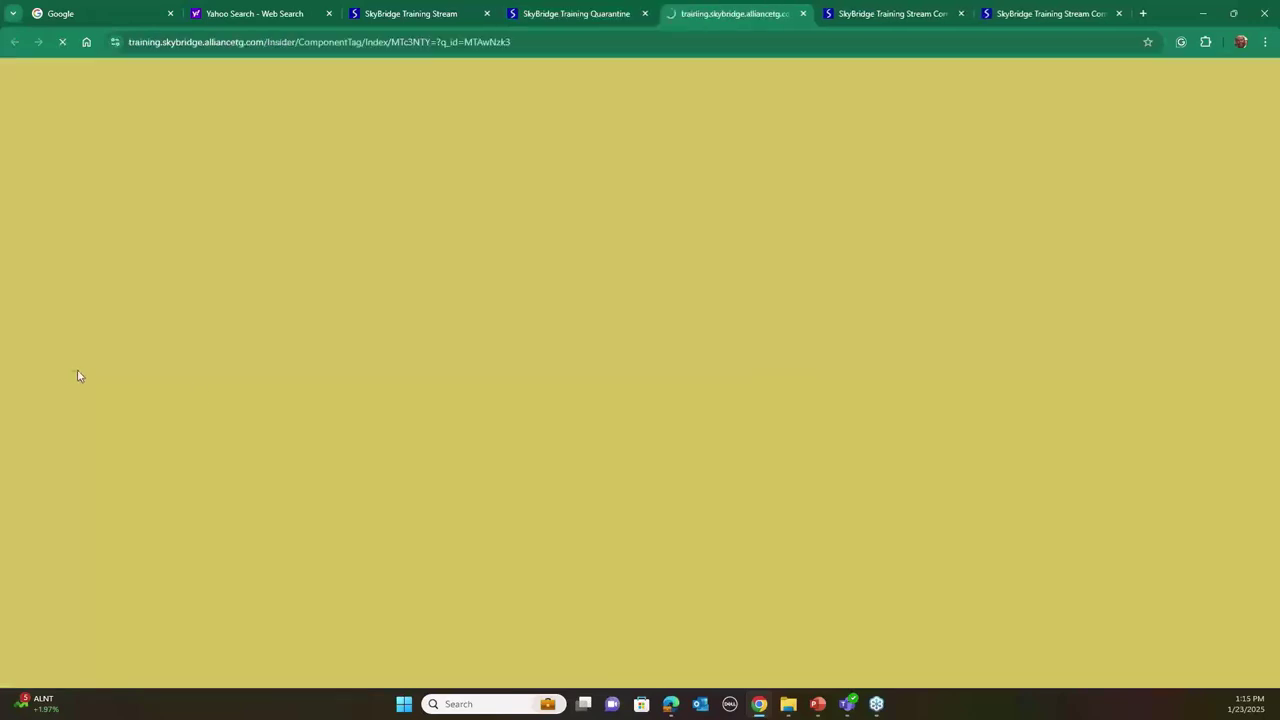
scroll(541, 414, down, 6)
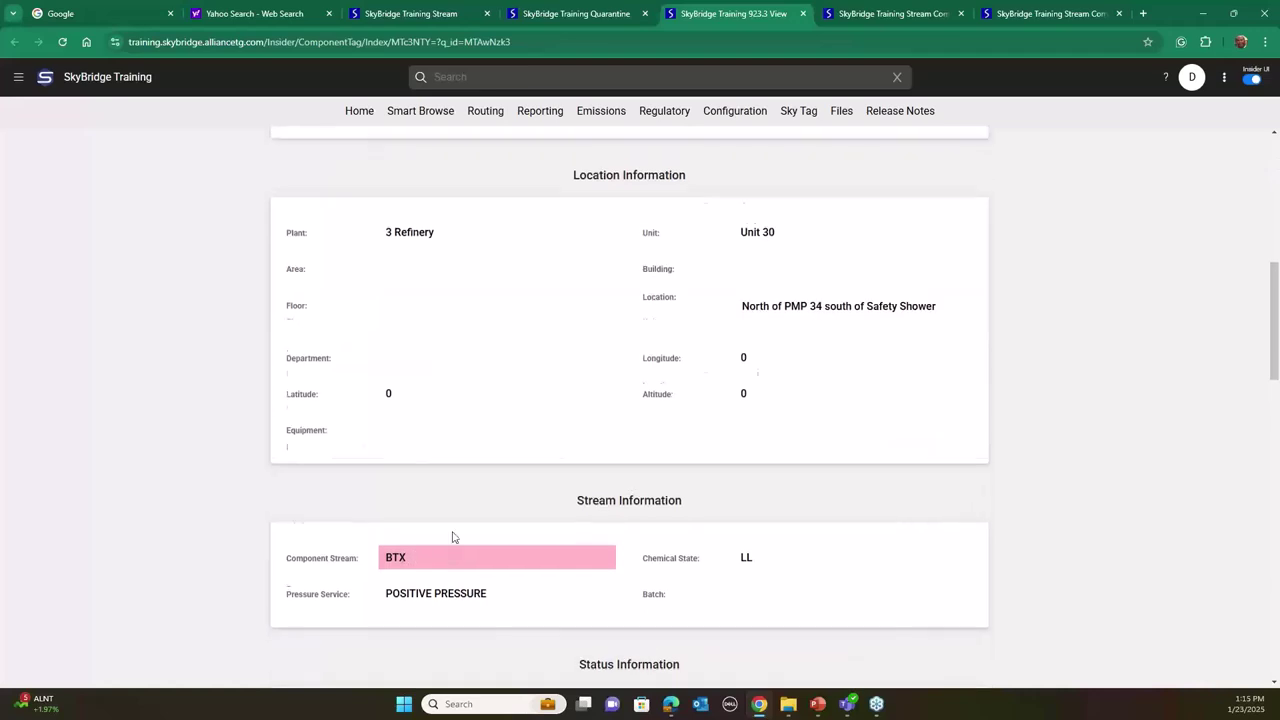
scroll(467, 487, up, 6)
click(578, 14)
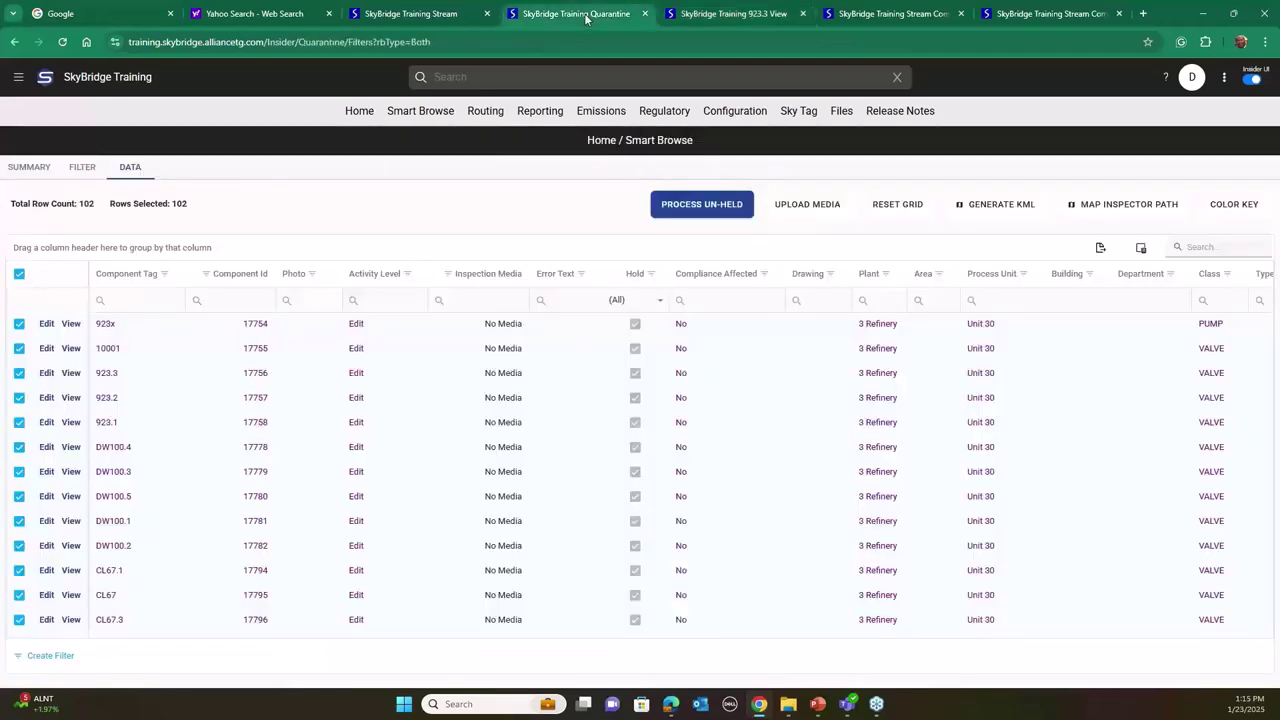
- Un-hold all the selected quarantine records and process the un-held records
right_click(333, 386)
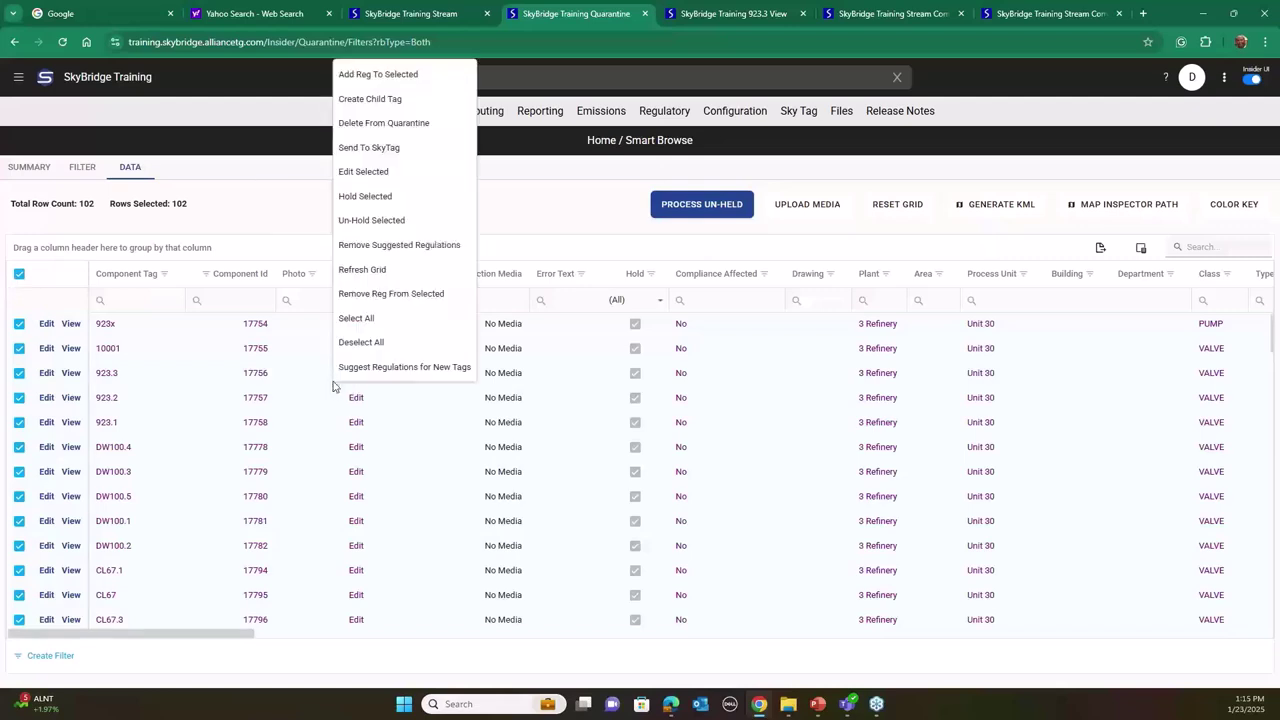
click(389, 221)
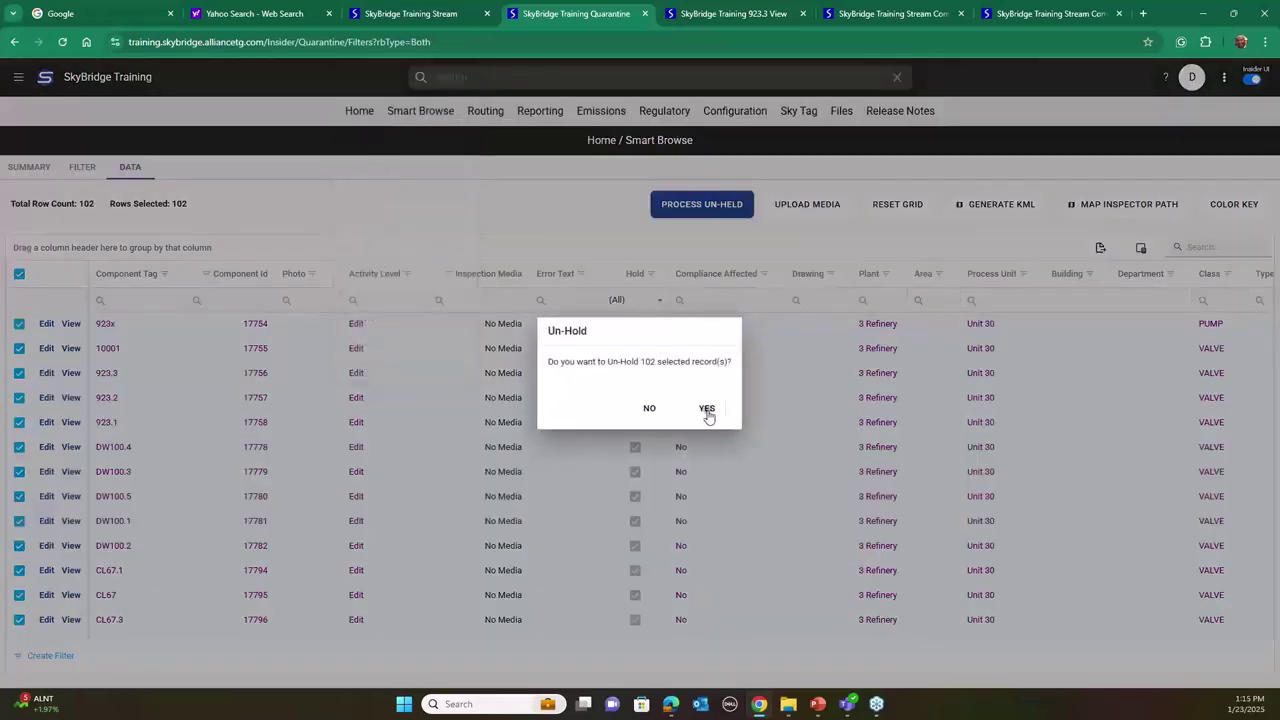
click(707, 410)
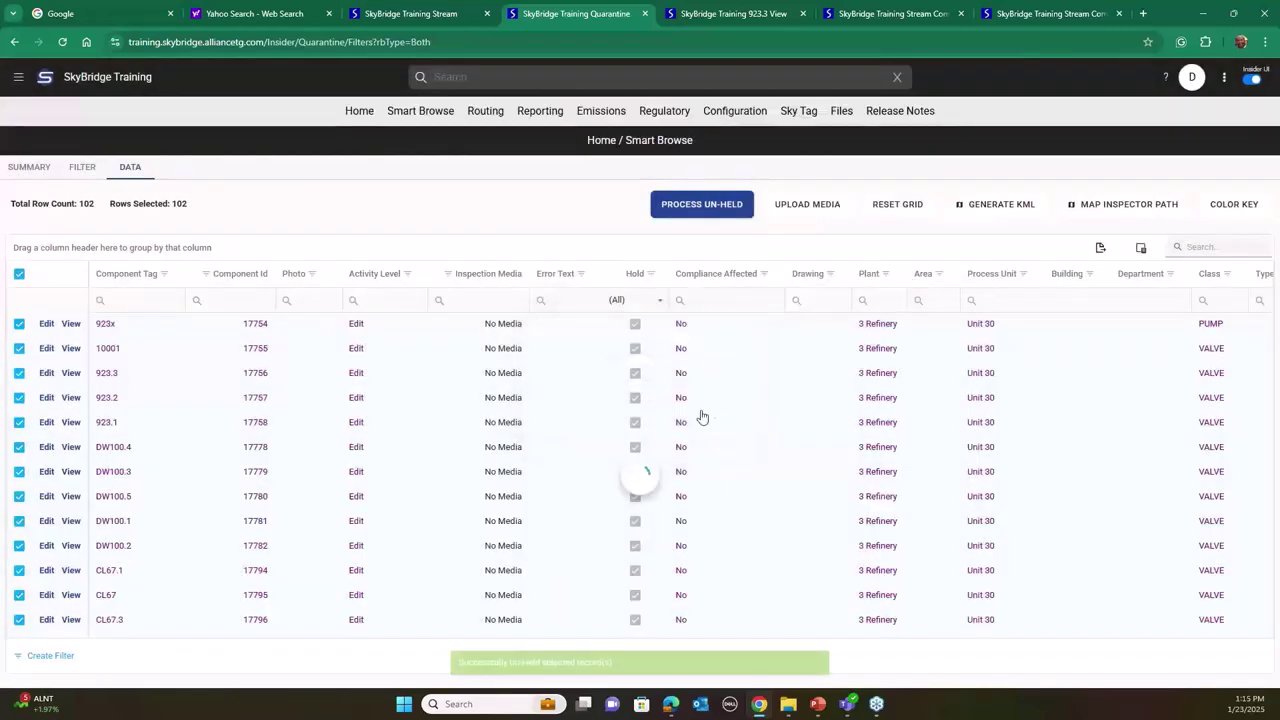
click(711, 206)
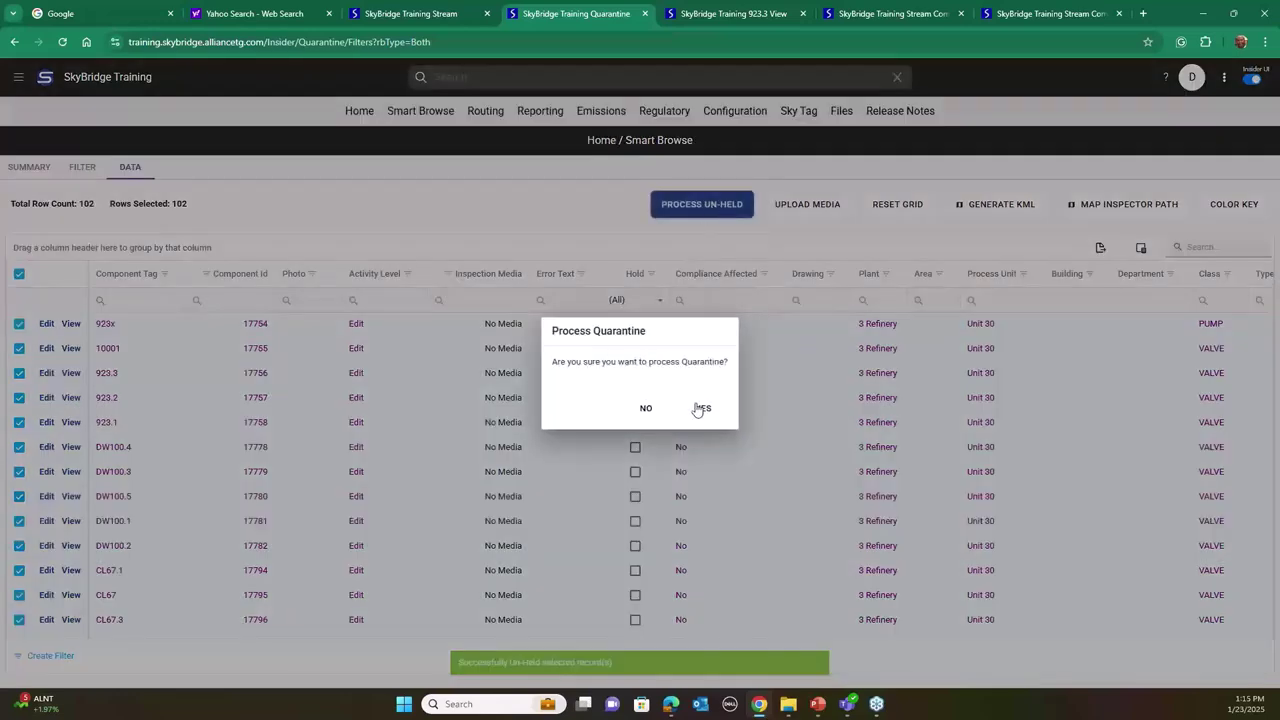
click(700, 408)
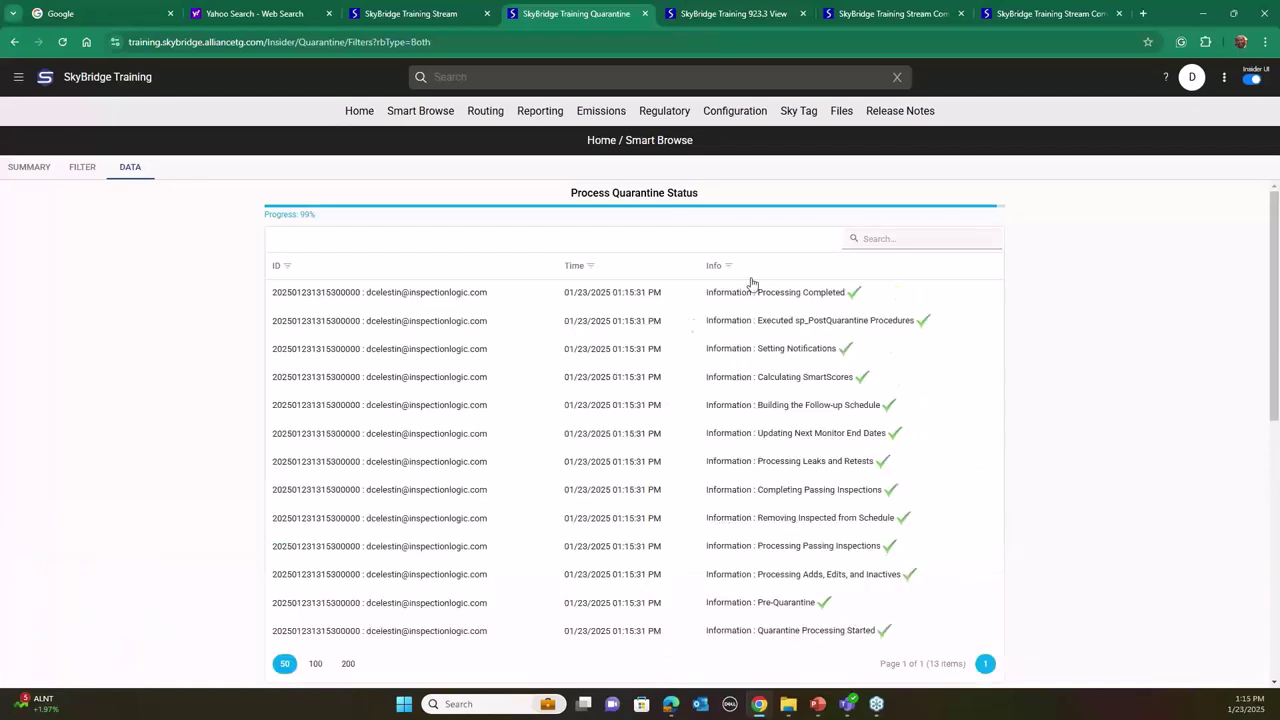
- Open the stream names configuration, browse the components of the BTX stream and retrieve them
click(734, 114)
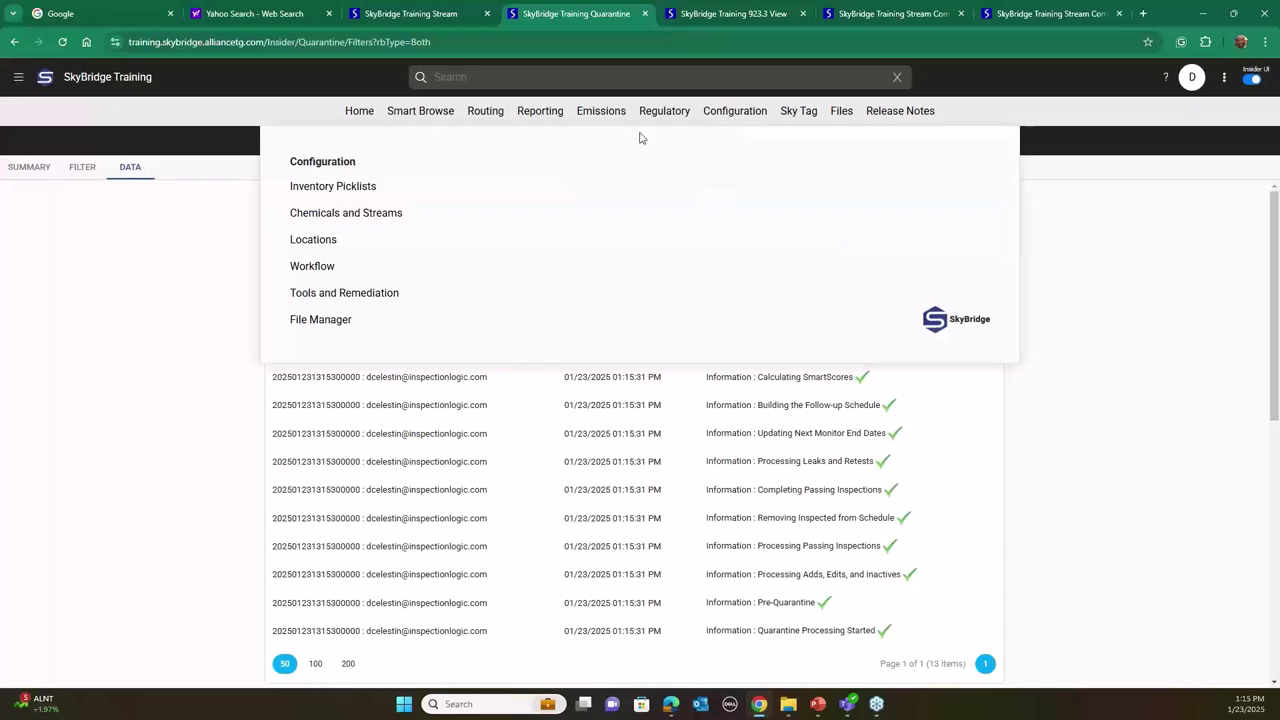
mouse_move(343, 212)
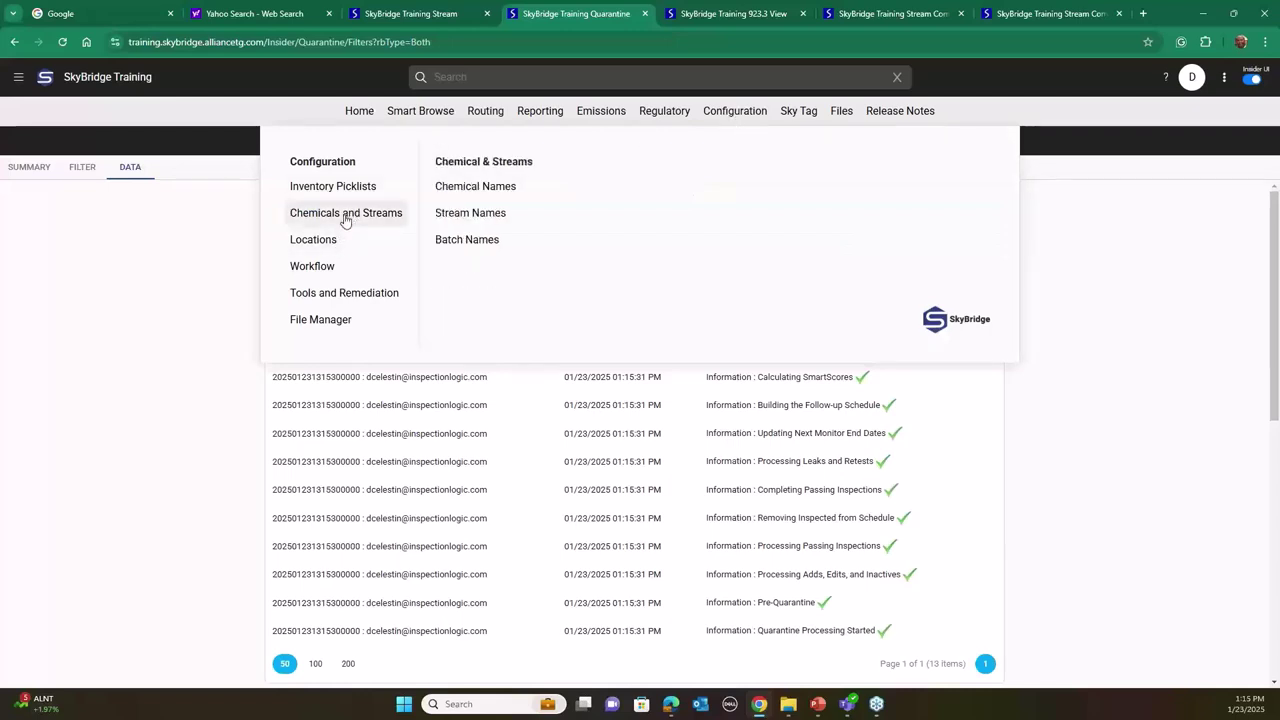
click(462, 213)
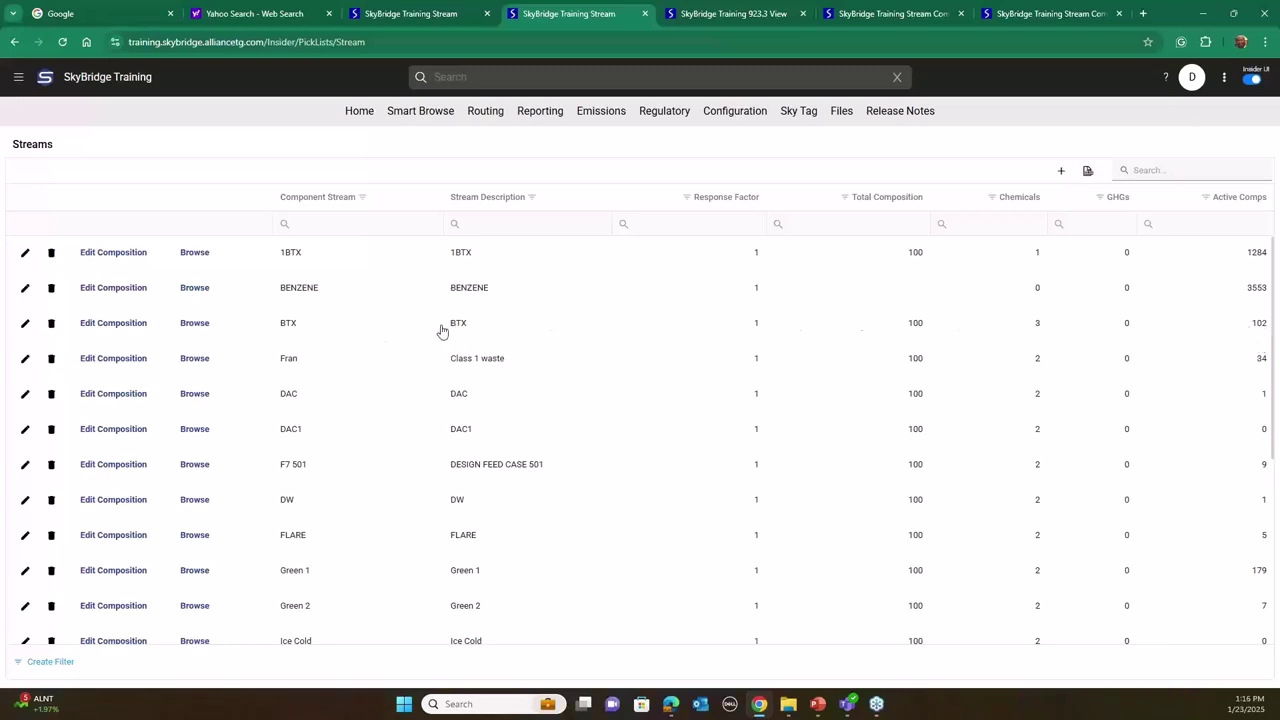
click(194, 323)
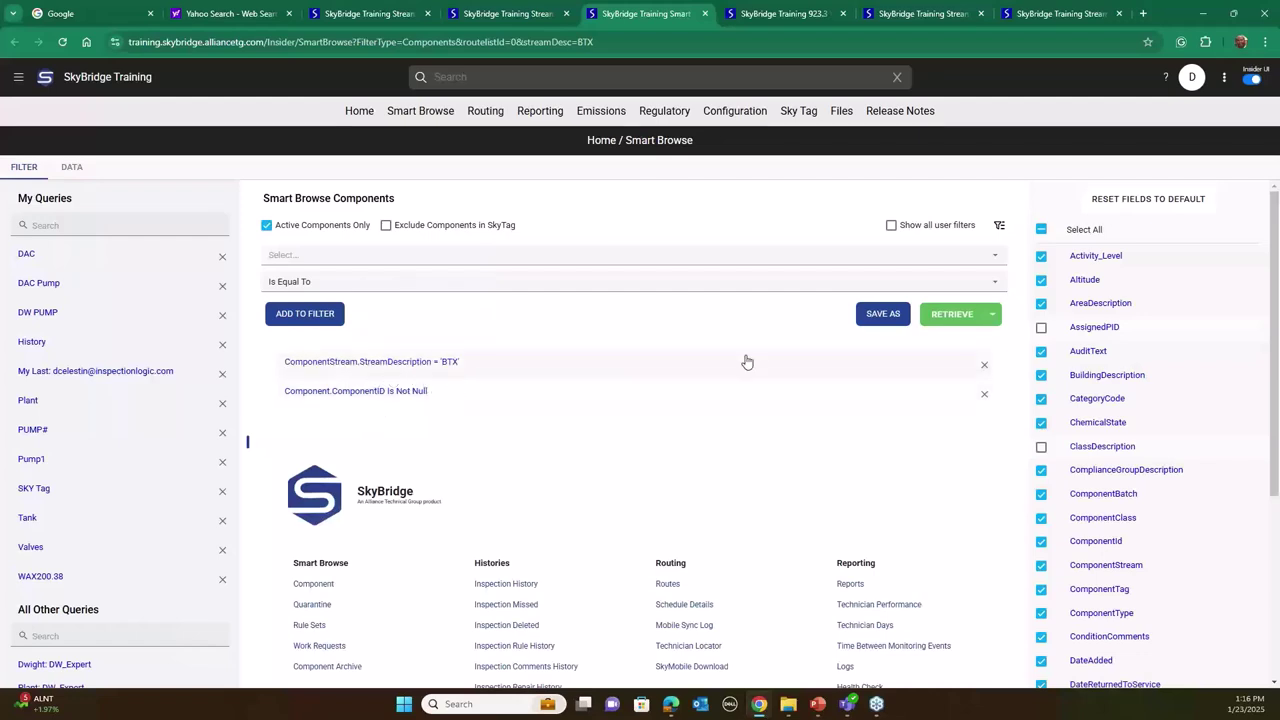
click(942, 320)
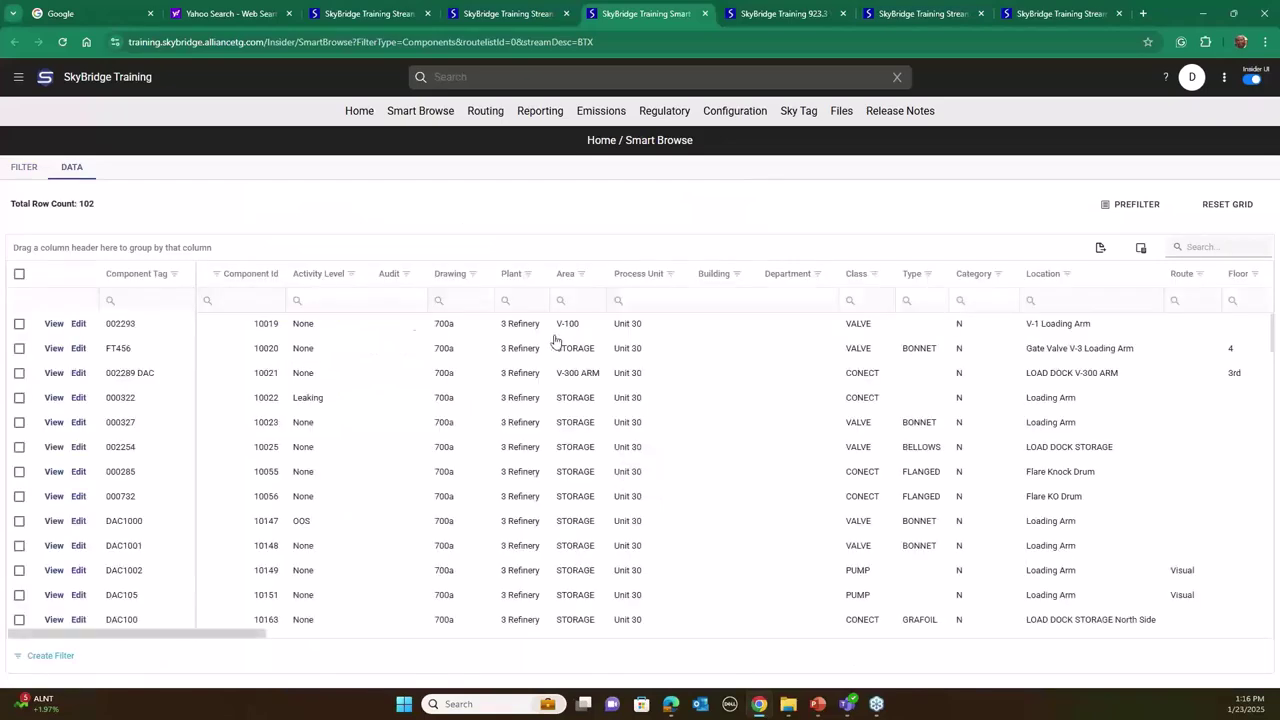
- Return to the BTX component filter and search the available filter fields for "stream"
click(26, 170)
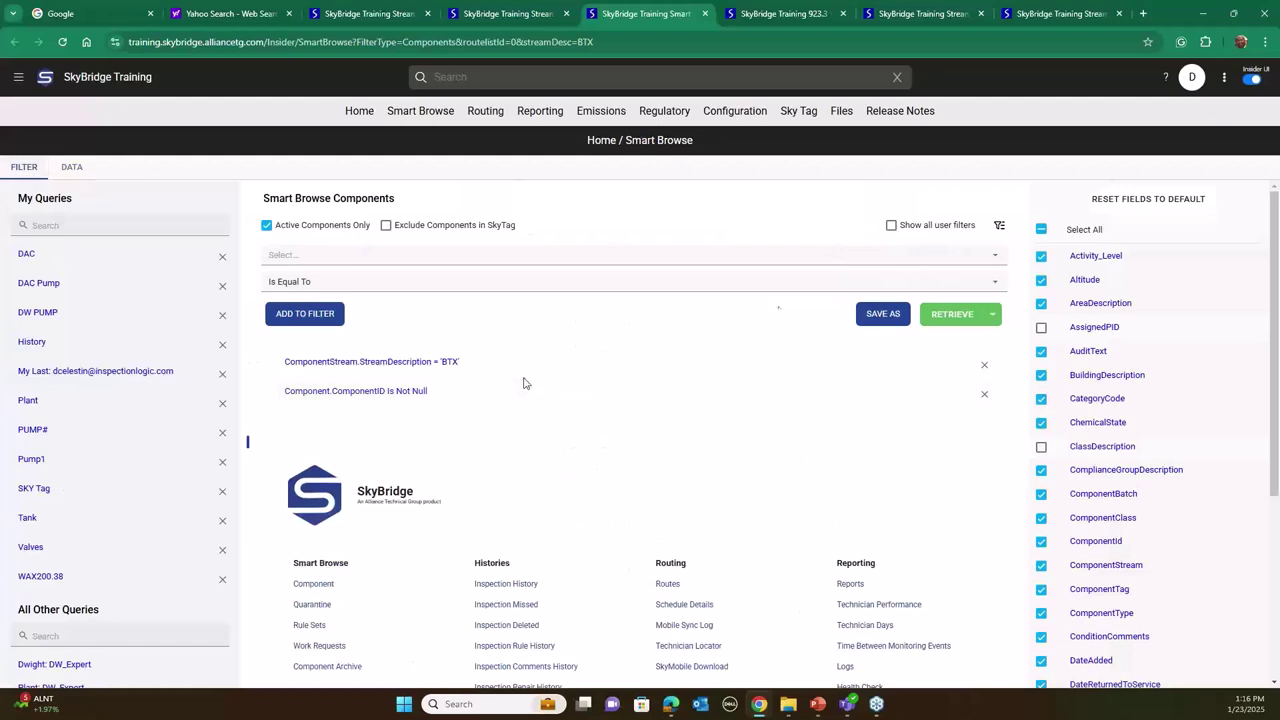
click(998, 263)
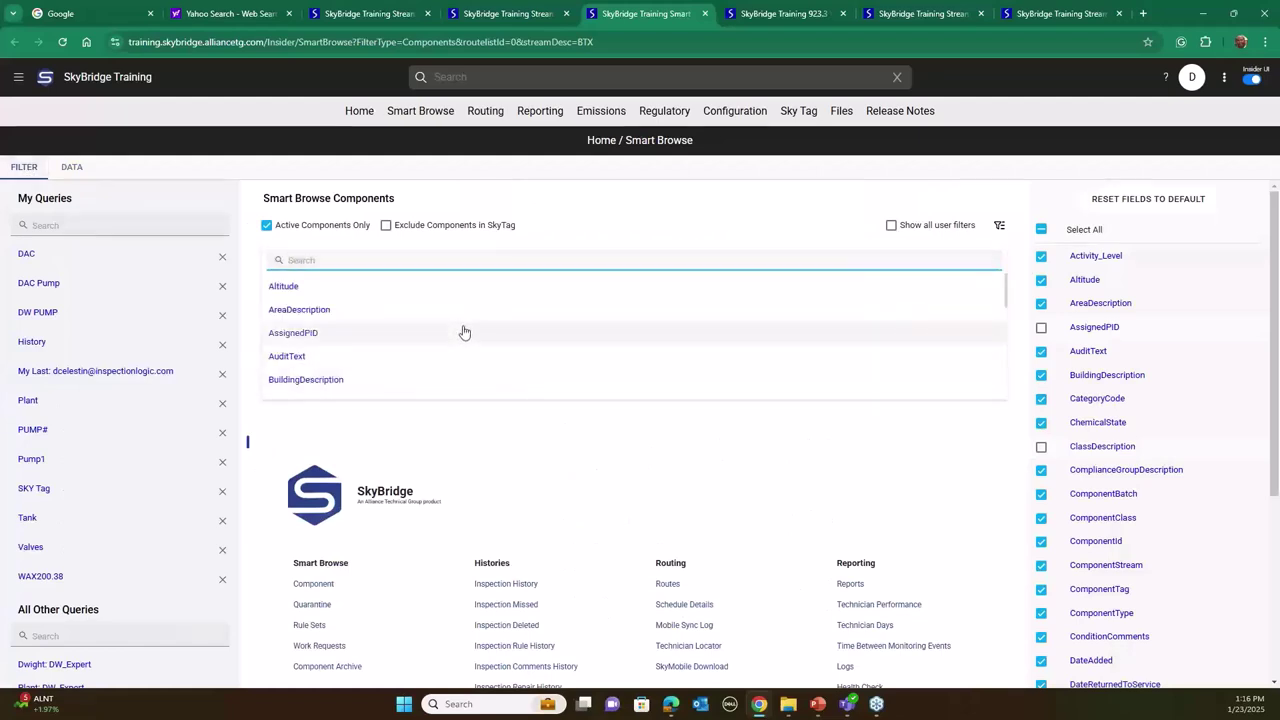
text(stream)
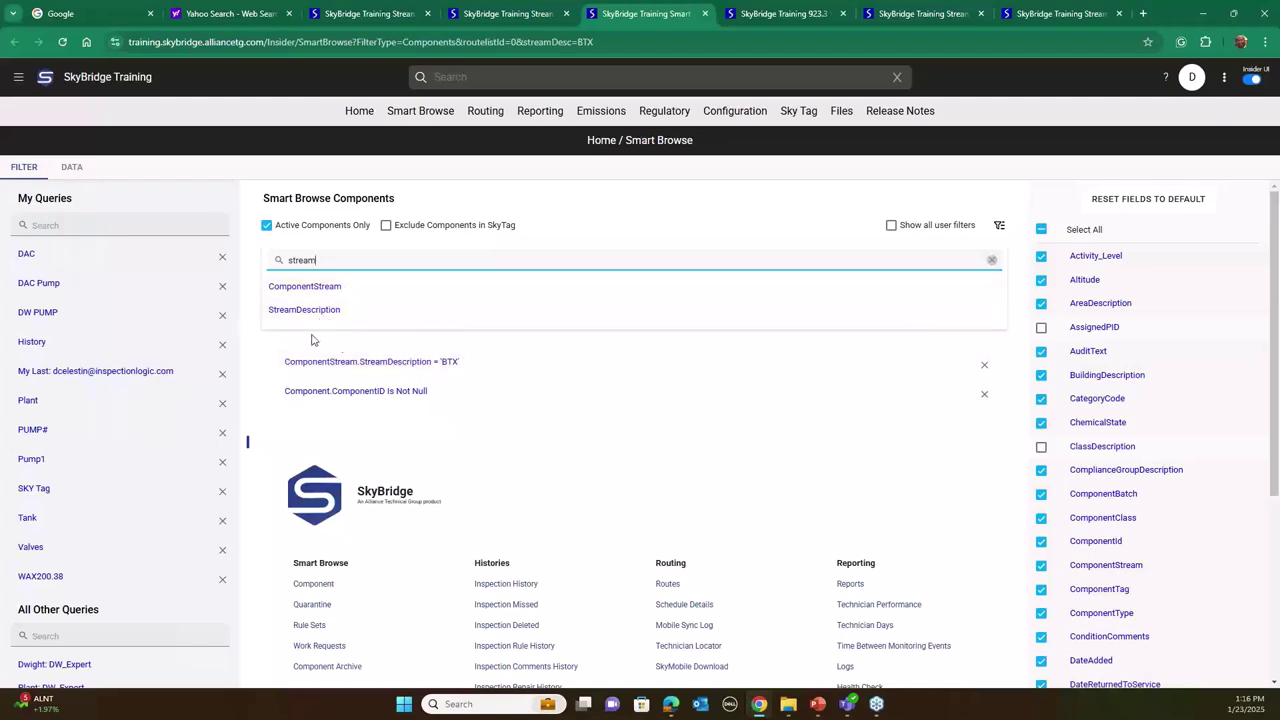
click(565, 416)
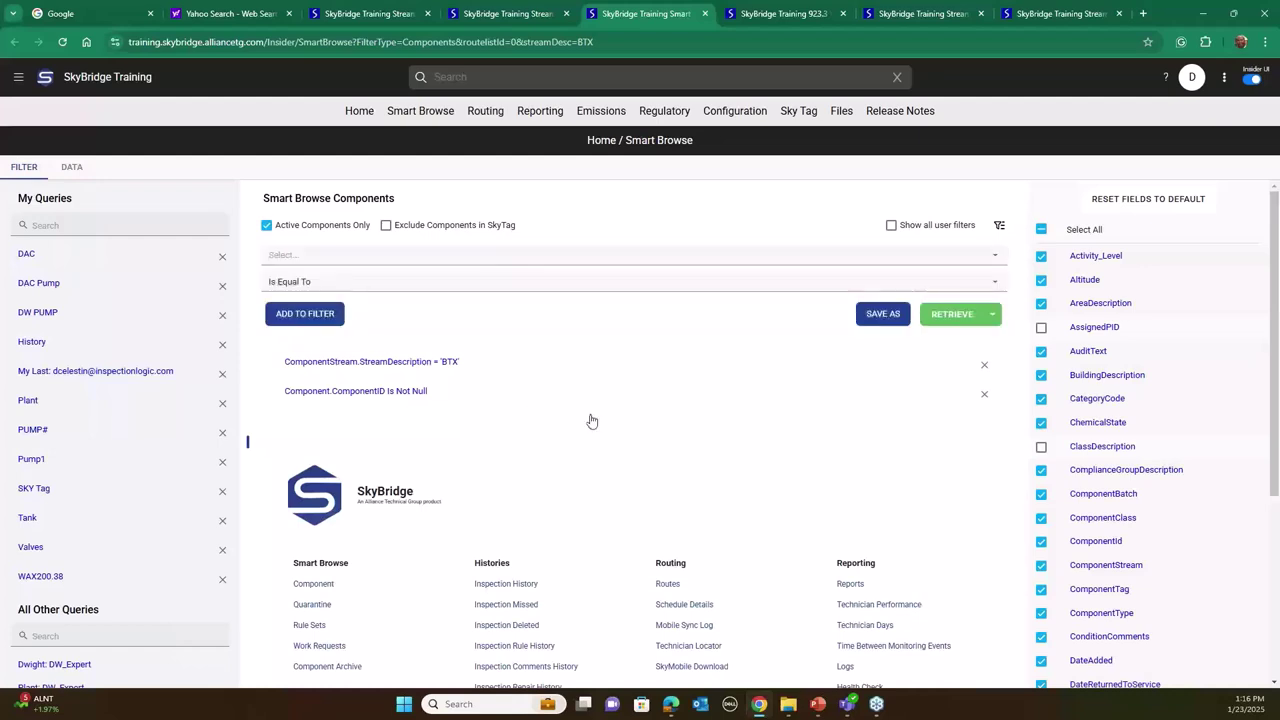
- Return to the streams list and try to export it as an Excel worksheet
click(560, 24)
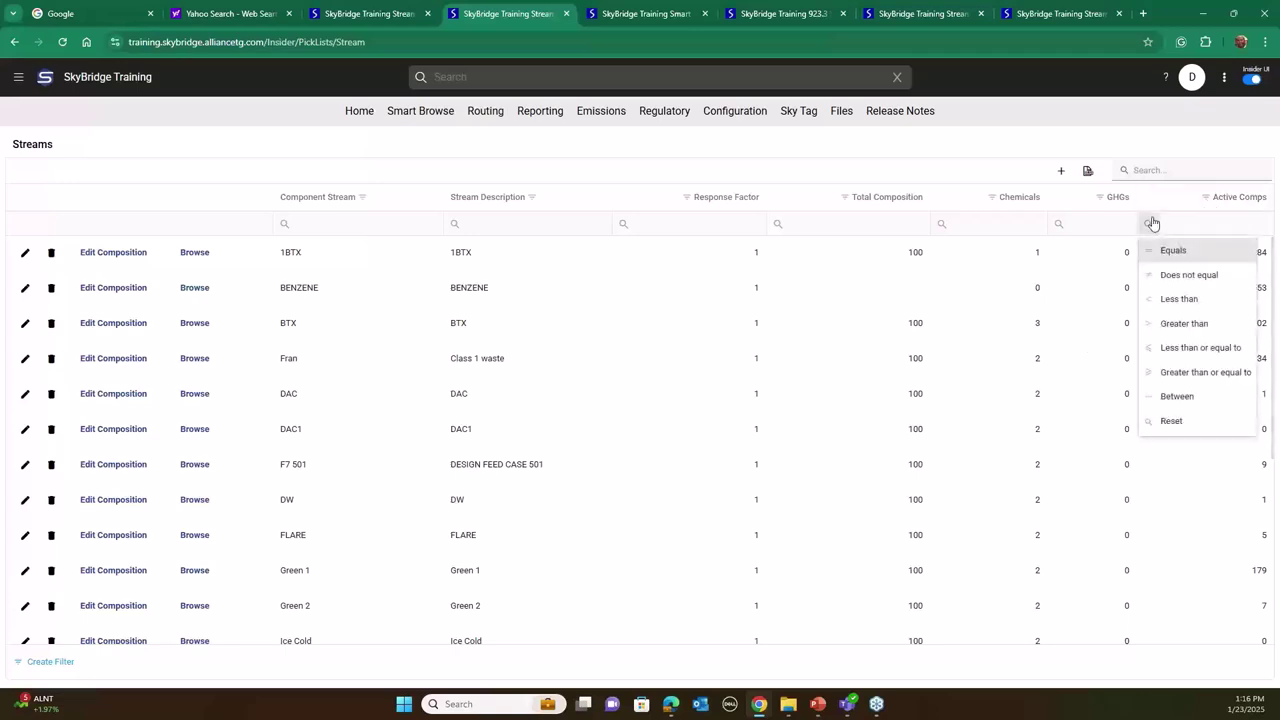
click(1087, 174)
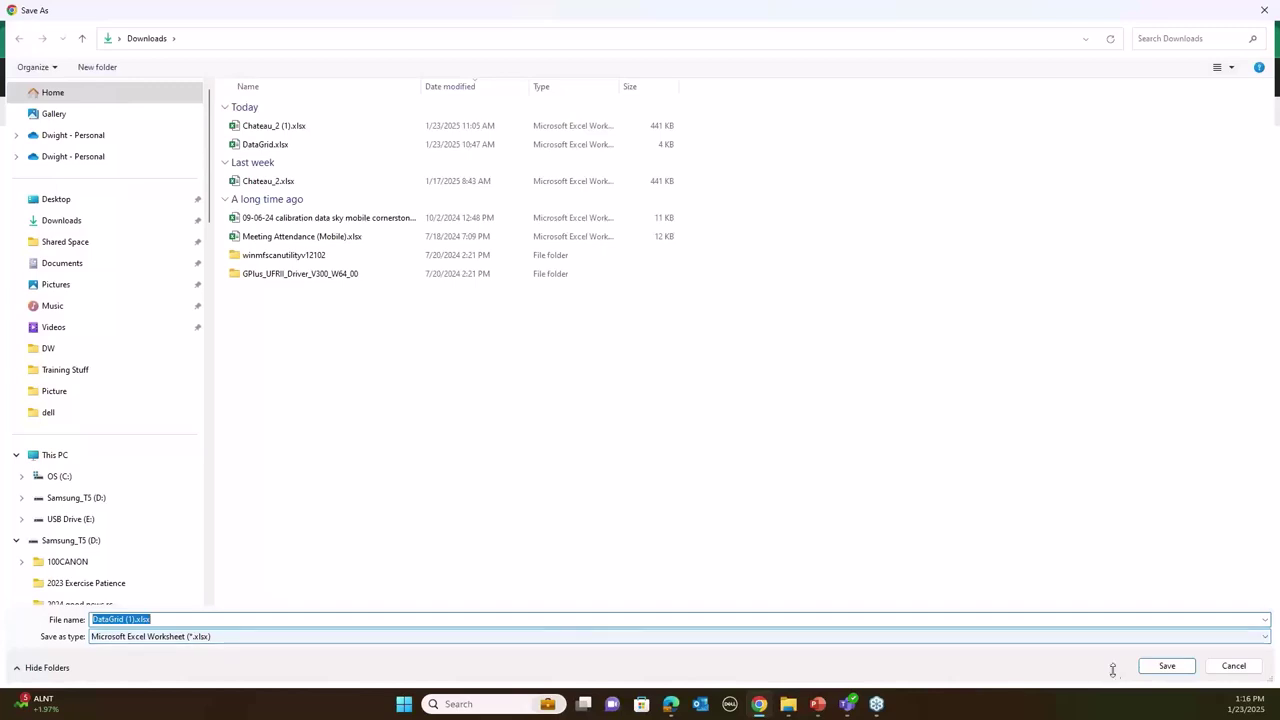
click(1233, 666)
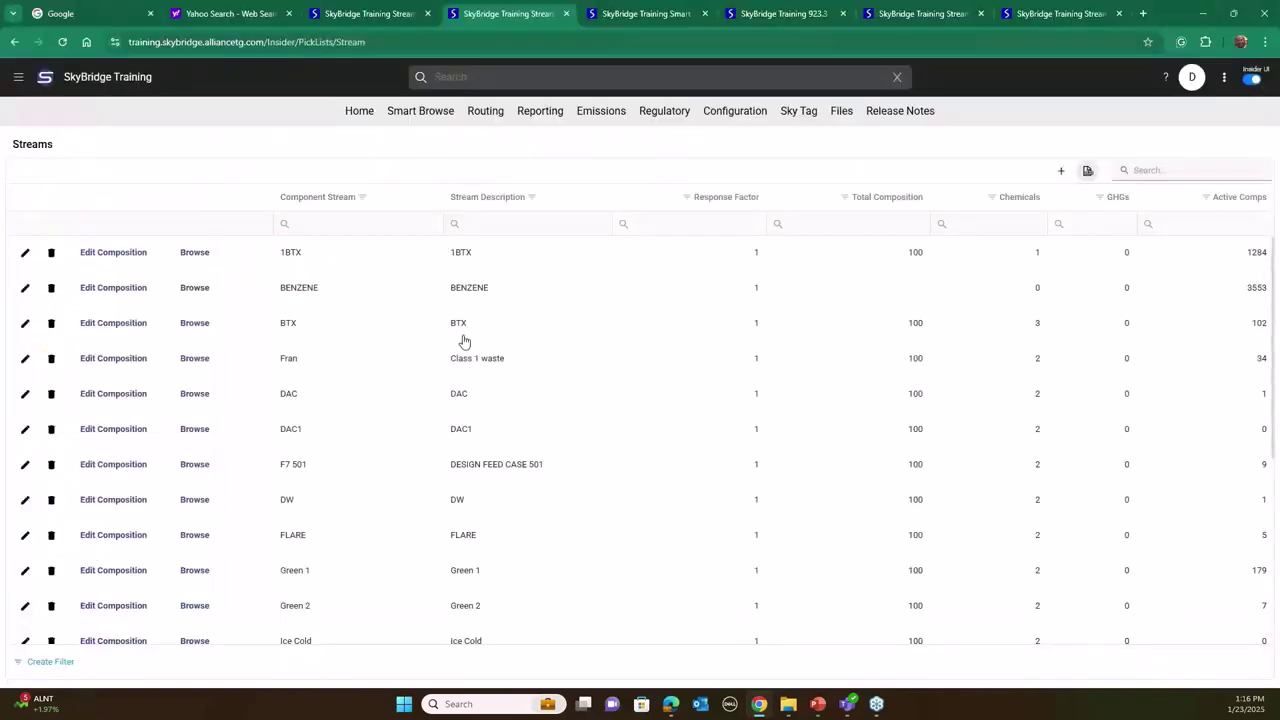
- Open the compositions of the BENZENE and BTX streams from the streams list for review
click(116, 290)
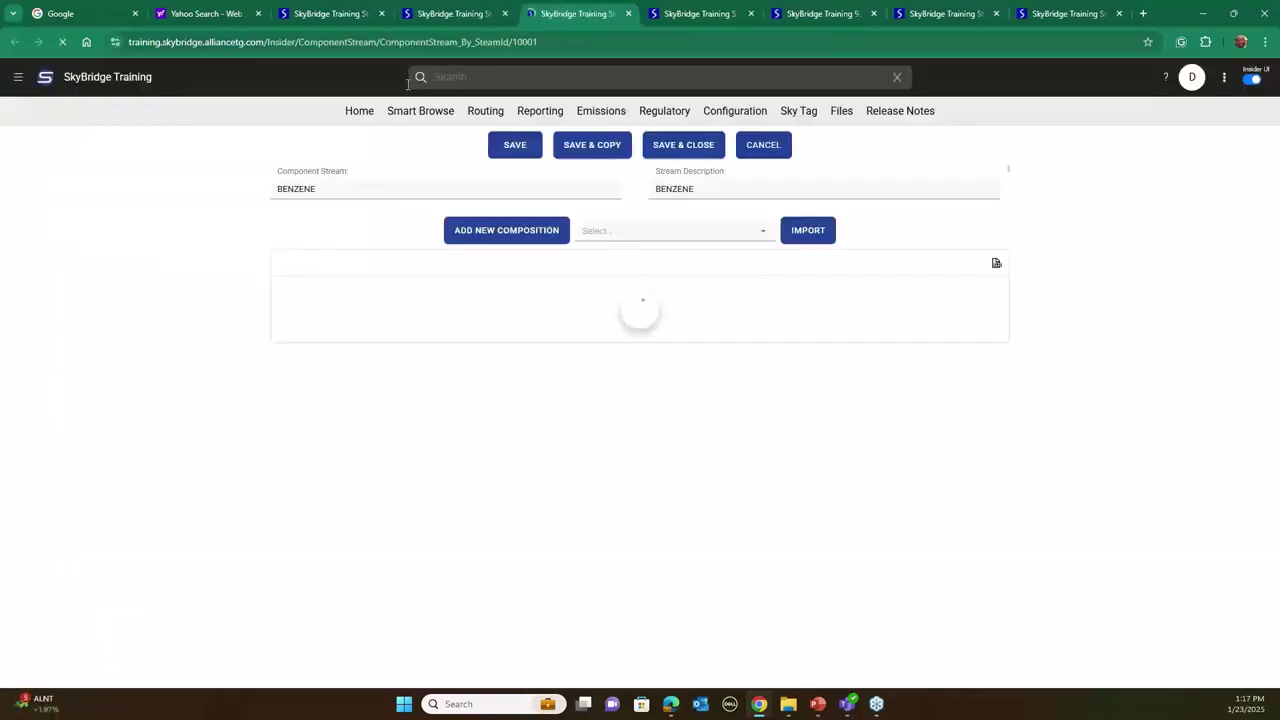
click(472, 15)
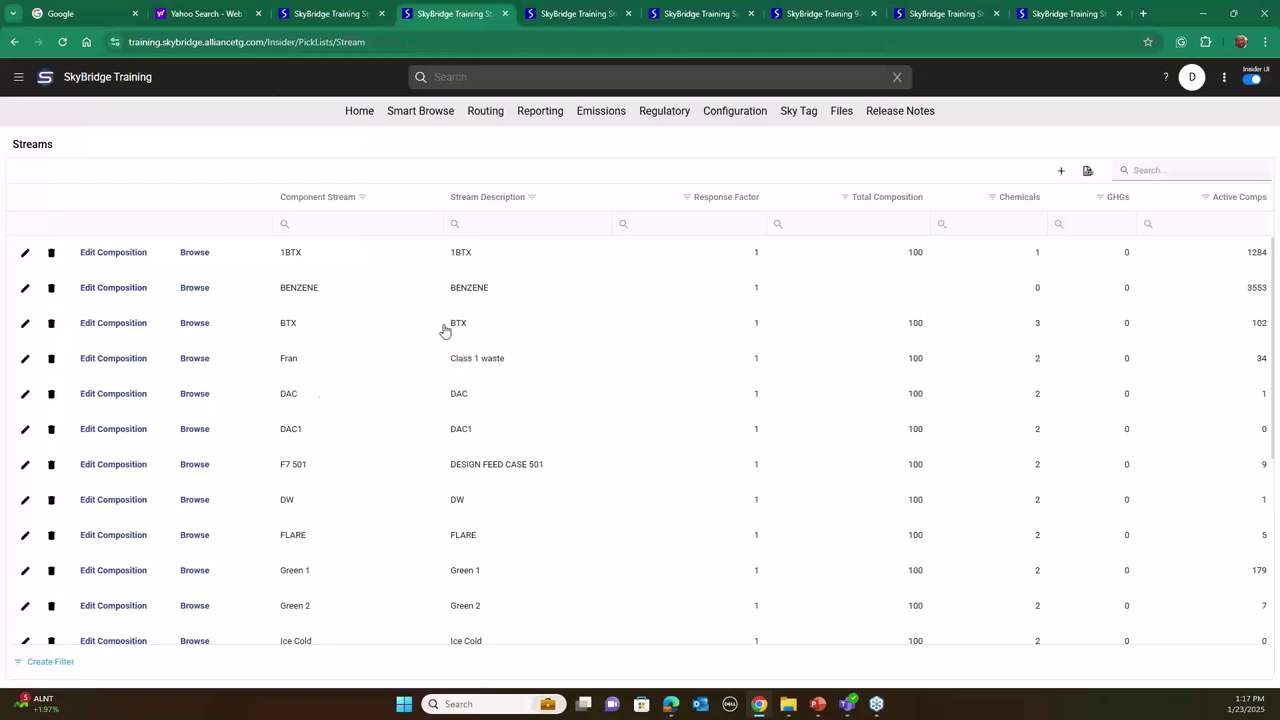
click(110, 326)
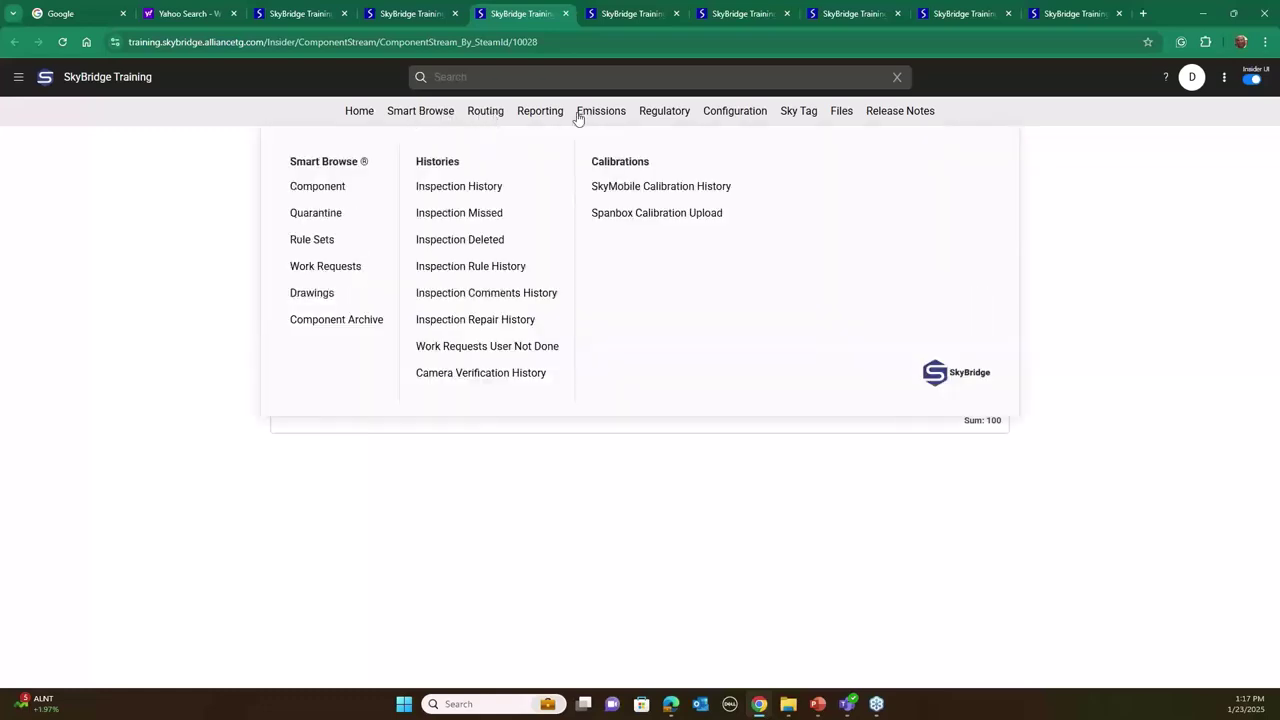
- Reopen the stream names configuration and sort the streams by active components in ascending order
mouse_move(553, 118)
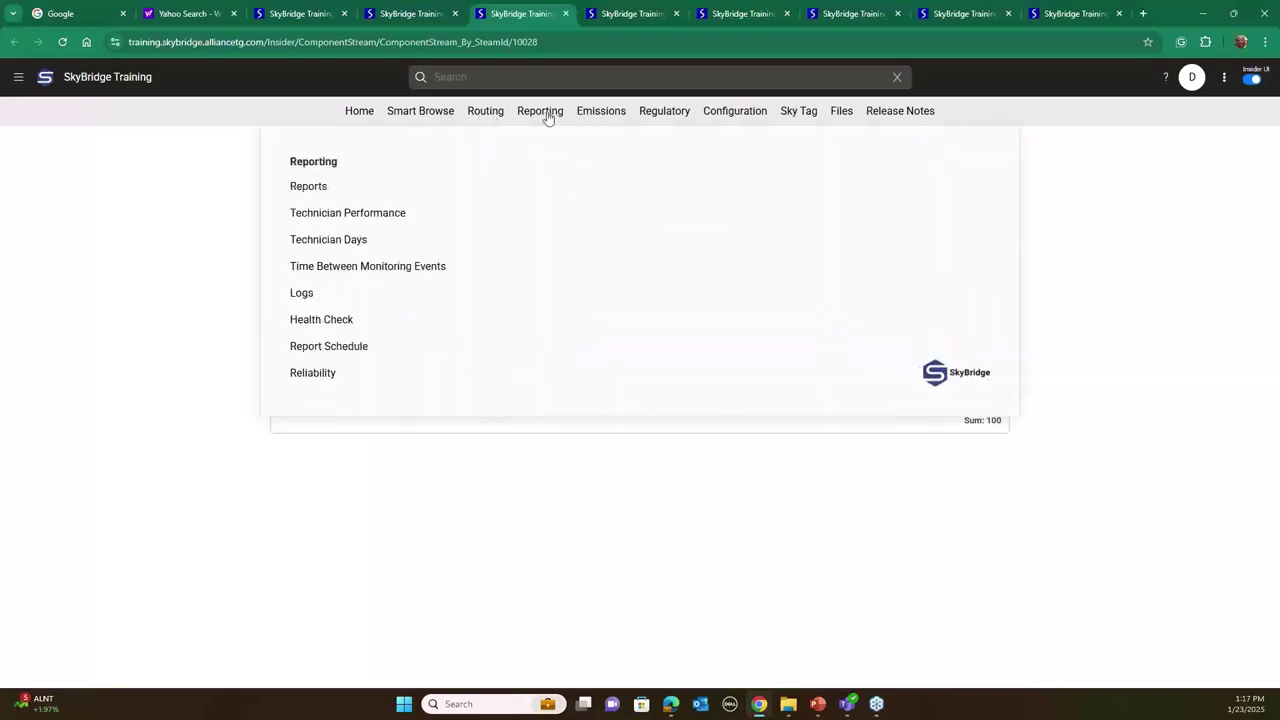
mouse_move(706, 117)
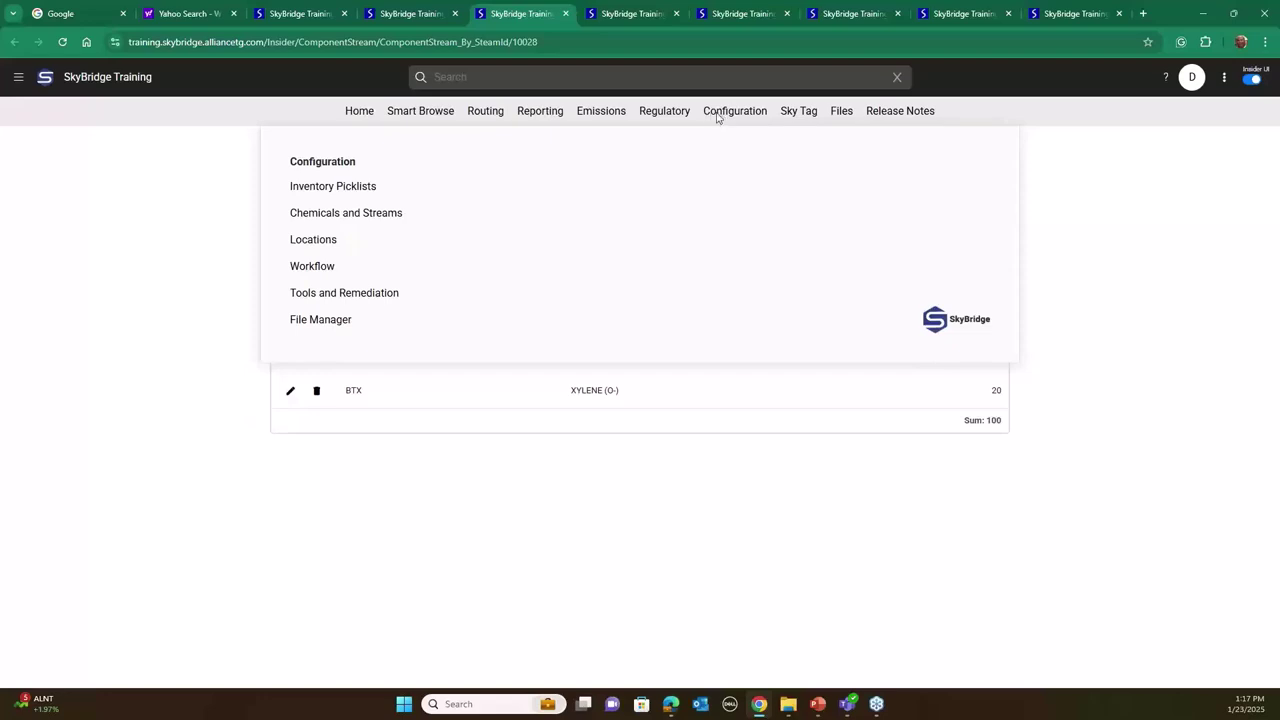
mouse_move(359, 227)
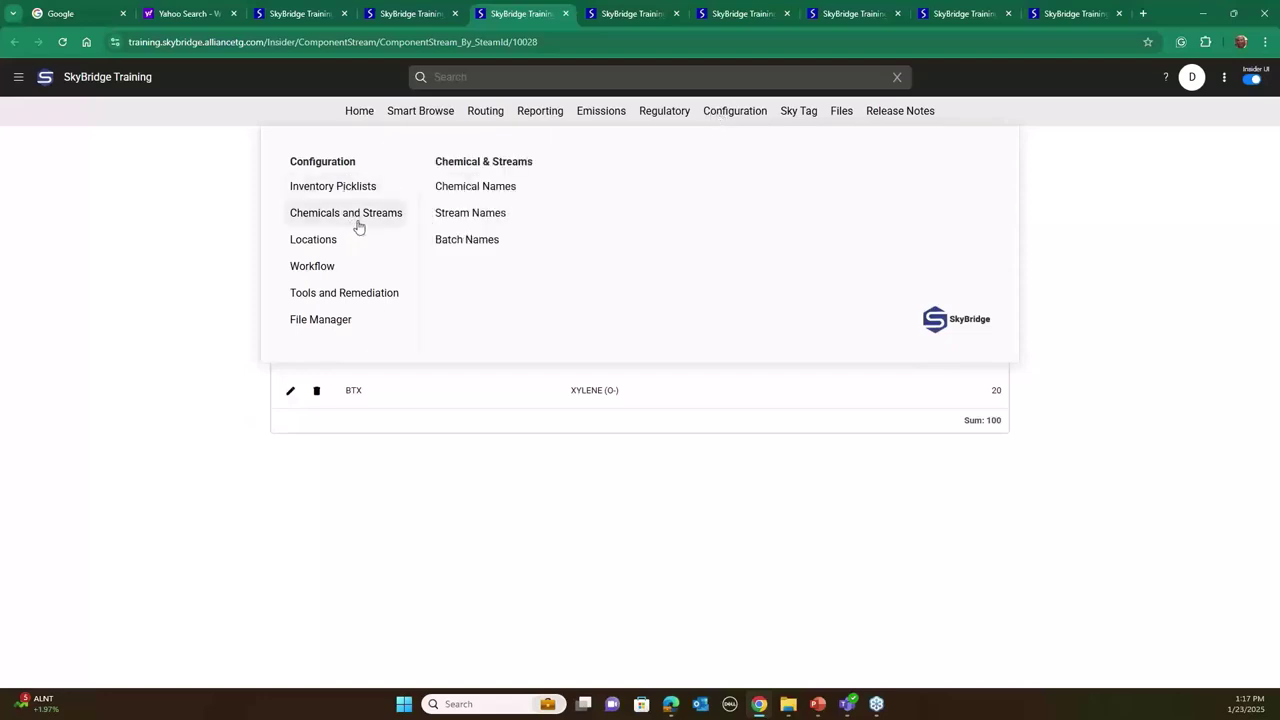
click(474, 212)
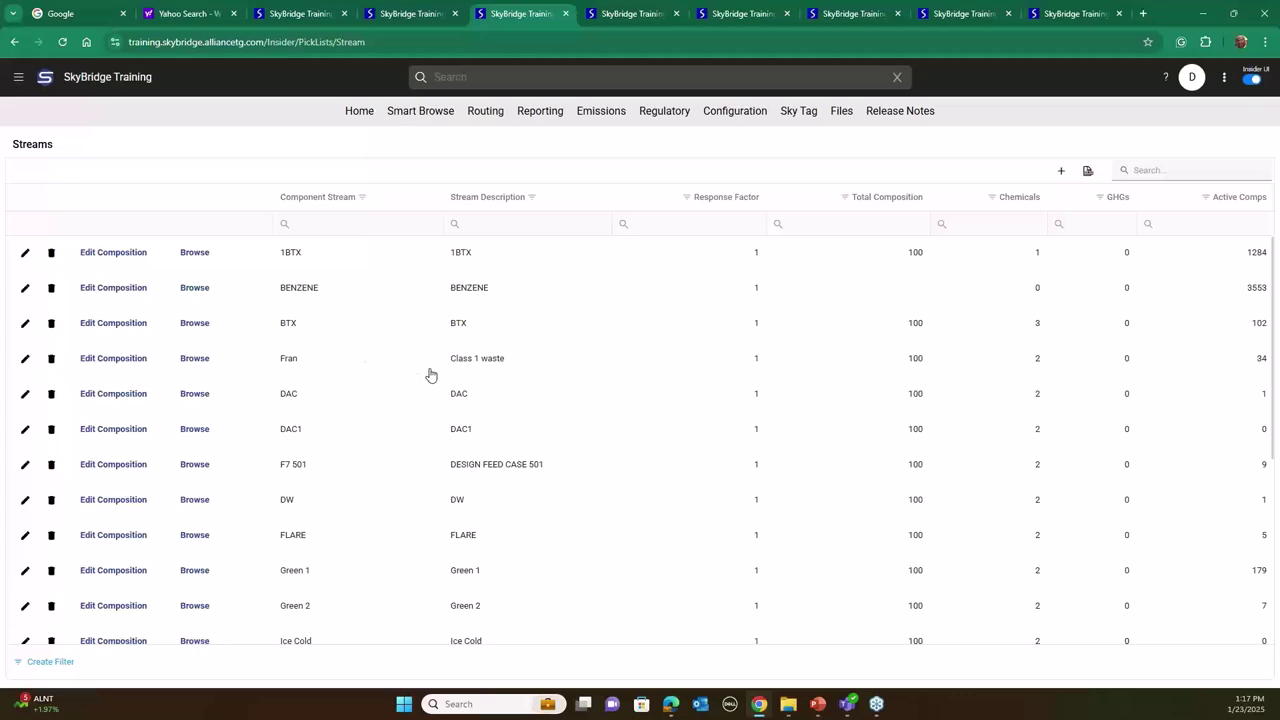
click(1222, 200)
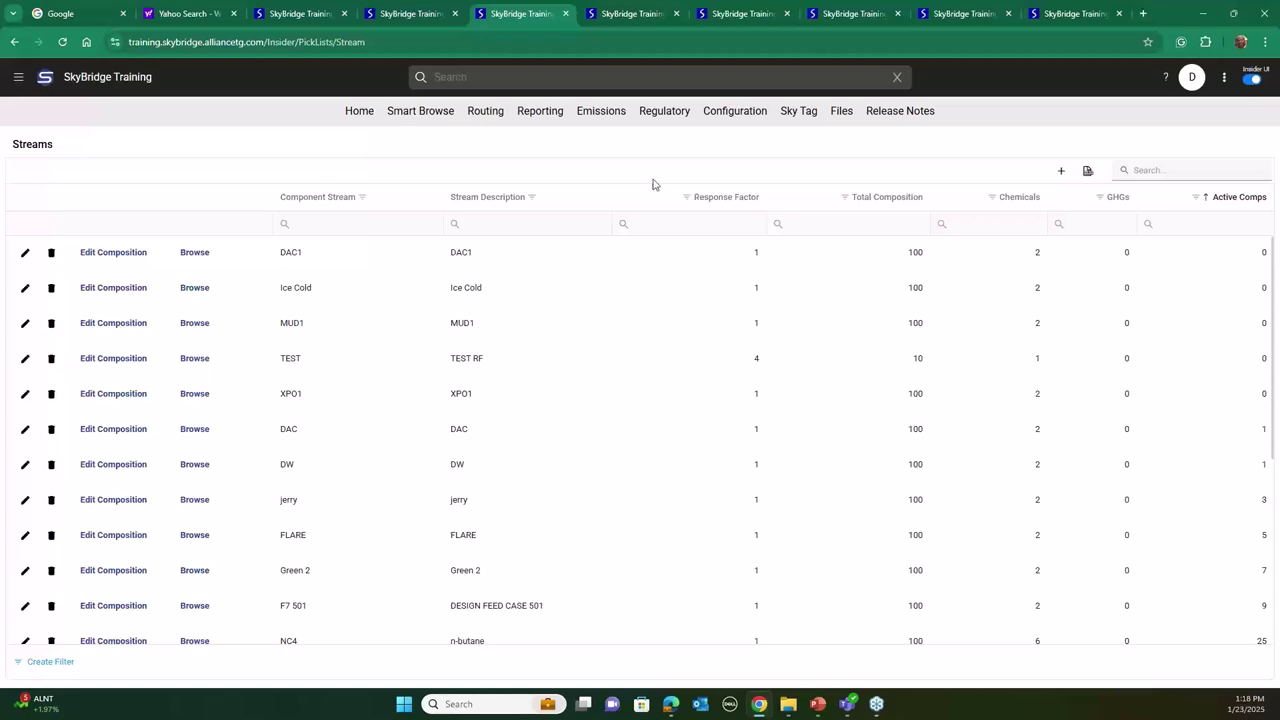
- Run the R801_8 Component Streams with Incomplete Compositions report from the emission calculation reports
click(549, 118)
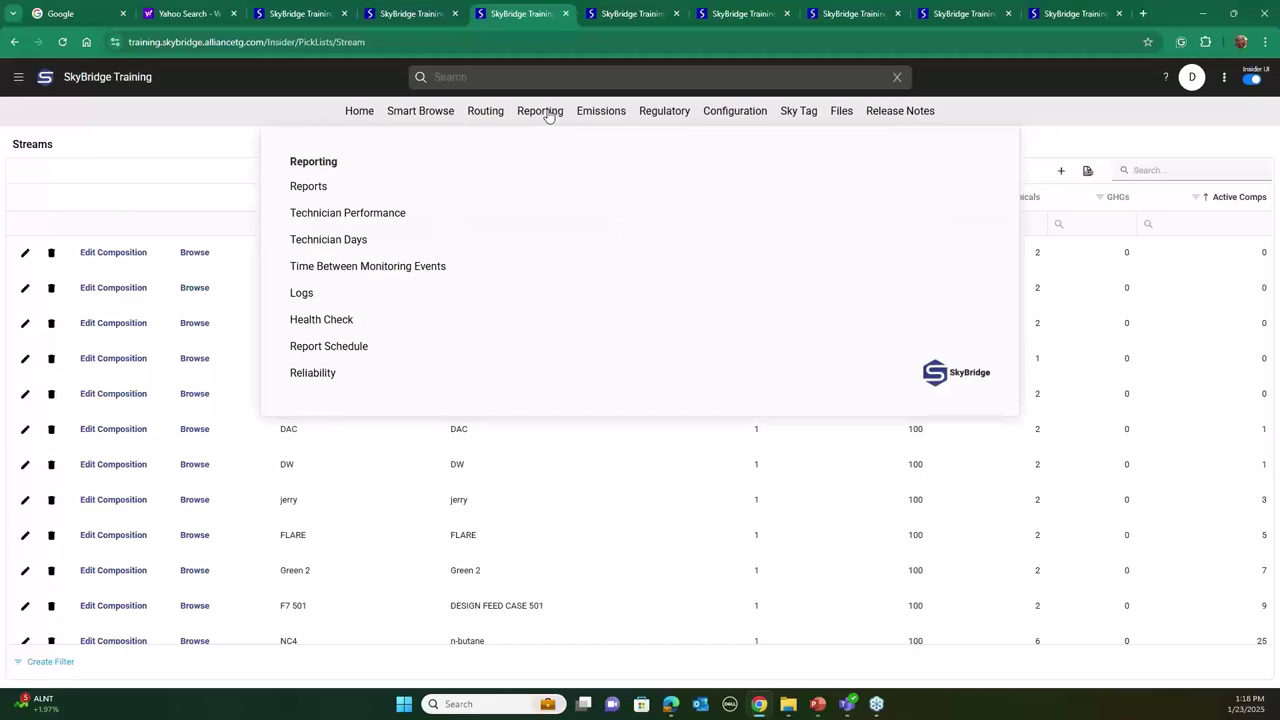
click(318, 189)
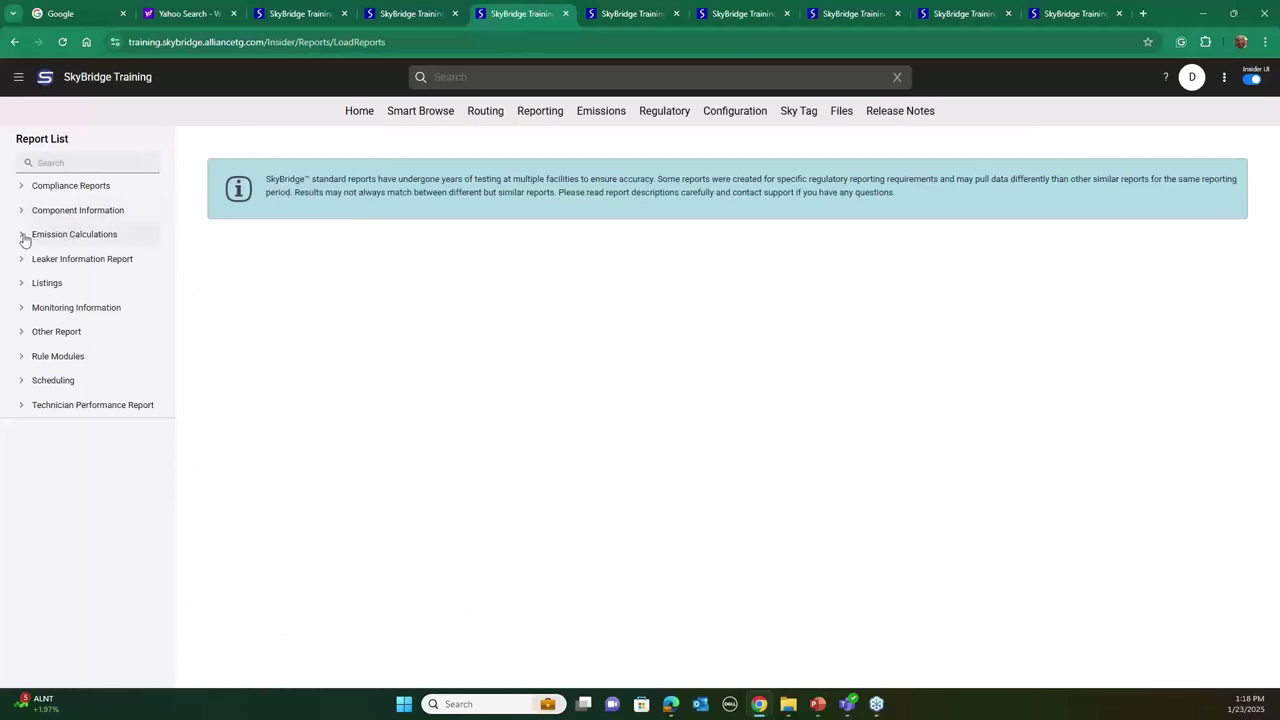
click(22, 236)
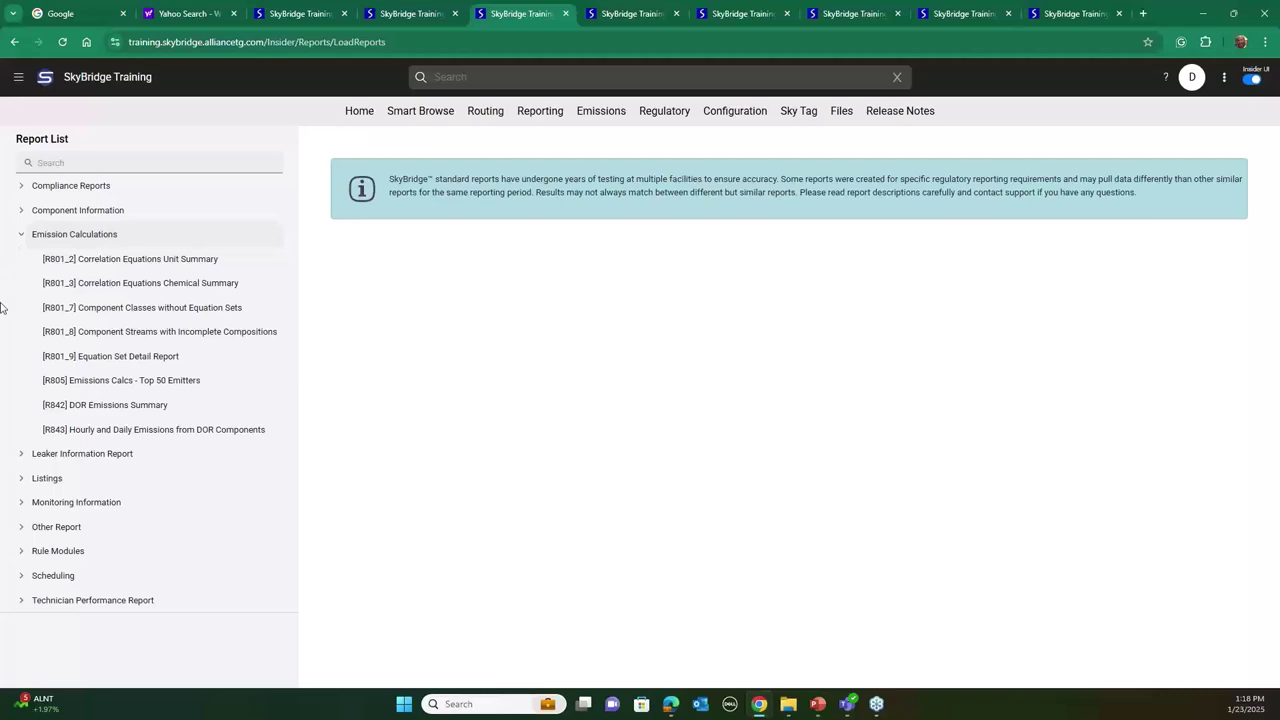
click(154, 338)
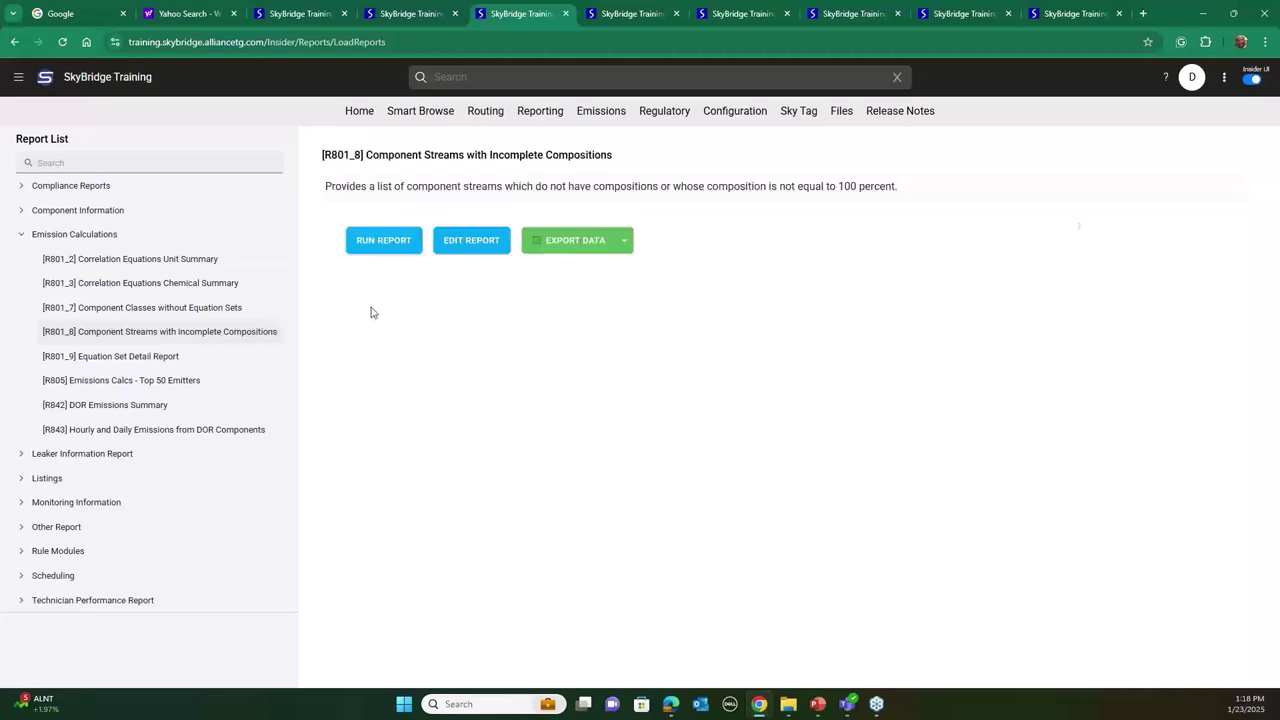
click(405, 243)
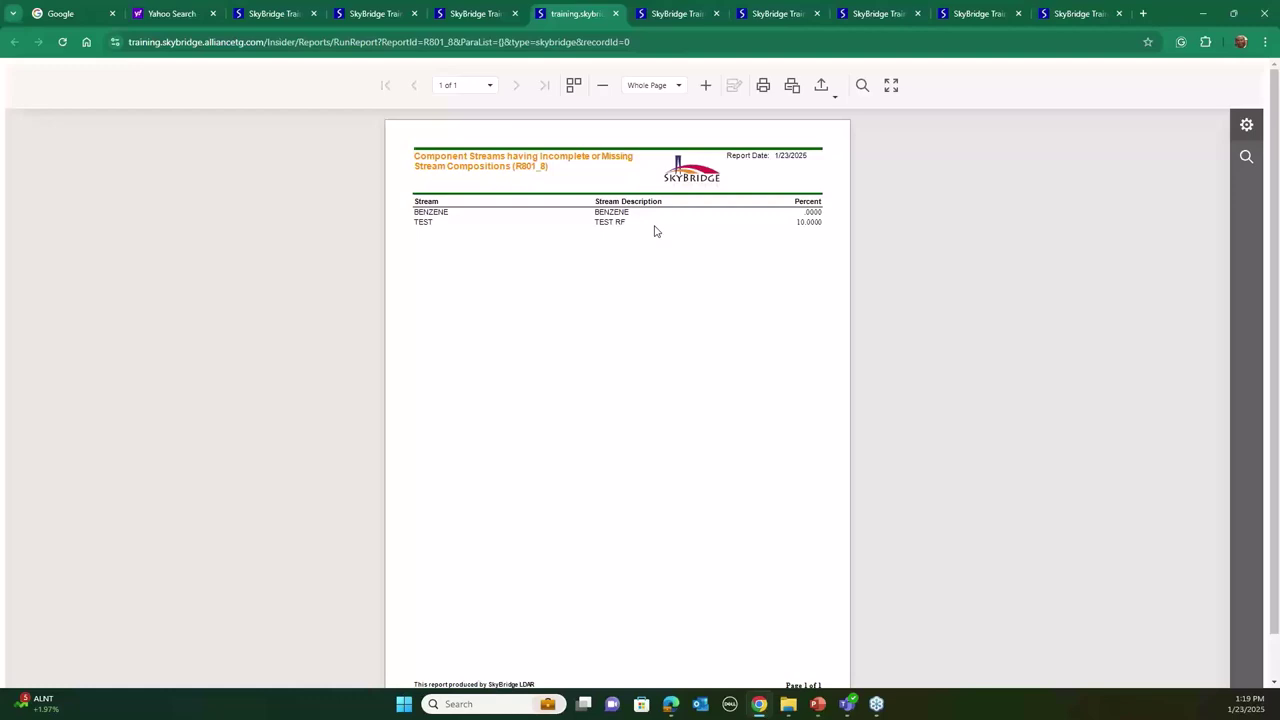
- Reopen the stream names configuration from the report page and sort the streams by total composition in ascending order
click(485, 14)
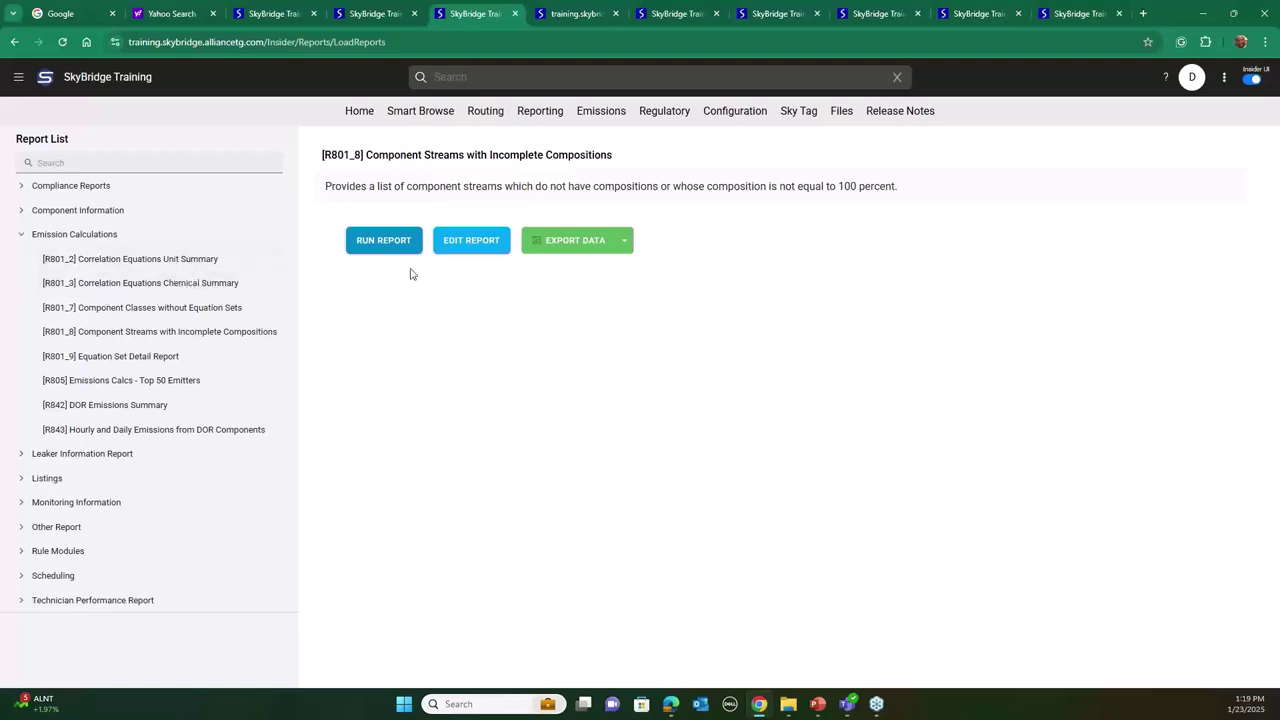
mouse_move(725, 121)
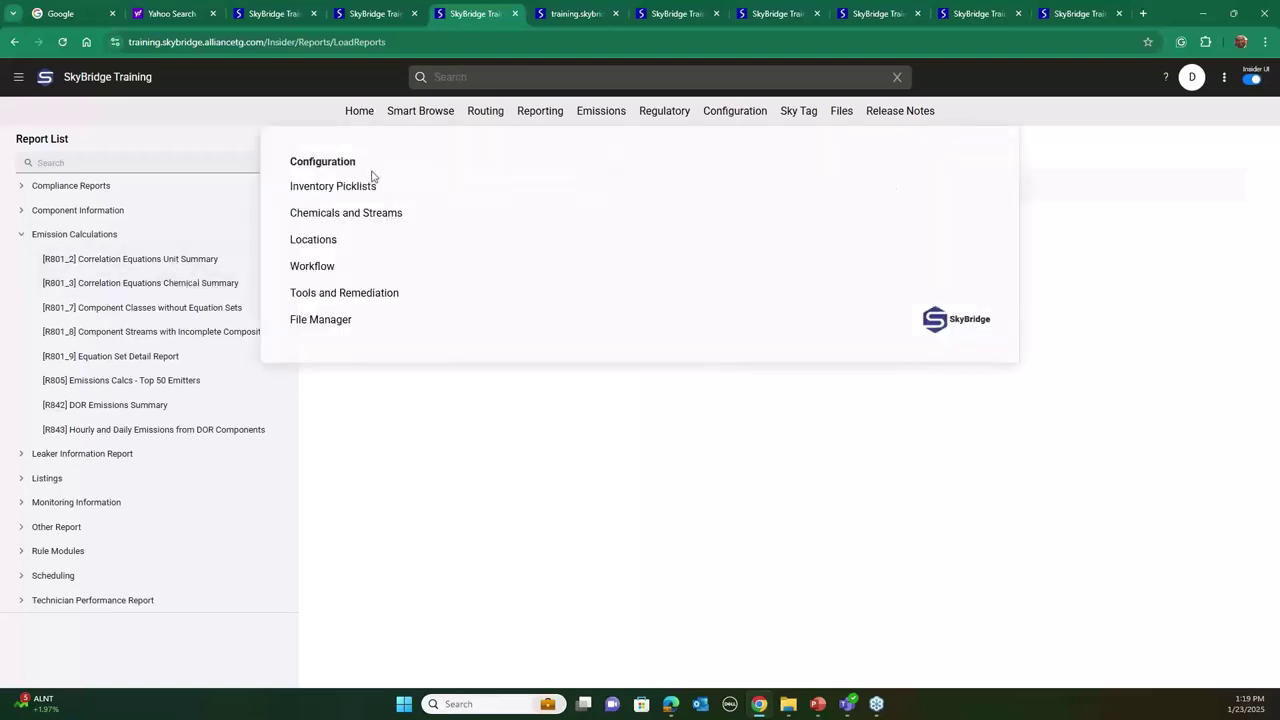
mouse_move(372, 186)
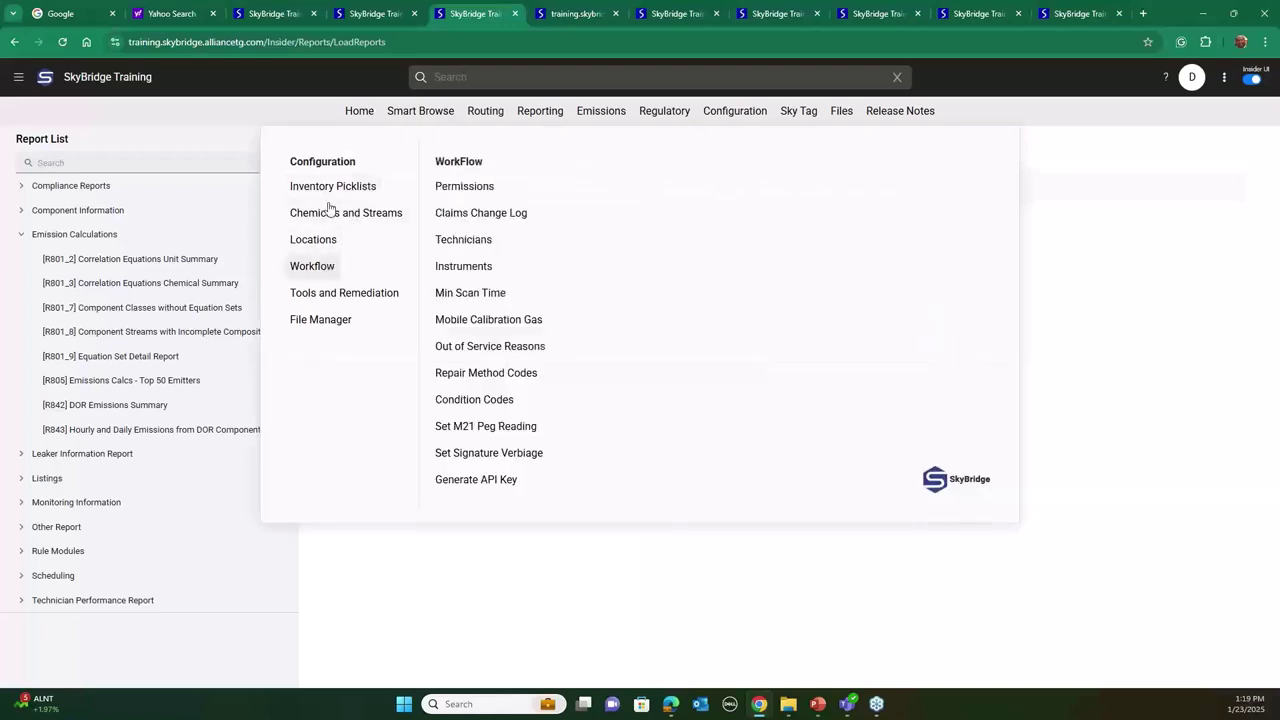
mouse_move(336, 213)
click(462, 215)
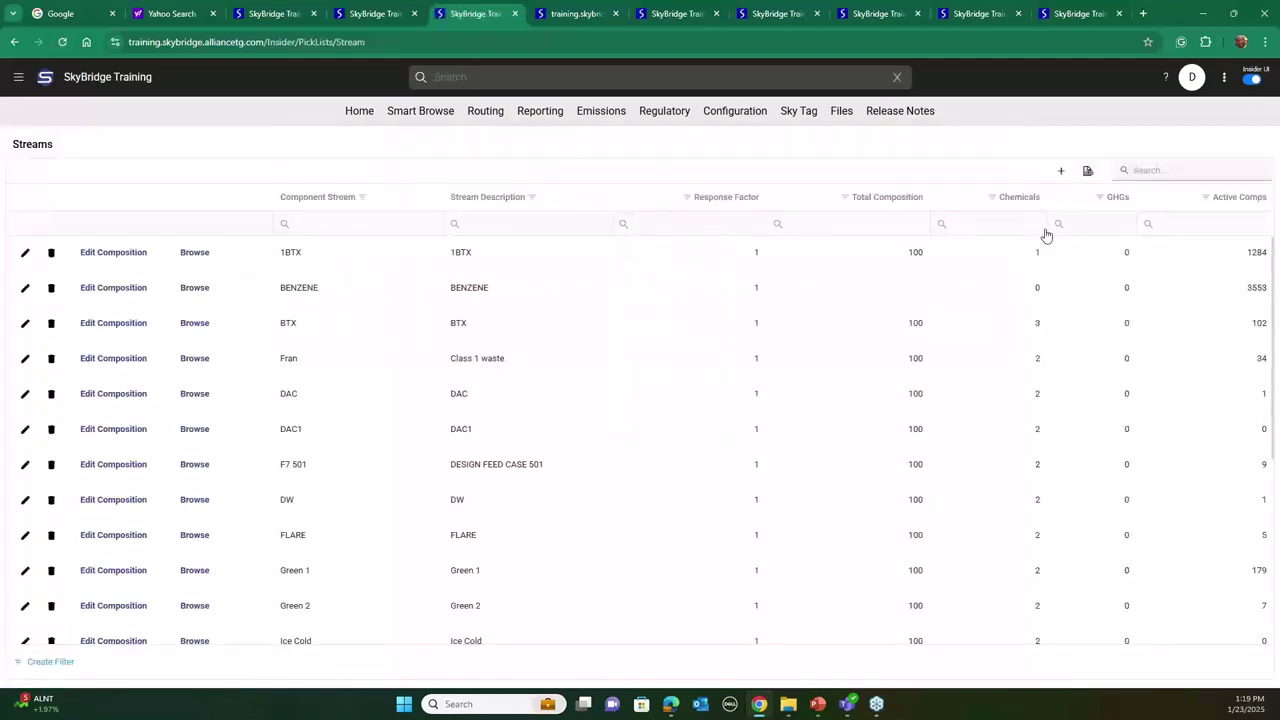
click(880, 206)
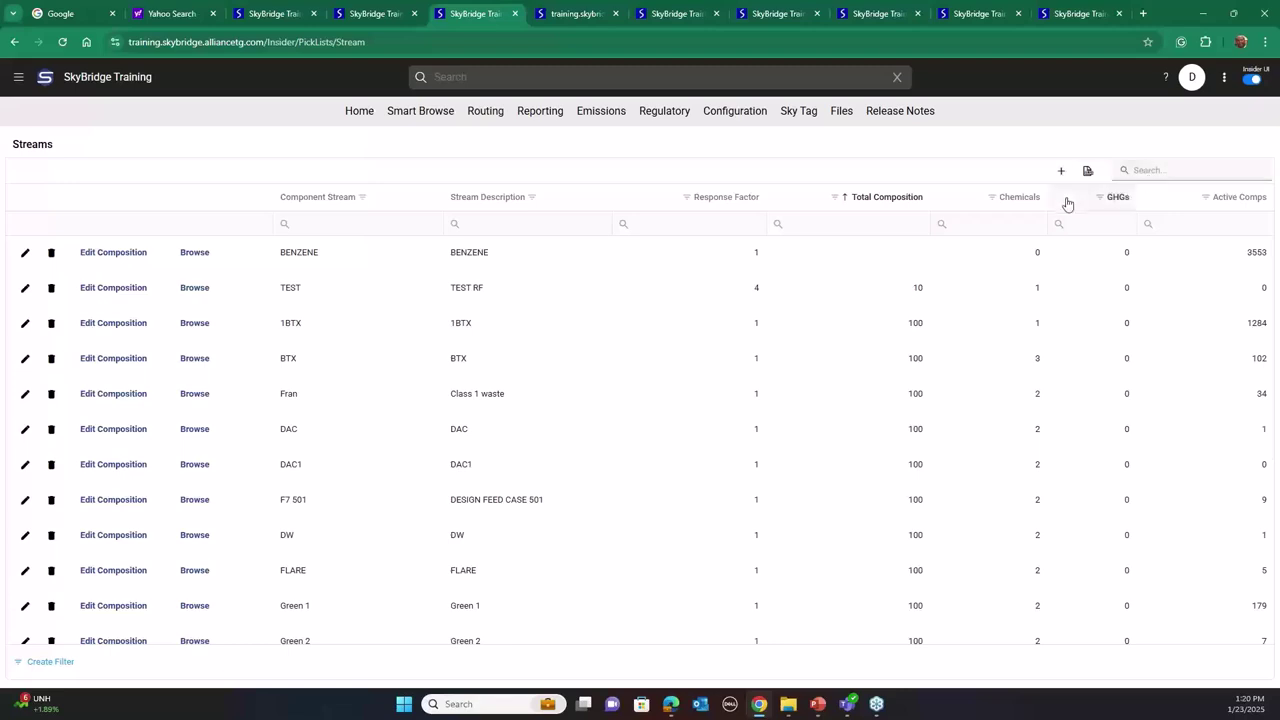
- Open the BENZENE stream's composition and try changing its component stream name to BEN
click(104, 255)
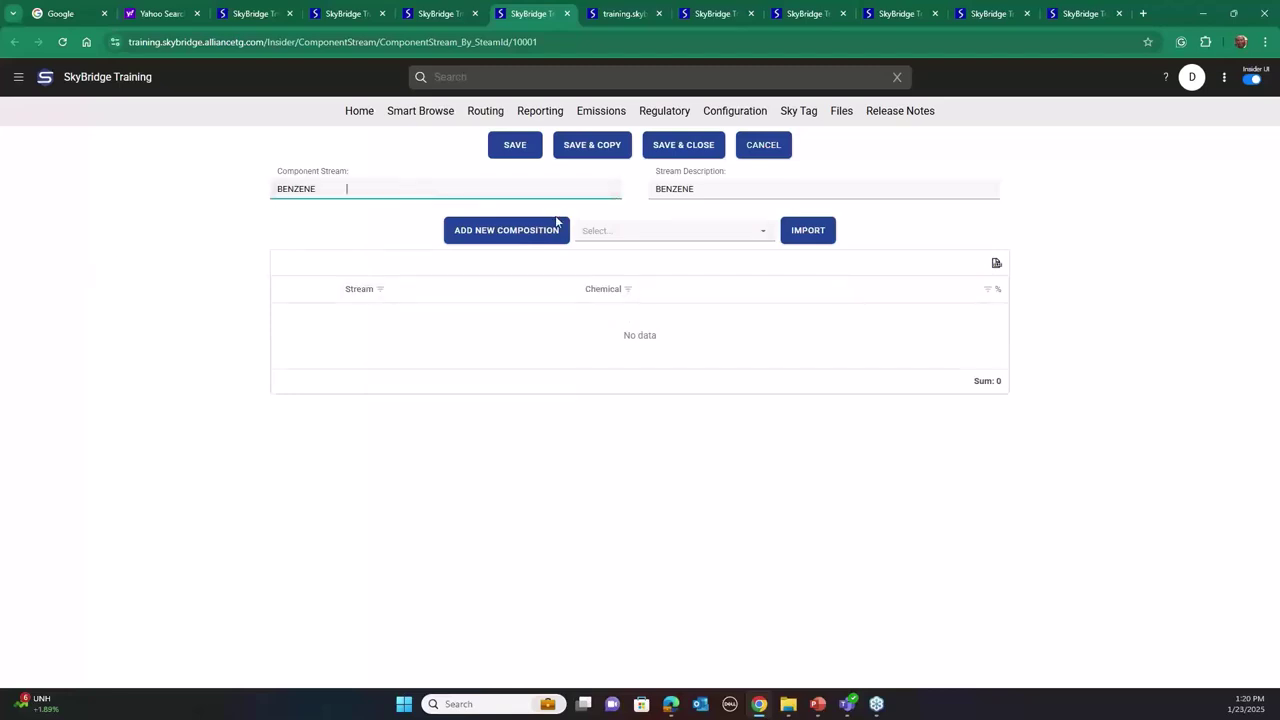
drag(383, 186, 257, 191)
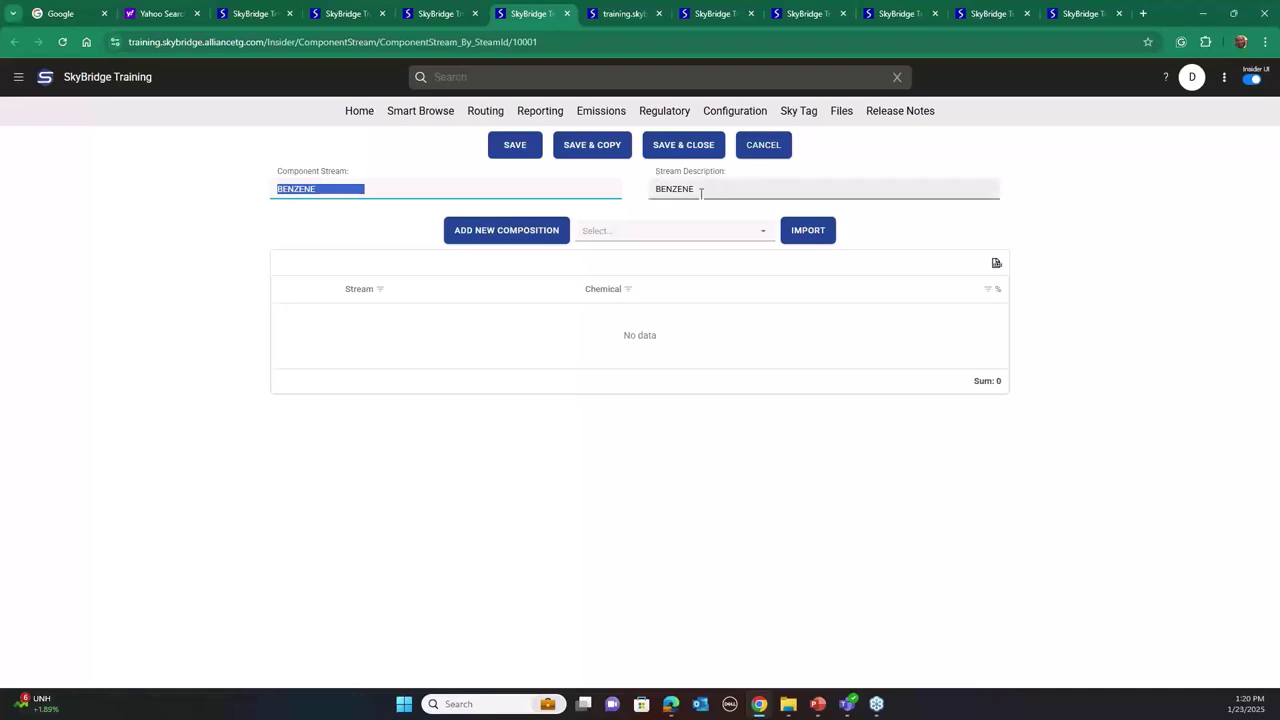
text(BEN)
click(718, 190)
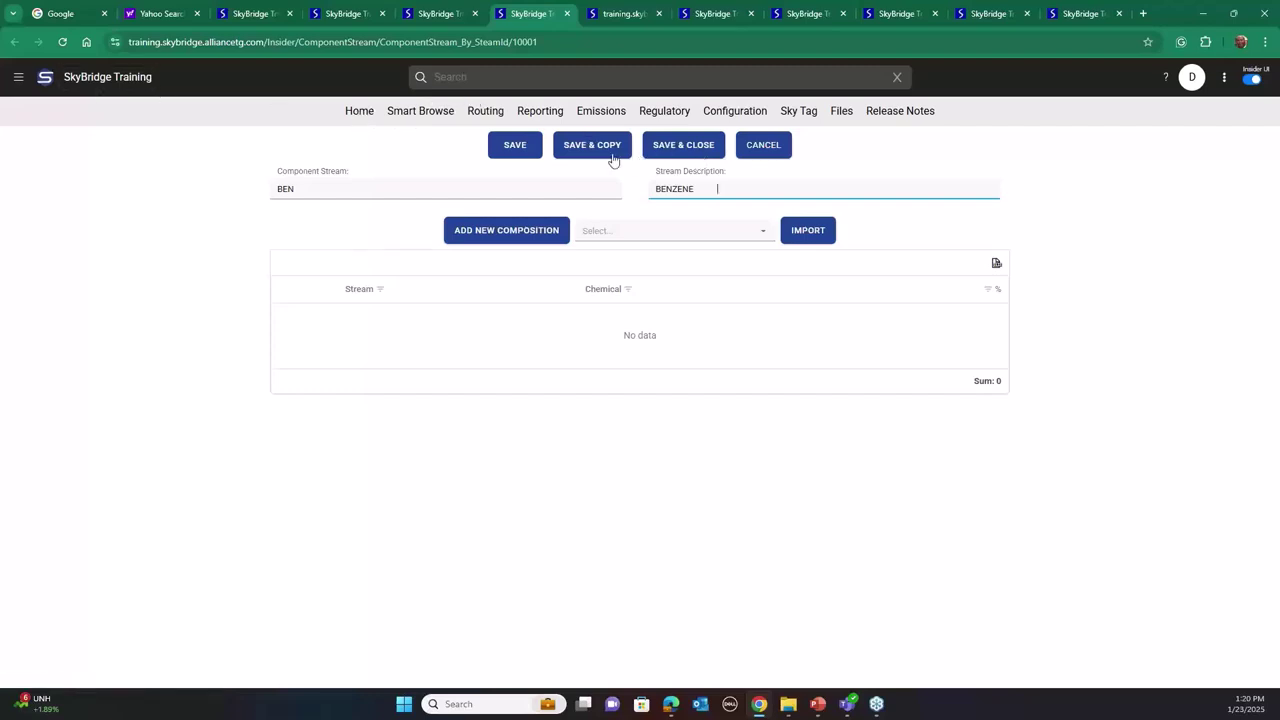
- Open the TEST stream's composition from the streams list and delete its 1,1,1,2-TETRACHLOROETHANE record
click(452, 18)
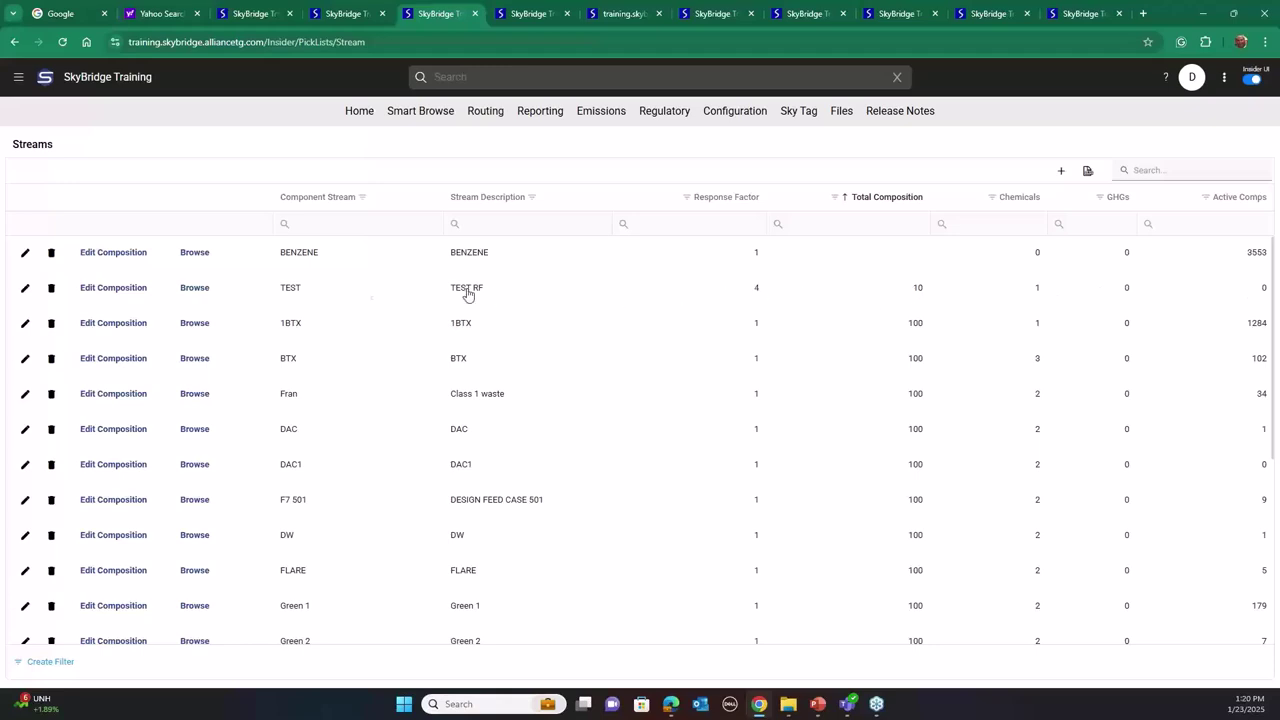
click(95, 290)
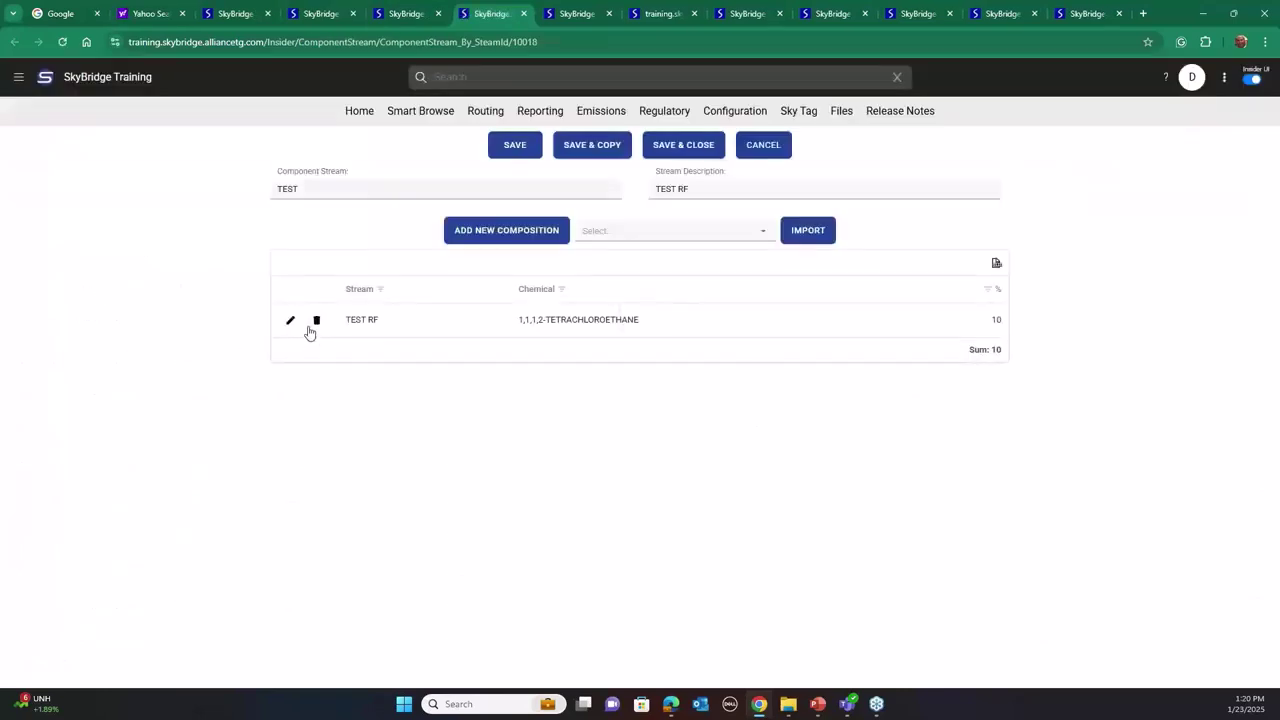
click(316, 322)
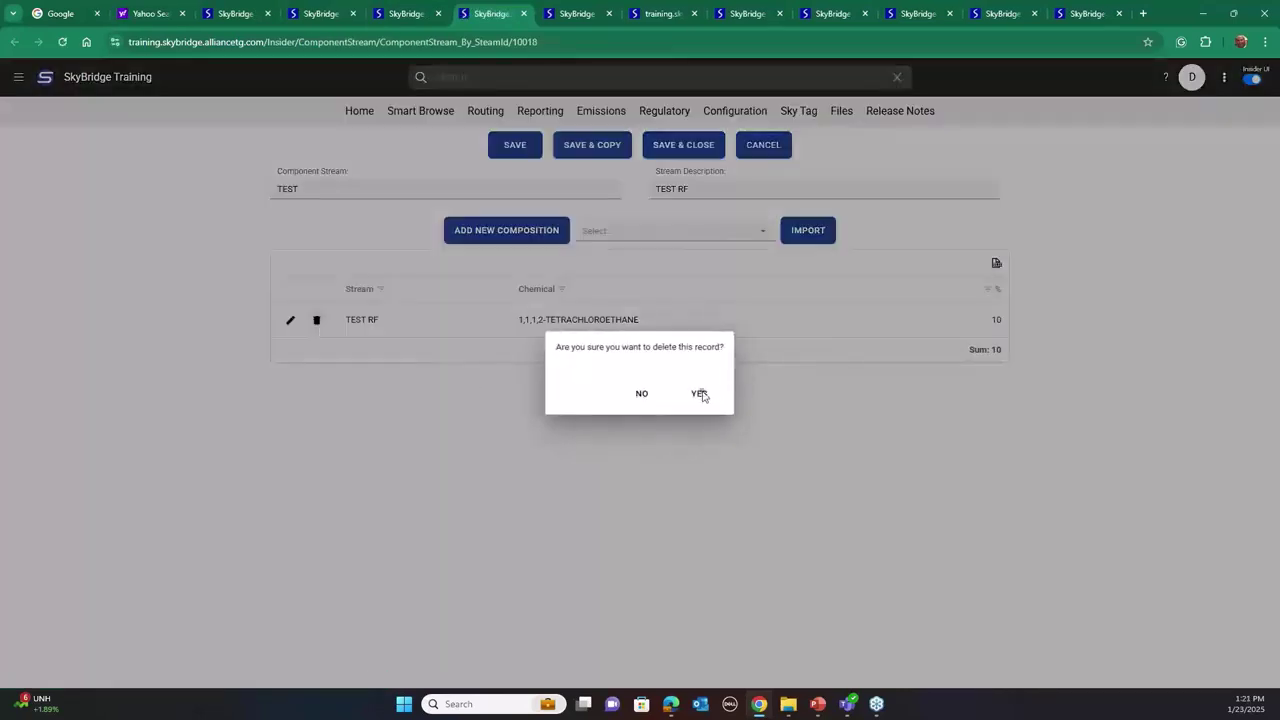
click(697, 393)
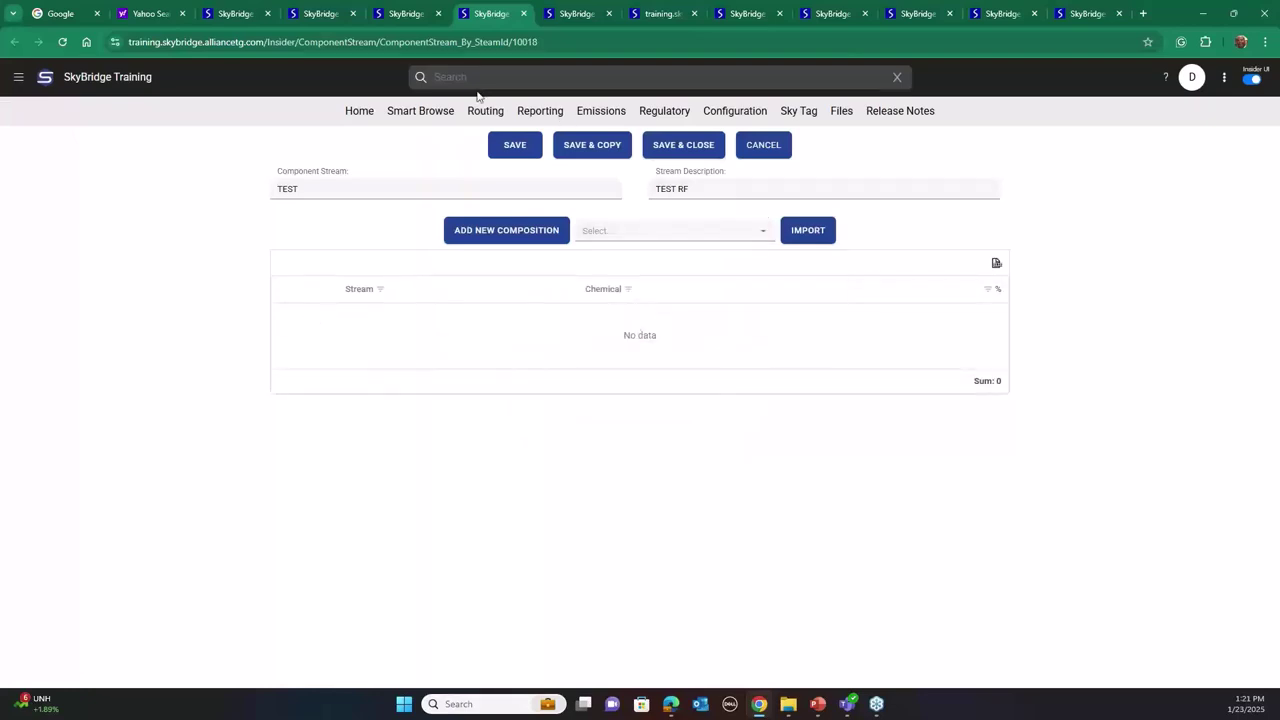
- Return to the streams list and delete the TEST stream
click(409, 22)
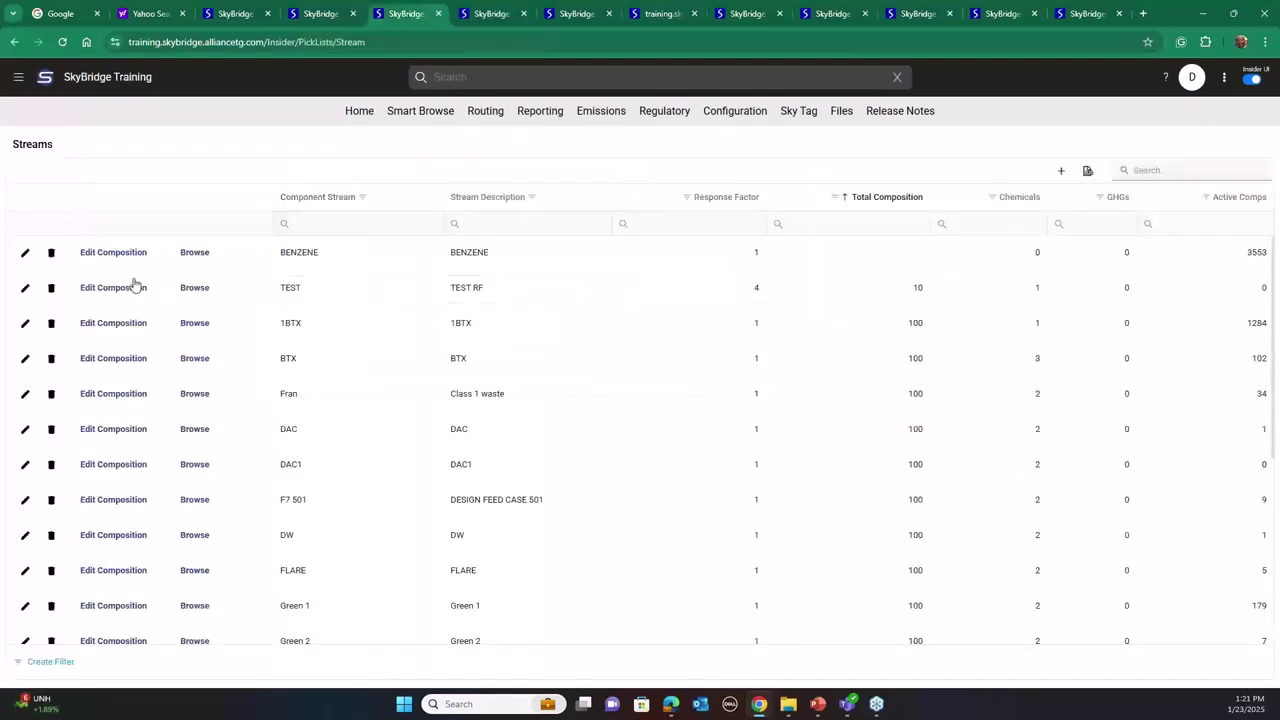
click(51, 288)
click(696, 393)
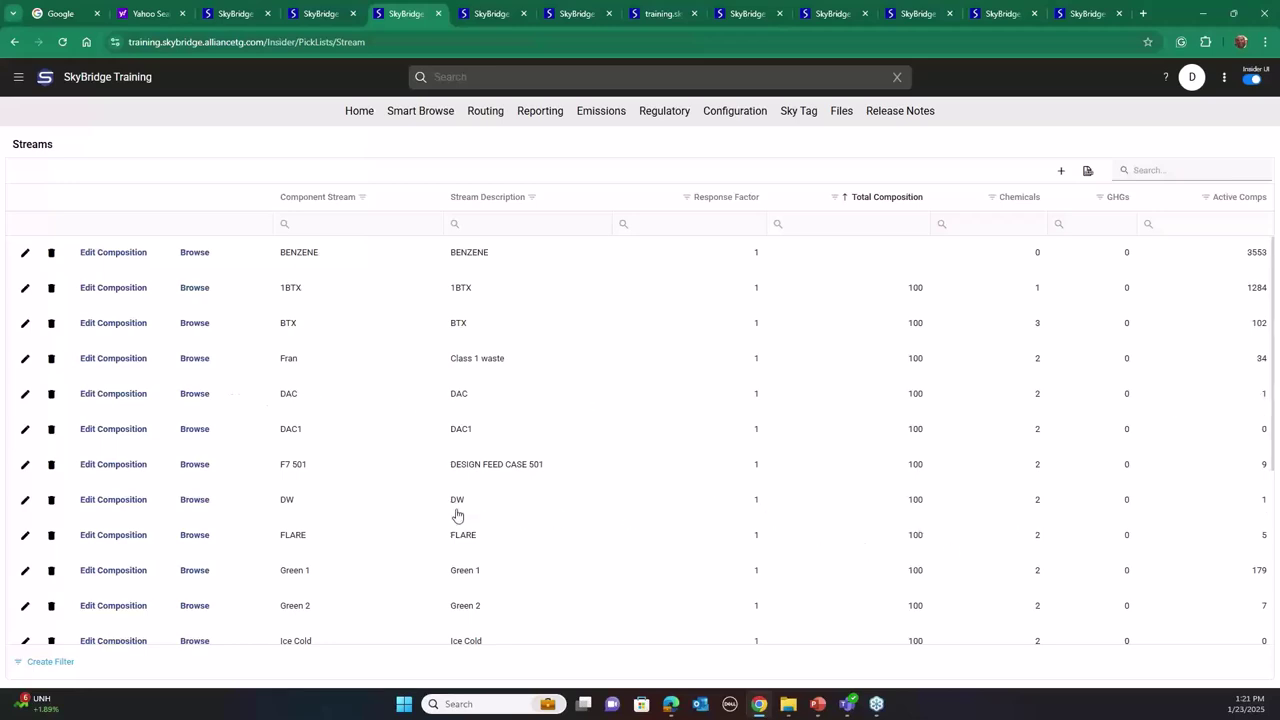
- Browse and retrieve the active components assigned to the DW stream for review, and return to the streams list
click(186, 508)
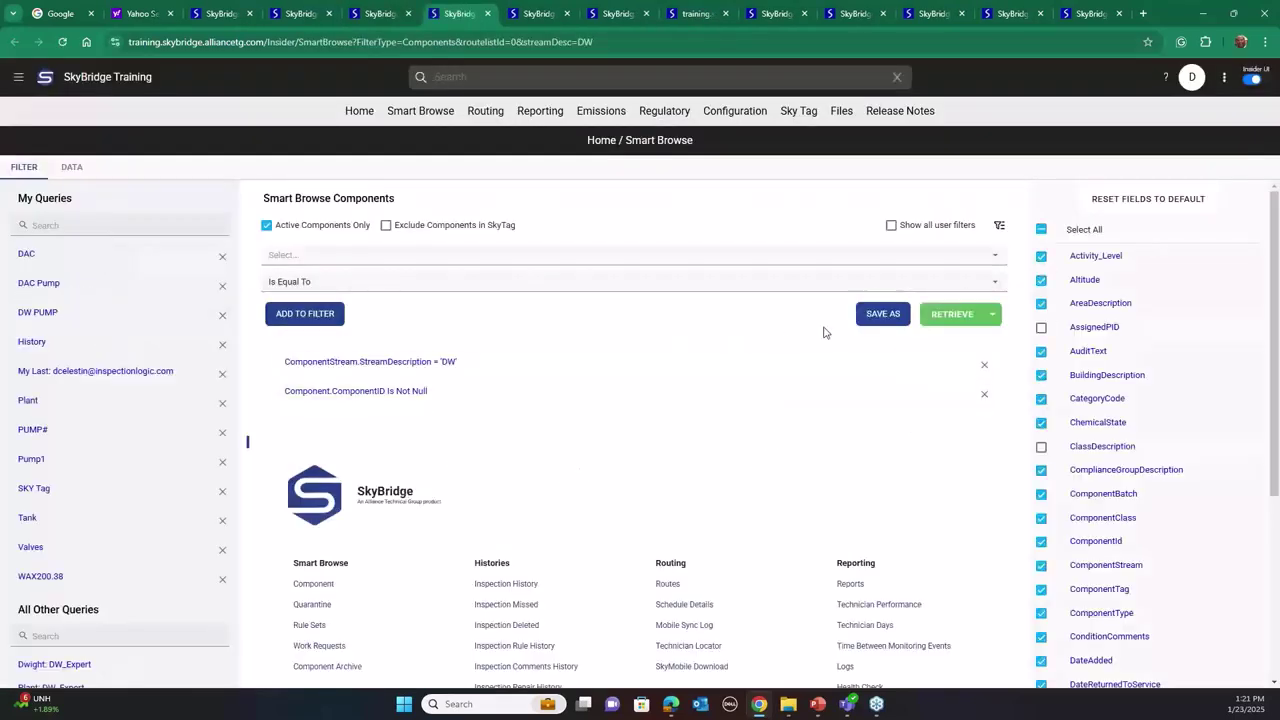
click(951, 329)
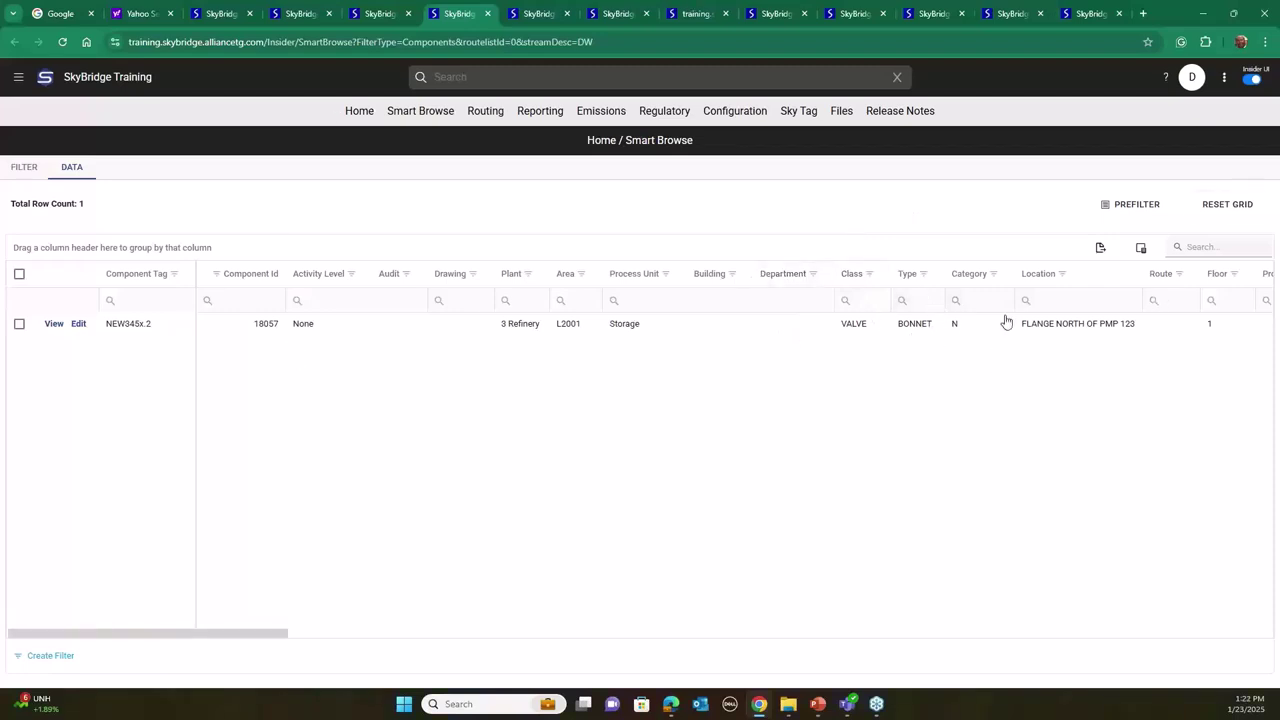
click(372, 14)
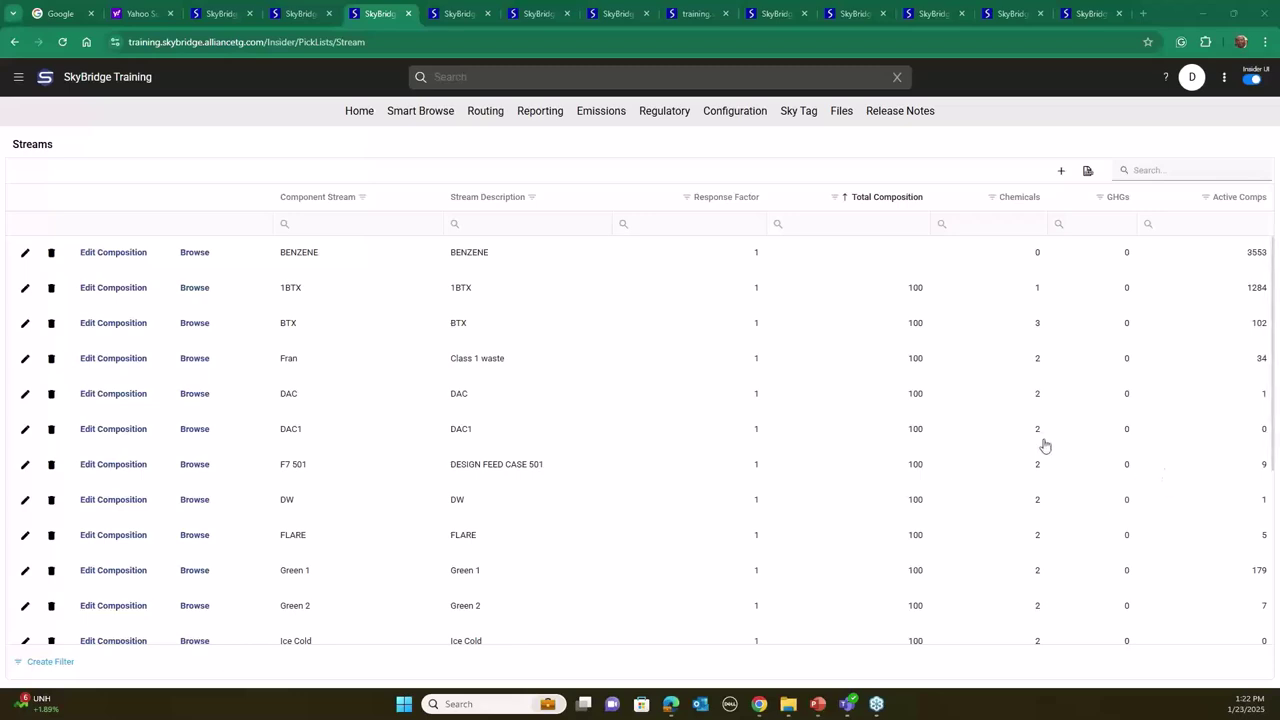
- Open the batch names configuration under chemicals and streams to review the component batches
click(535, 115)
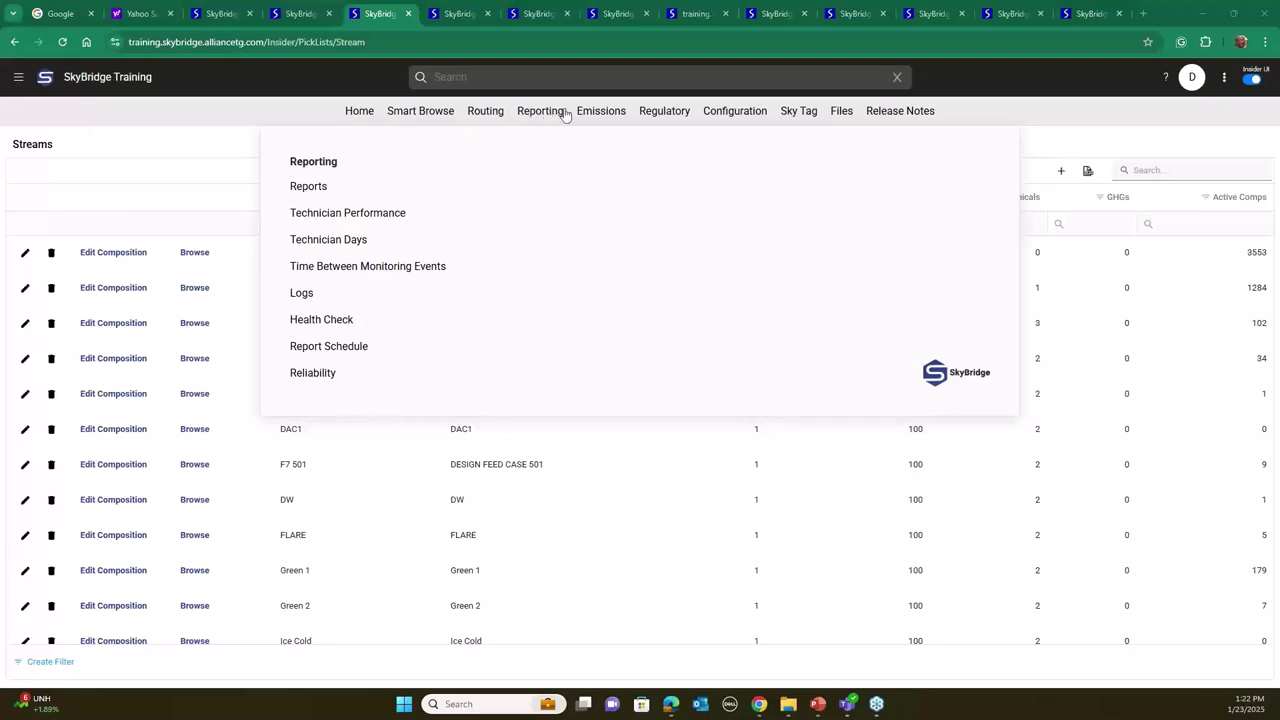
click(637, 117)
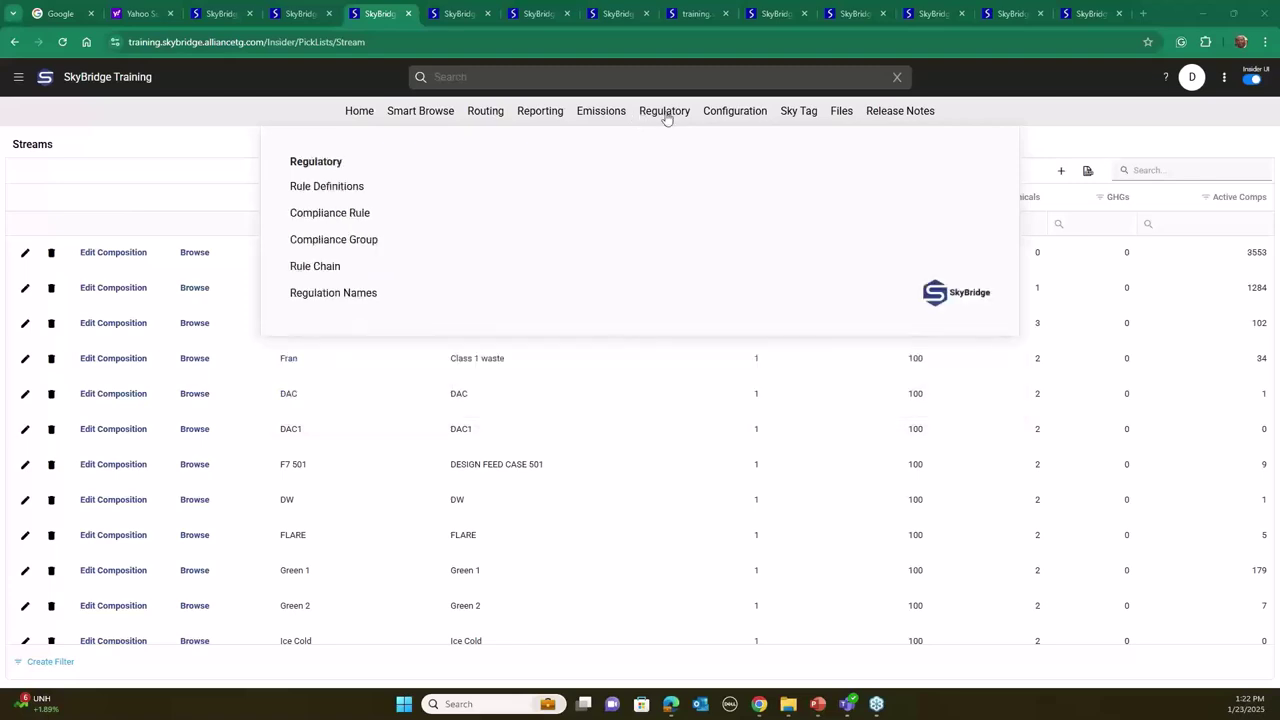
click(713, 118)
click(313, 227)
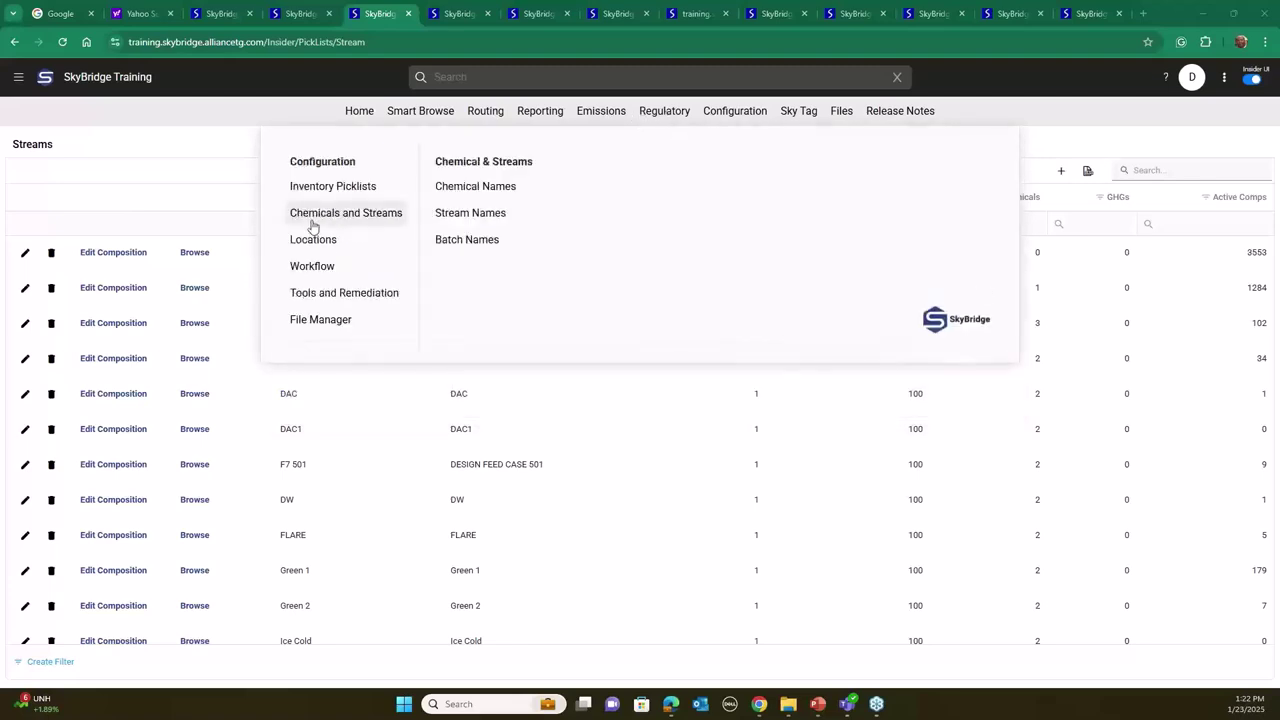
click(469, 240)
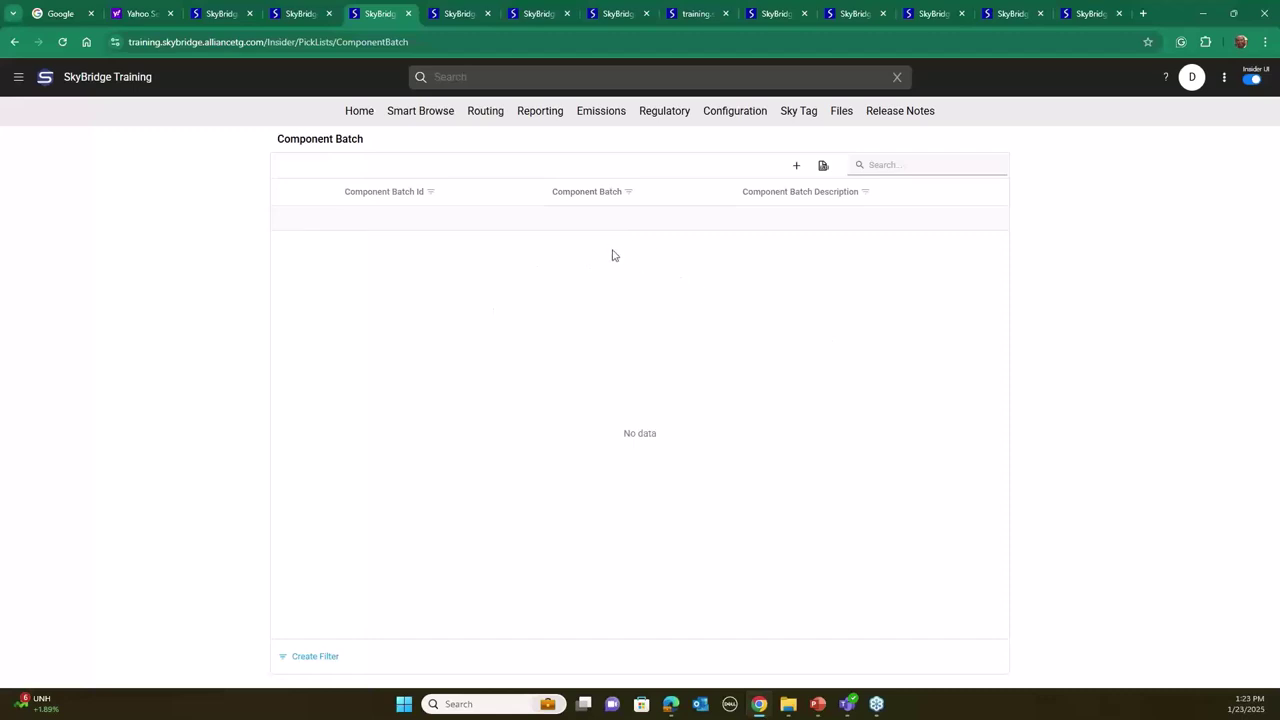
click(544, 122)
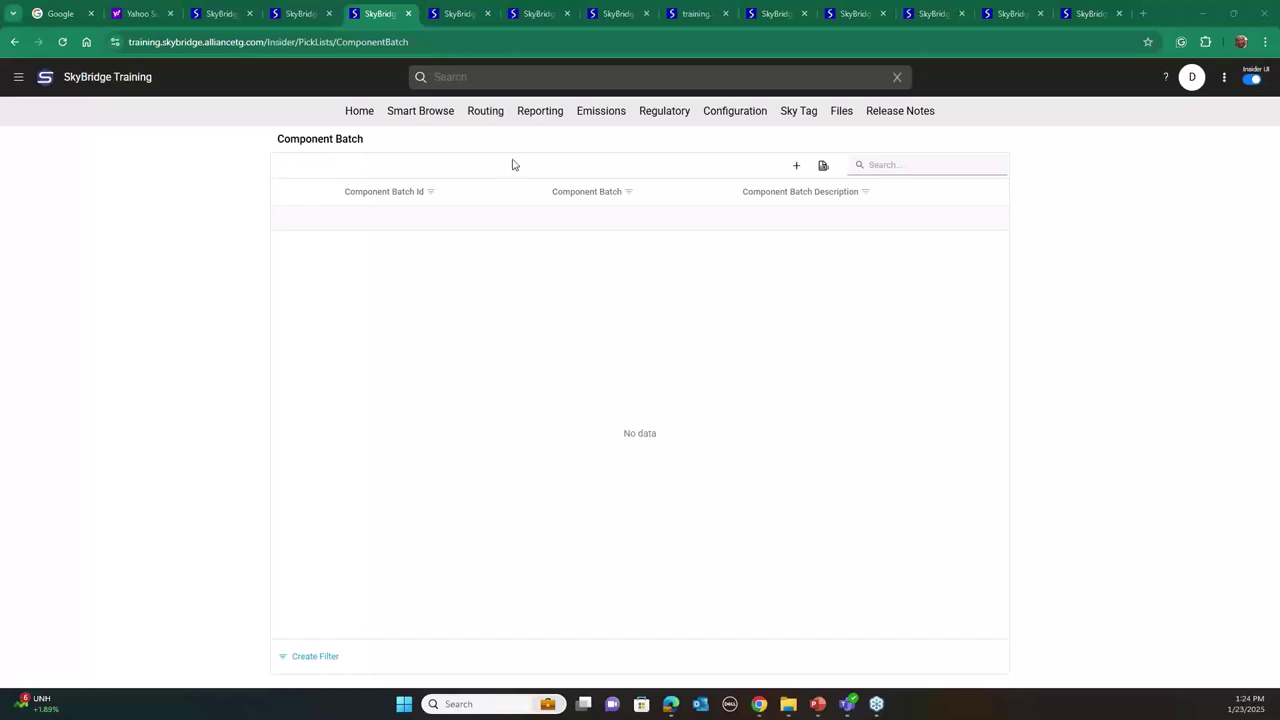
click(483, 126)
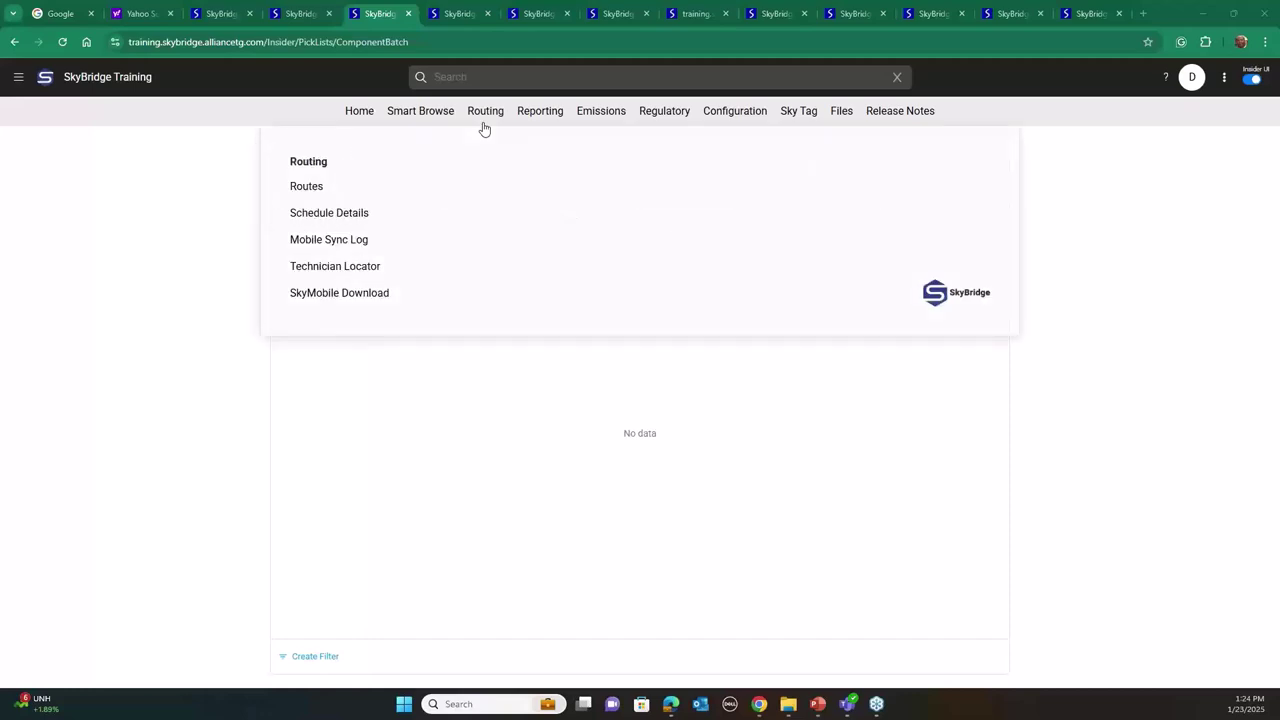
click(594, 118)
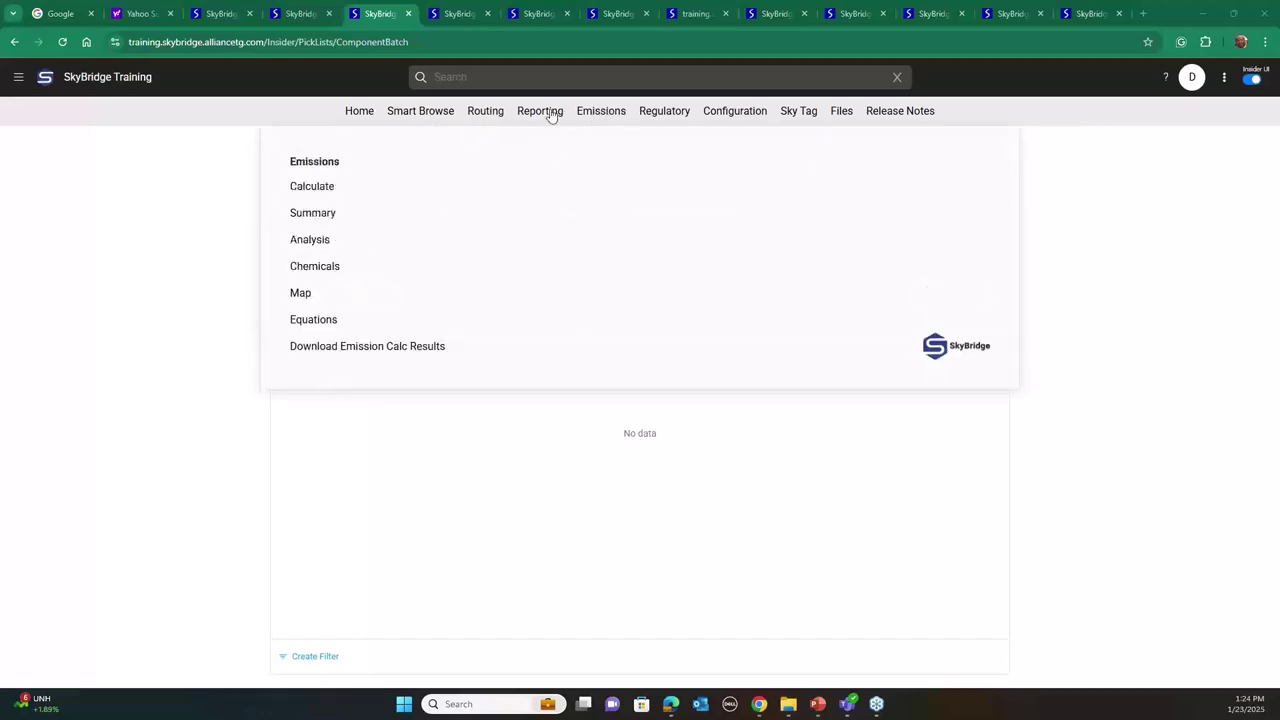
click(551, 116)
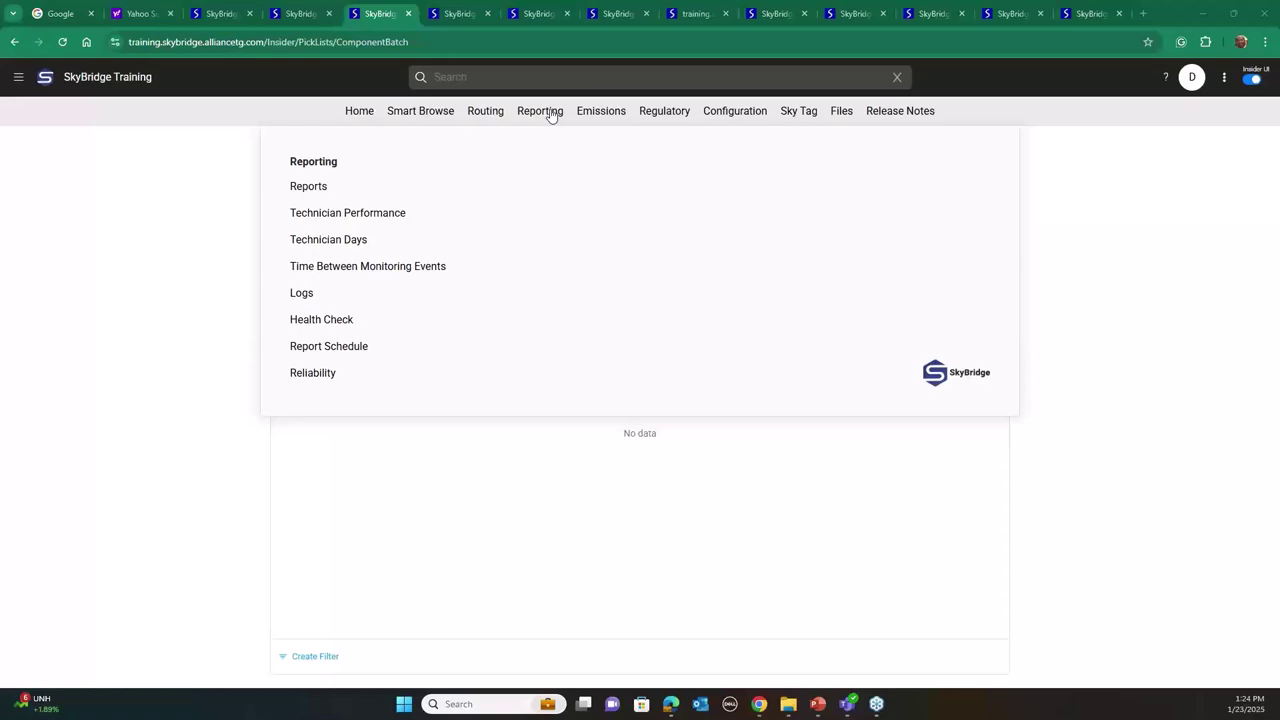
click(645, 116)
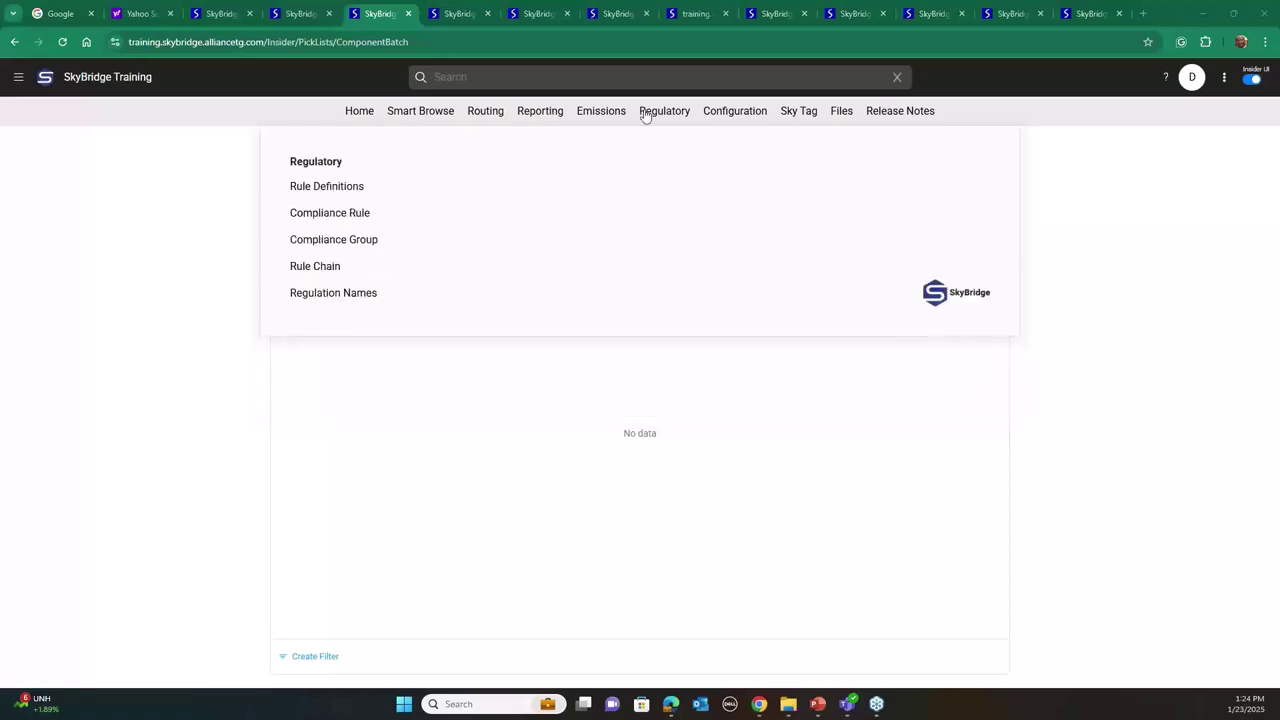
click(490, 122)
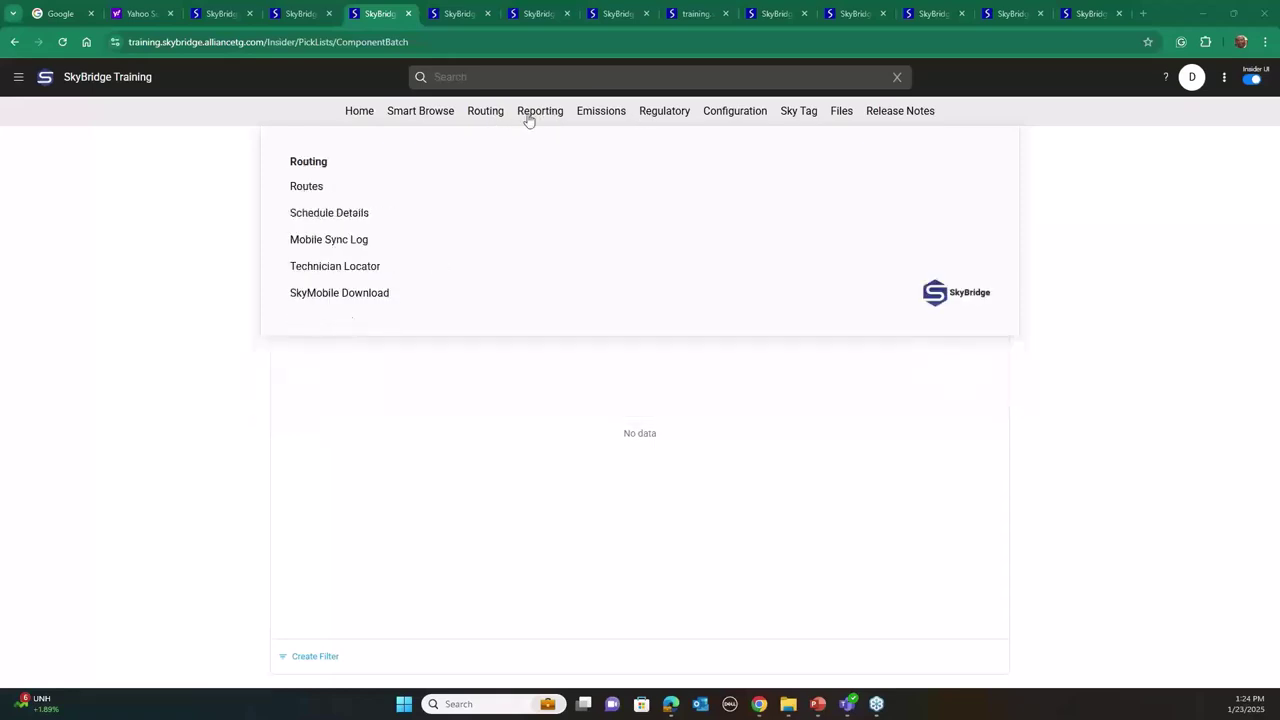
click(527, 118)
click(645, 118)
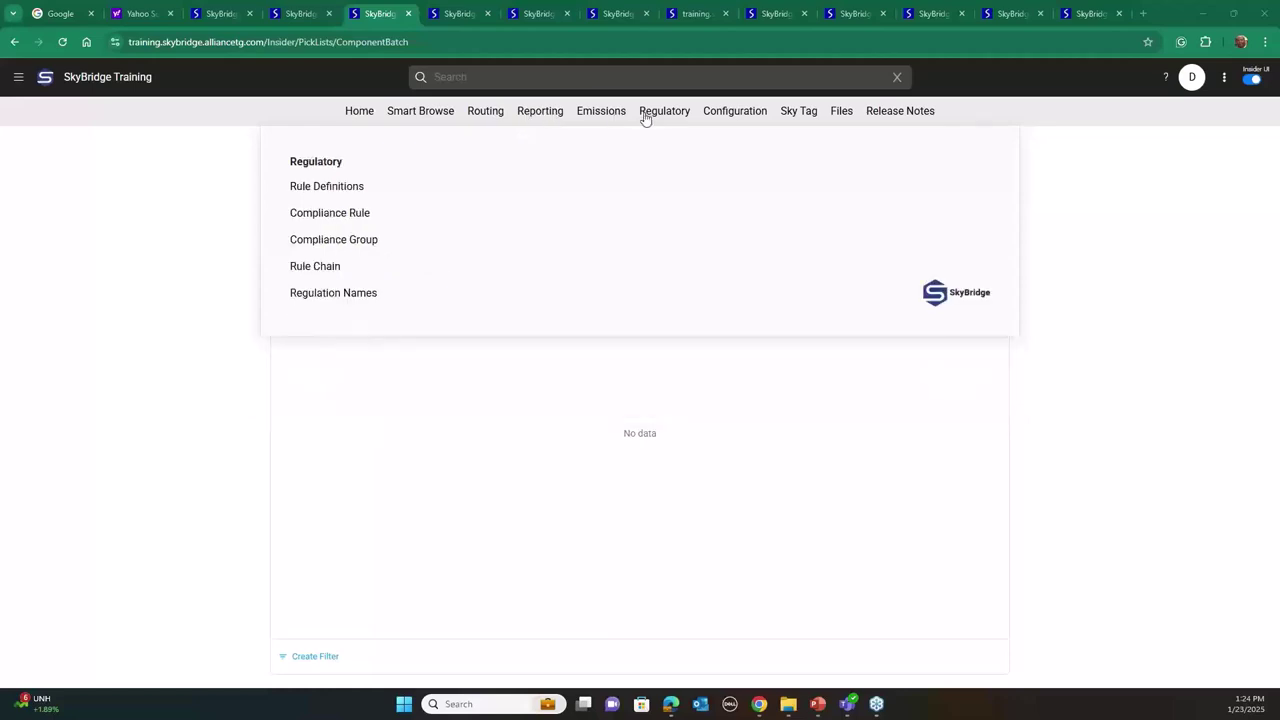
- Reopen the stream names configuration and open the composition of the Class 1 waste stream for review
click(723, 117)
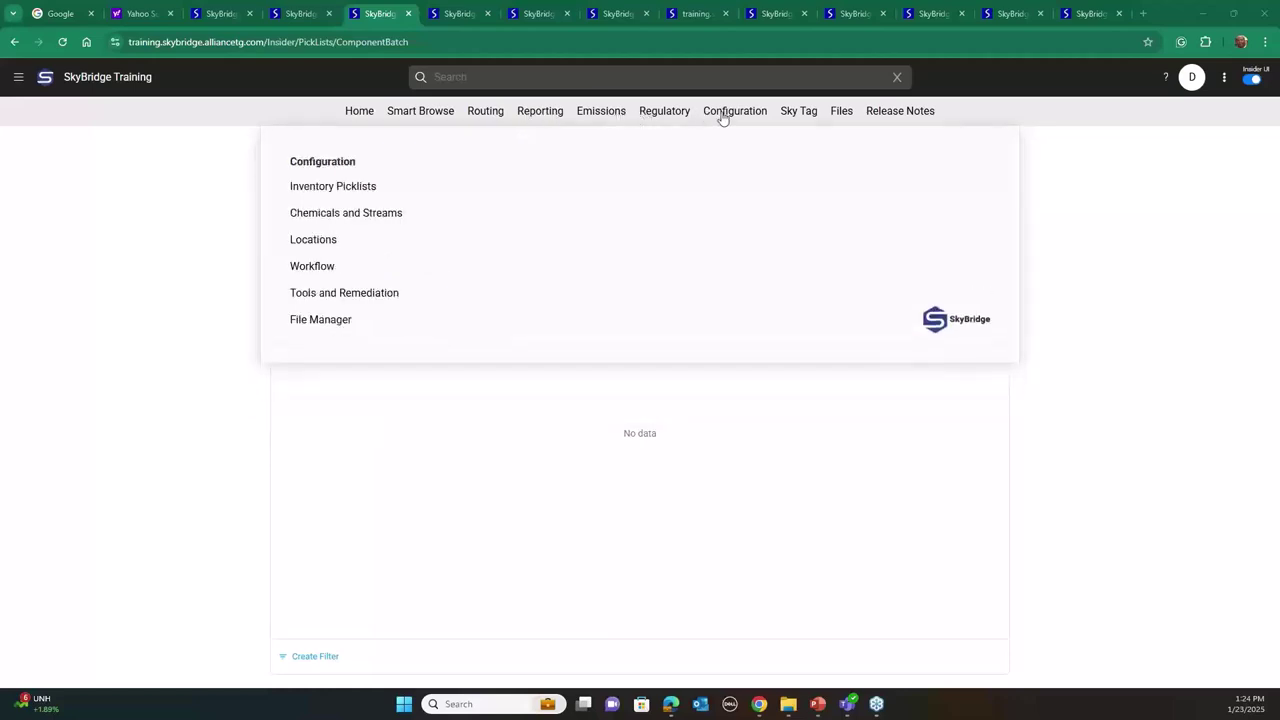
mouse_move(391, 209)
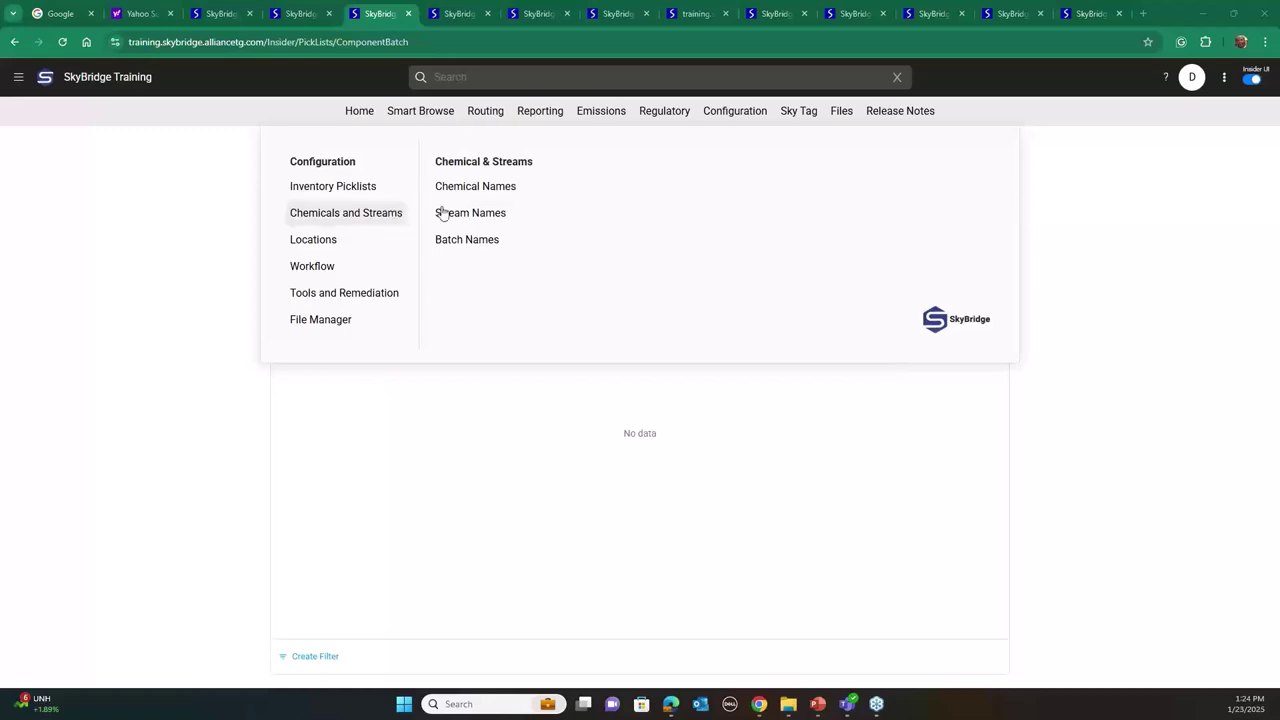
click(472, 213)
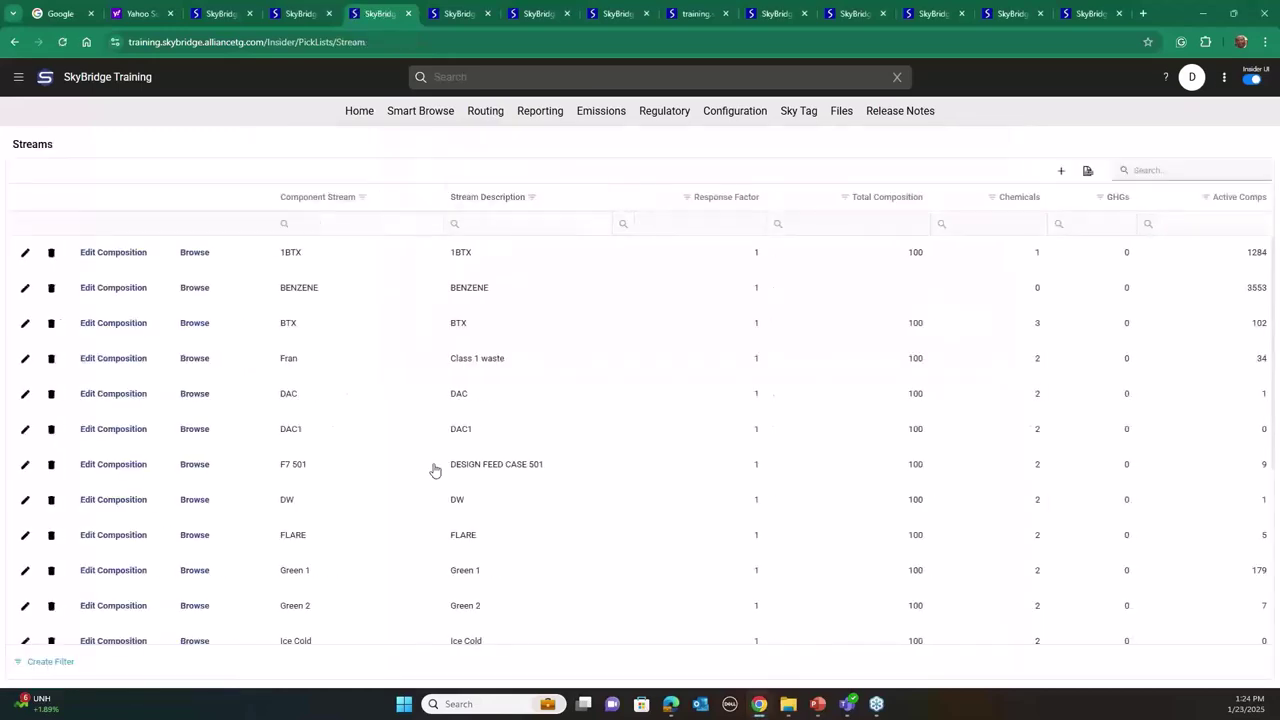
click(128, 362)
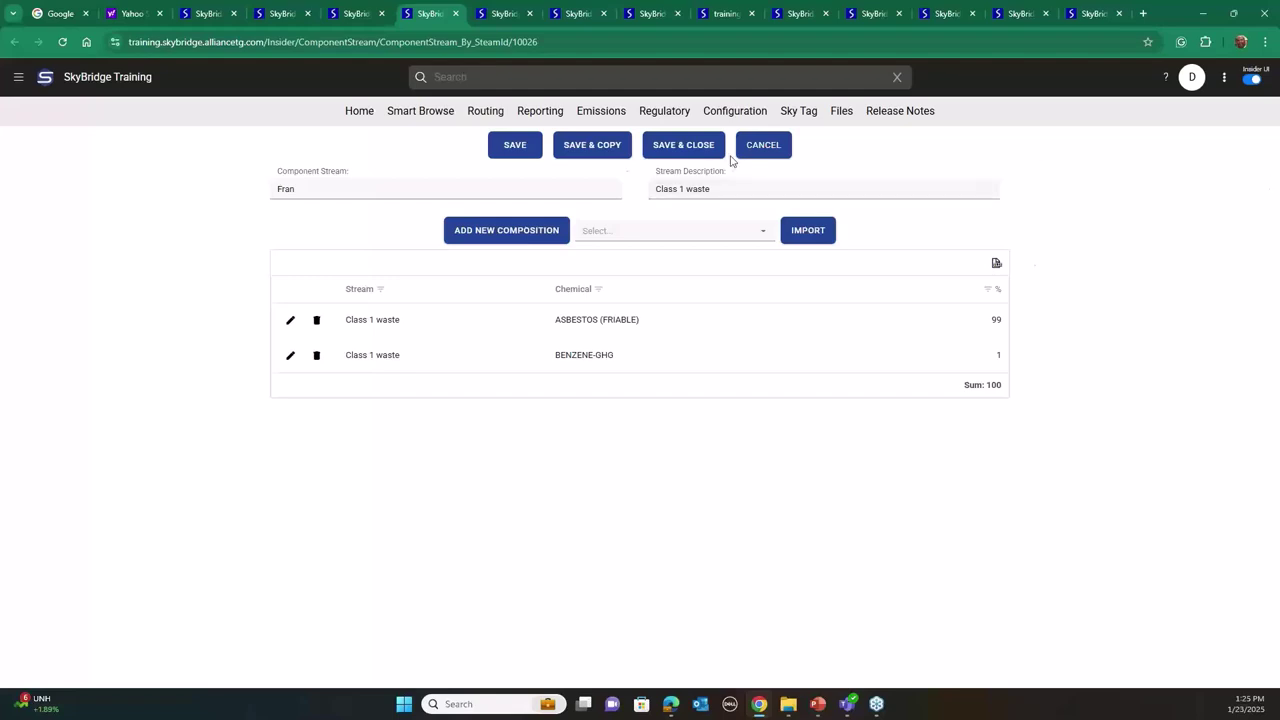
- Go to the home dashboard and collapse its News section
click(368, 116)
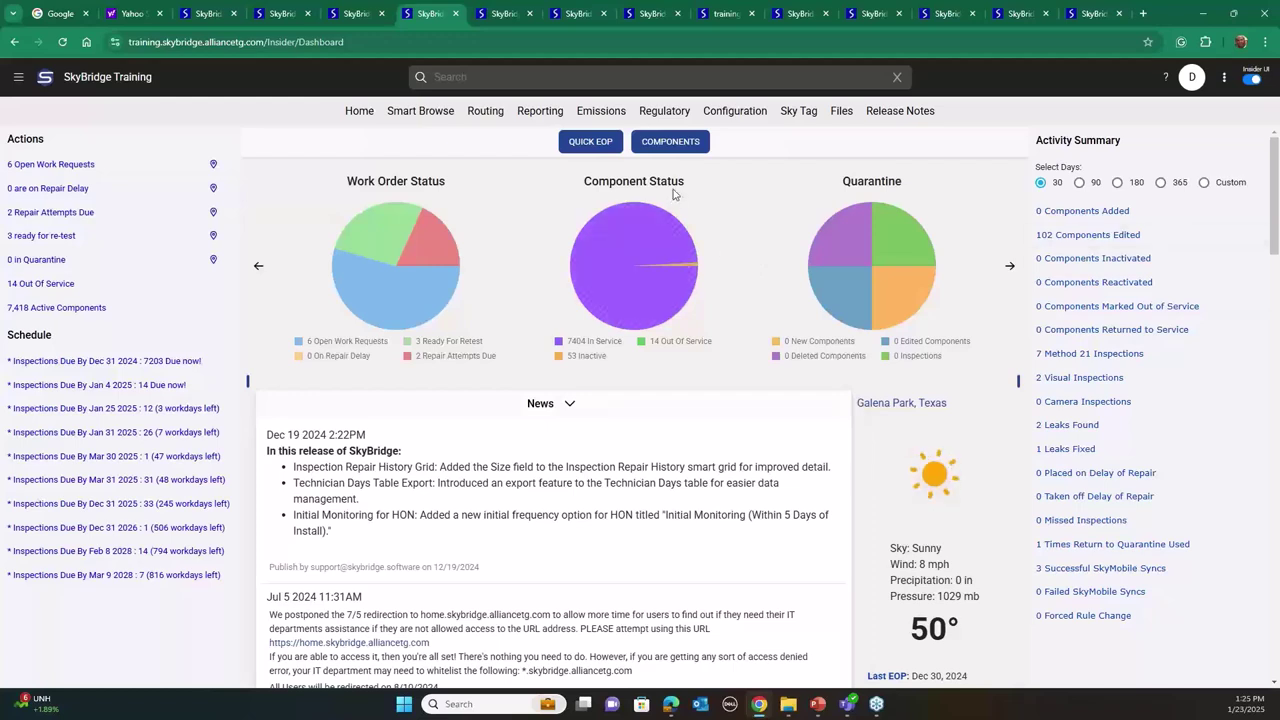
mouse_move(527, 119)
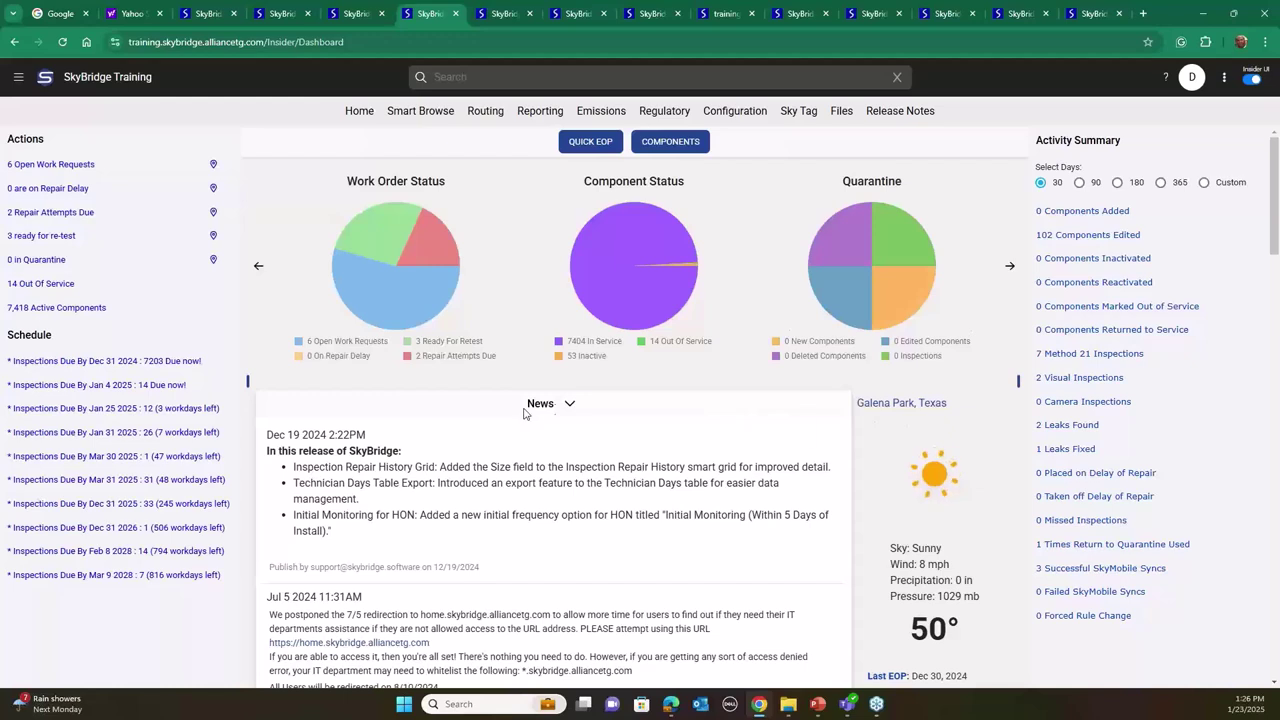
click(569, 405)
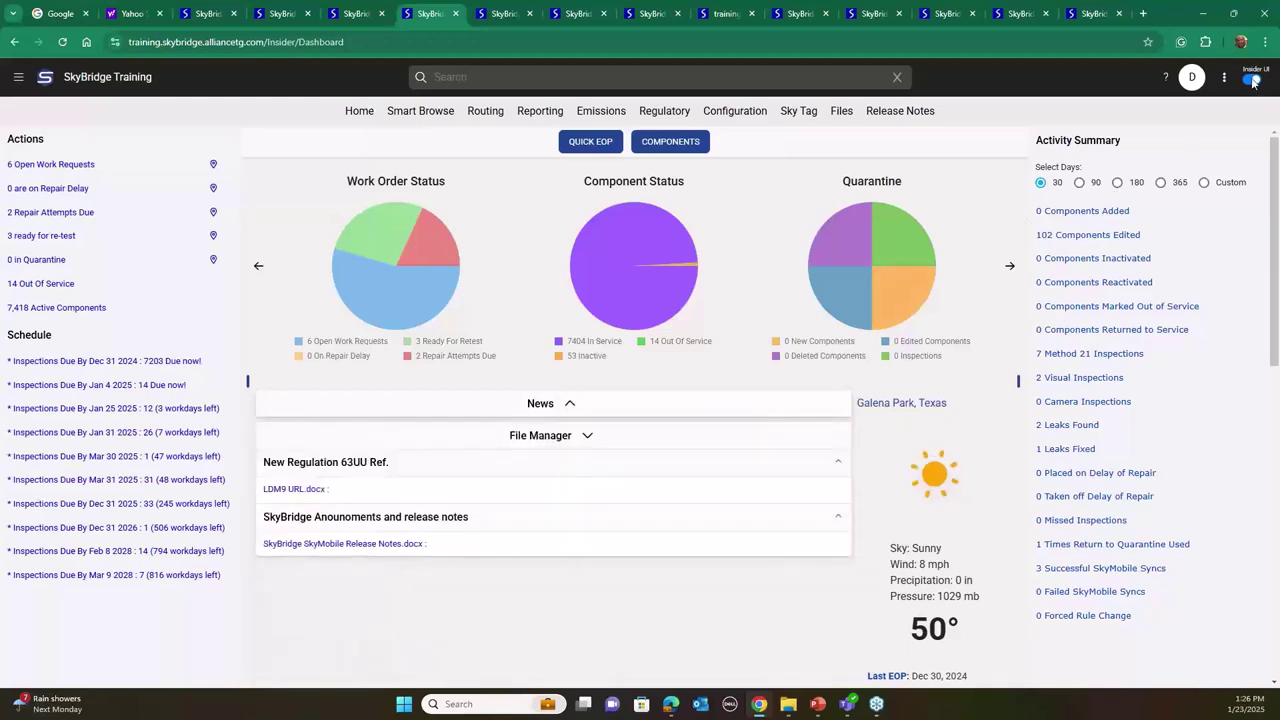